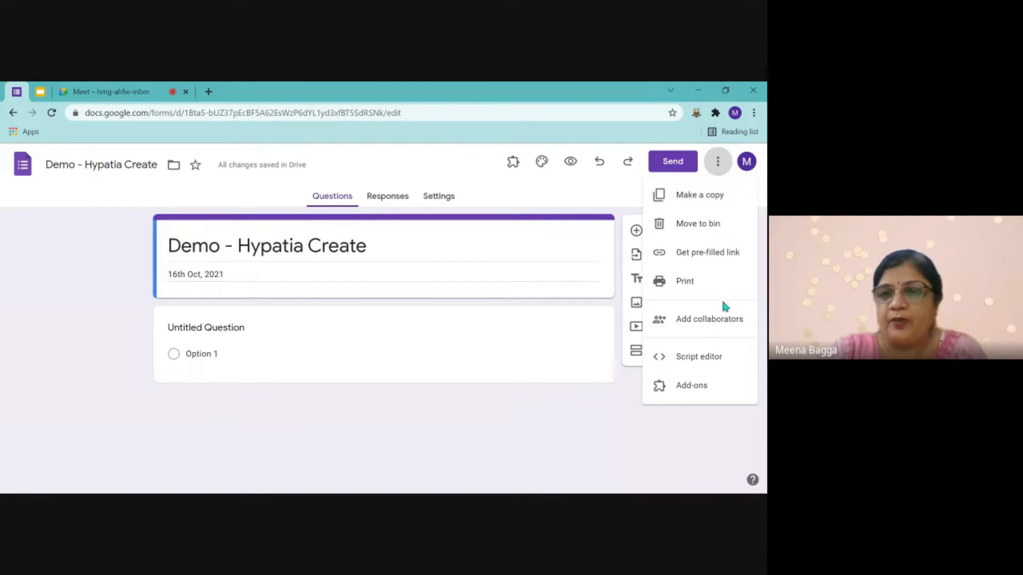
Check the Hypatia Create listing among the Forms add-ons, and review the sample questions on the "Inserting Mathematics" slide
{"action": "left_click", "coordinate": [692, 386]}
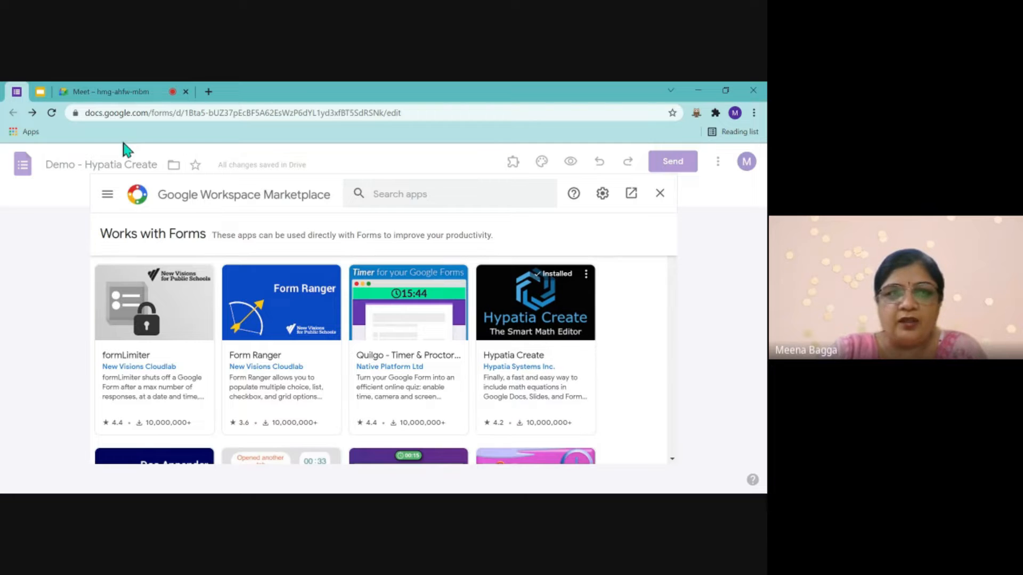
{"action": "left_click", "coordinate": [660, 196]}
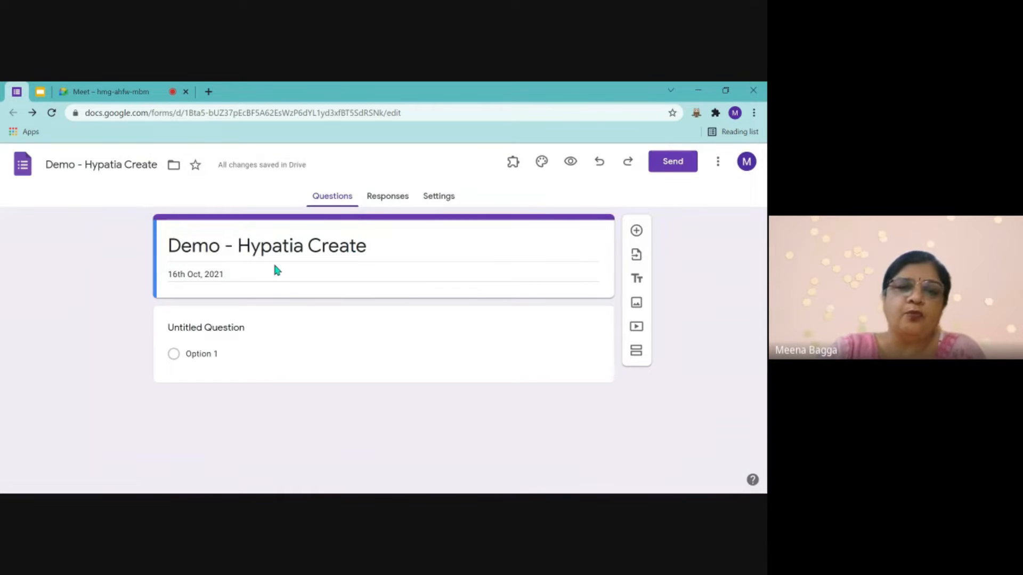
{"action": "left_click", "coordinate": [41, 92]}
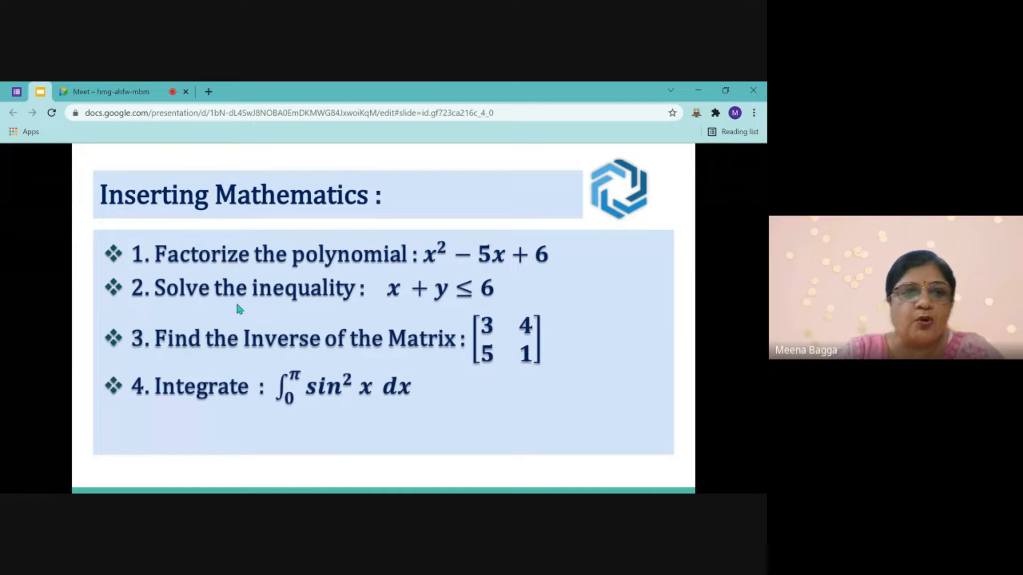
{"action": "left_click", "coordinate": [15, 93]}
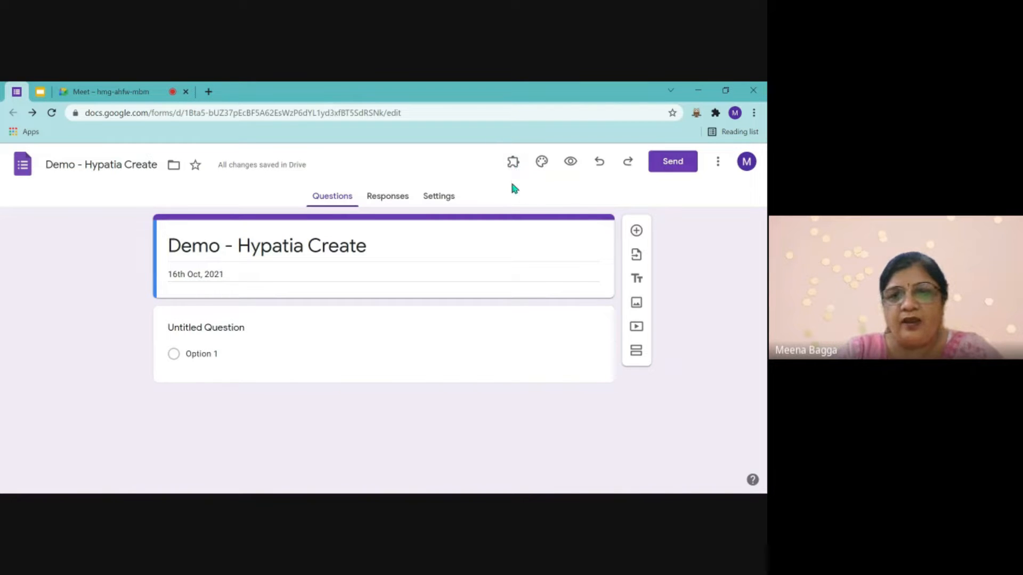
{"action": "left_click", "coordinate": [517, 167]}
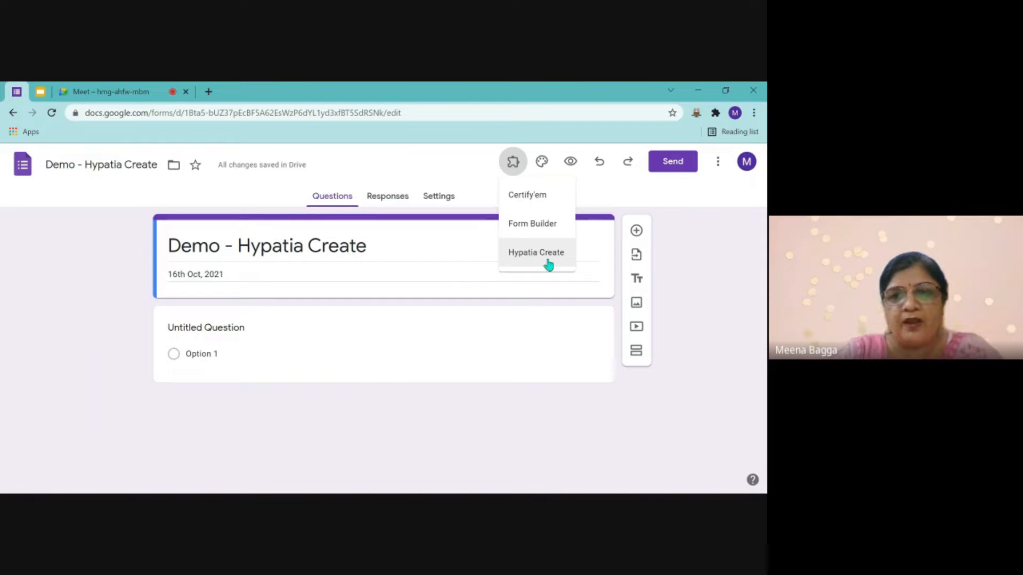
{"action": "left_click", "coordinate": [530, 260]}
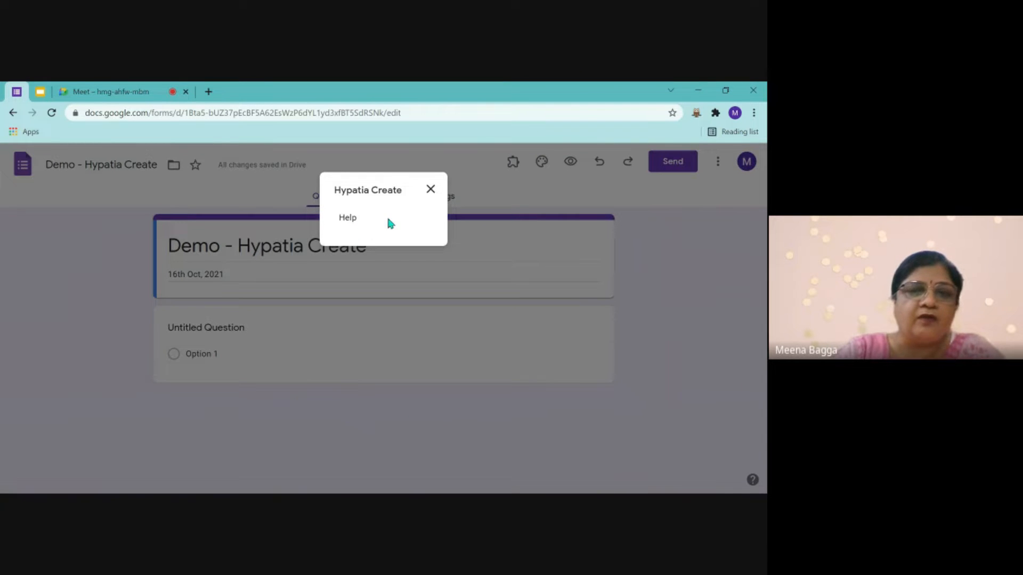
{"action": "left_click", "coordinate": [430, 190]}
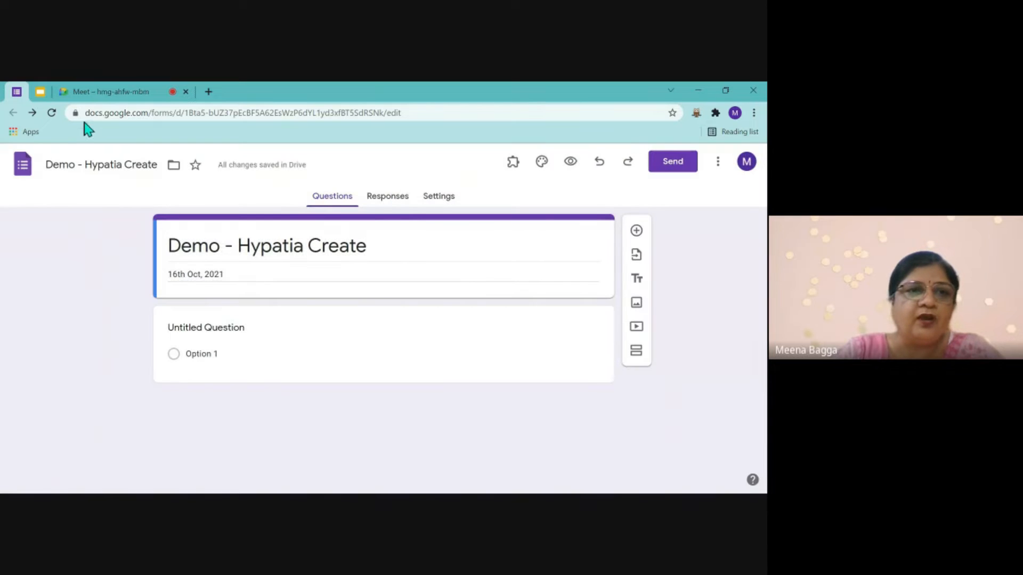
Reload the form, open Hypatia Create's Insert/Edit Math editor and dismiss its welcome notice
{"action": "left_click", "coordinate": [52, 113]}
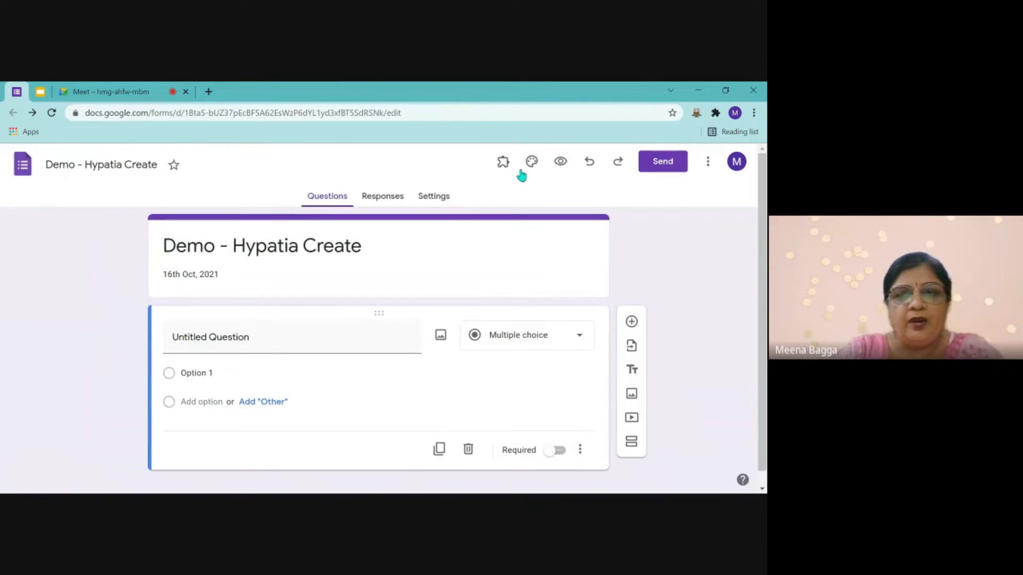
{"action": "left_click", "coordinate": [506, 165]}
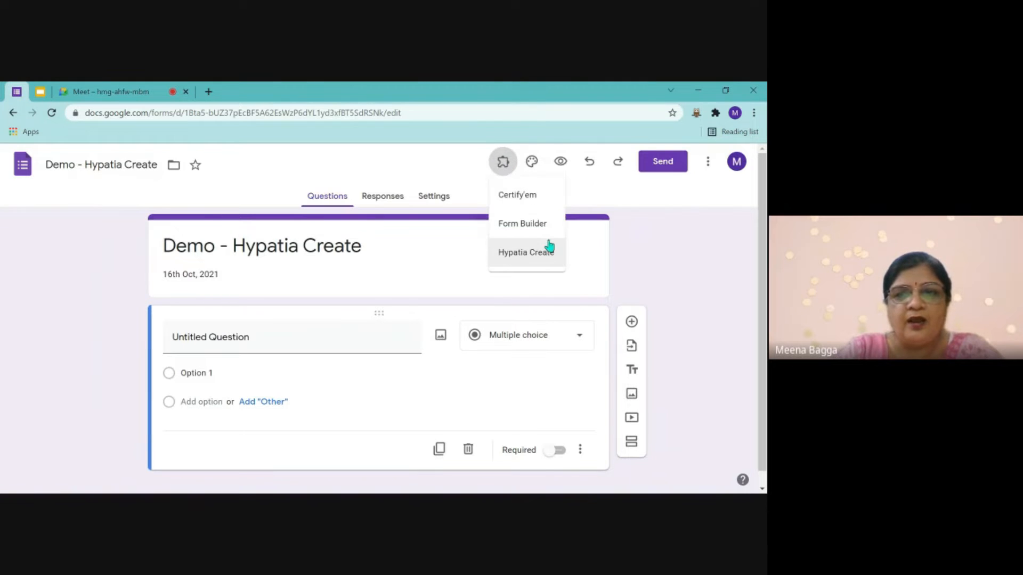
{"action": "left_click", "coordinate": [547, 249]}
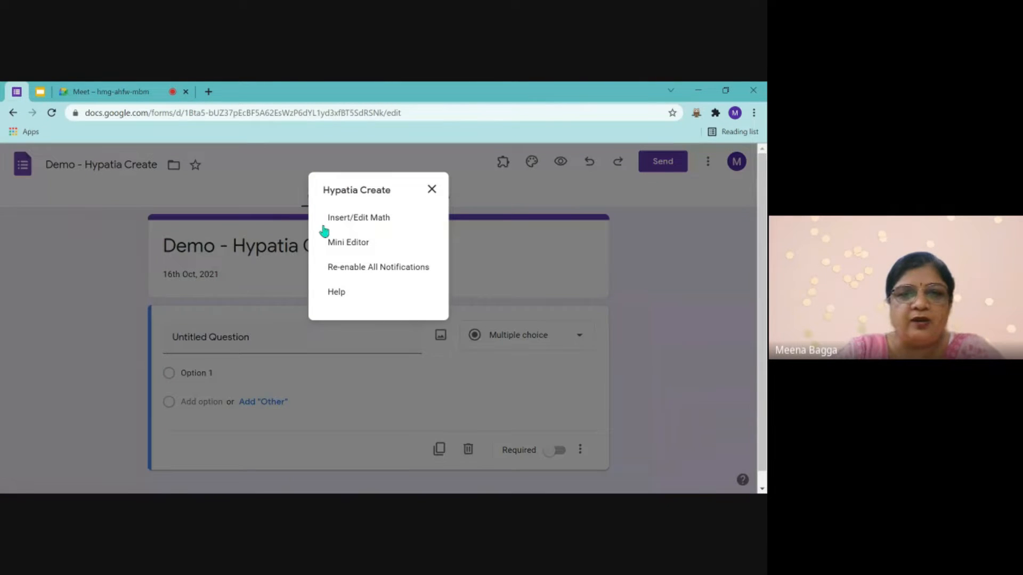
{"action": "left_click", "coordinate": [359, 218]}
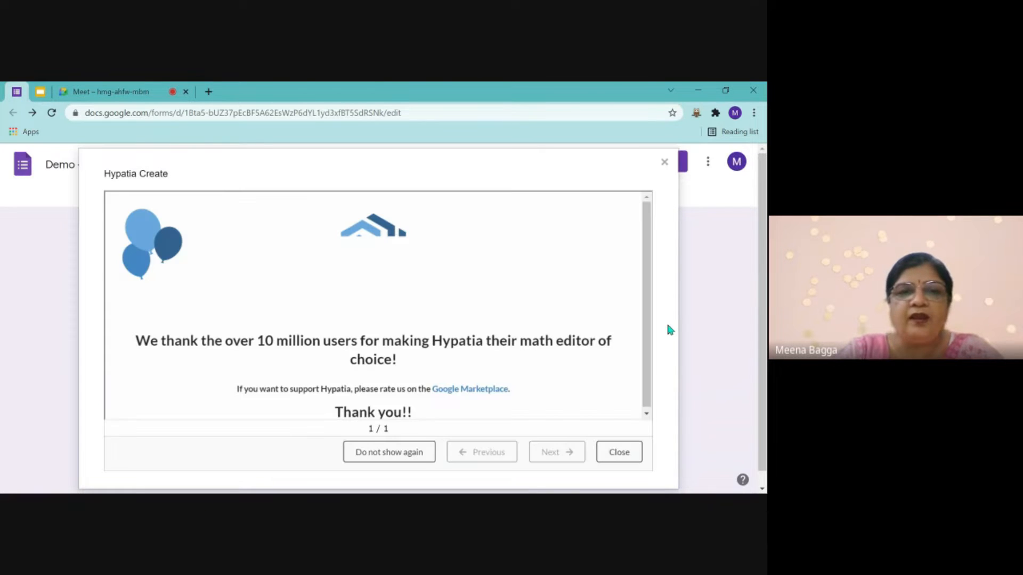
{"action": "left_click", "coordinate": [619, 451]}
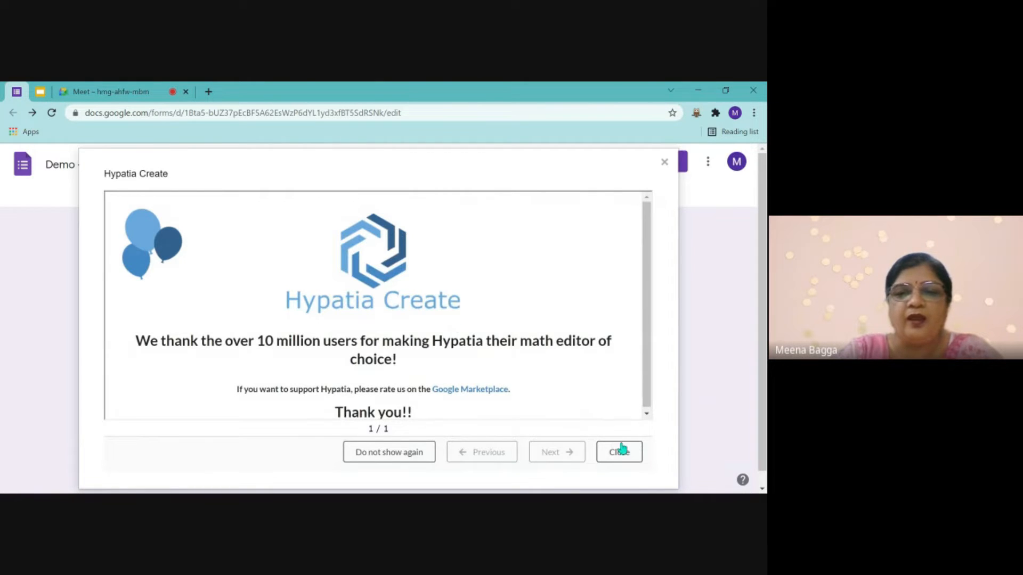
Examine the arrow, symbol and matrix palettes available in the math editor
{"action": "left_click", "coordinate": [366, 203]}
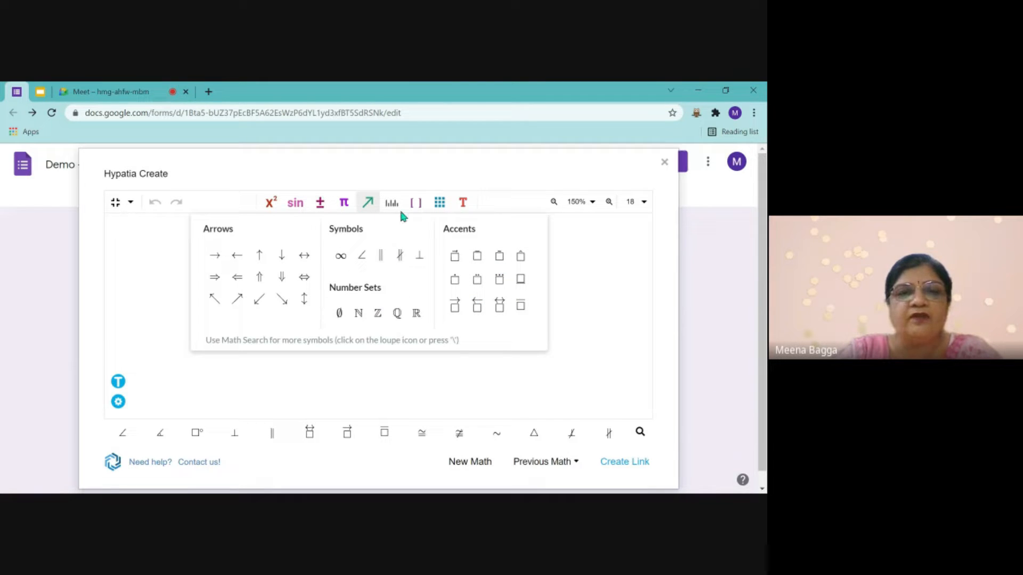
{"action": "left_click", "coordinate": [439, 202]}
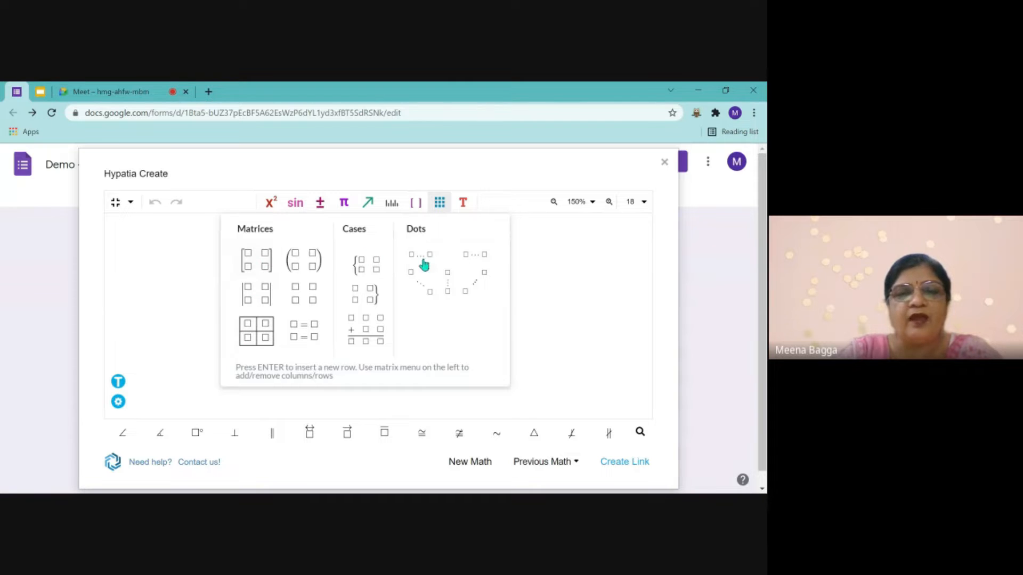
Set the background colour of the math expression to yellow
{"action": "left_click", "coordinate": [462, 203]}
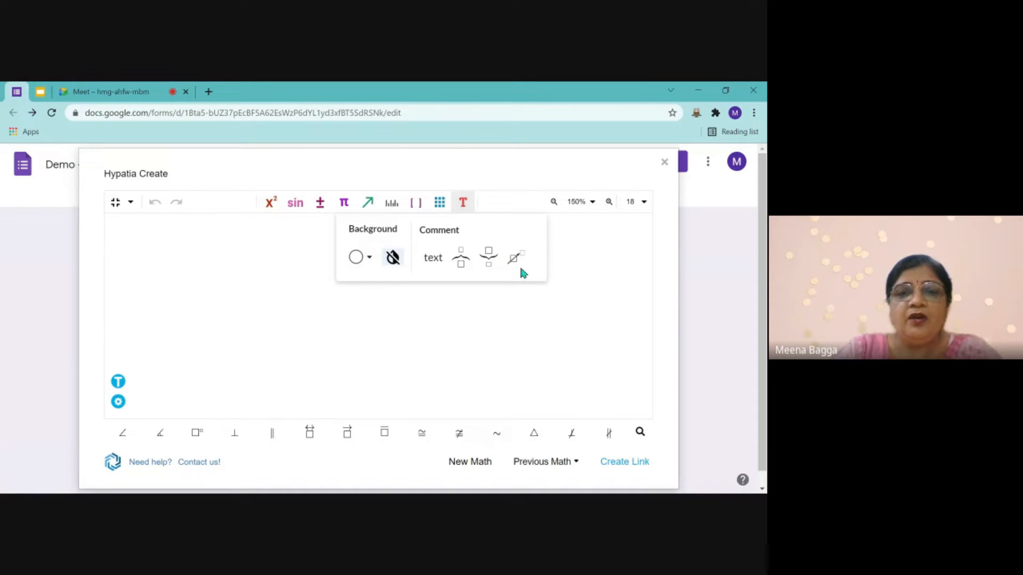
{"action": "left_click", "coordinate": [368, 257]}
{"action": "left_click", "coordinate": [427, 411]}
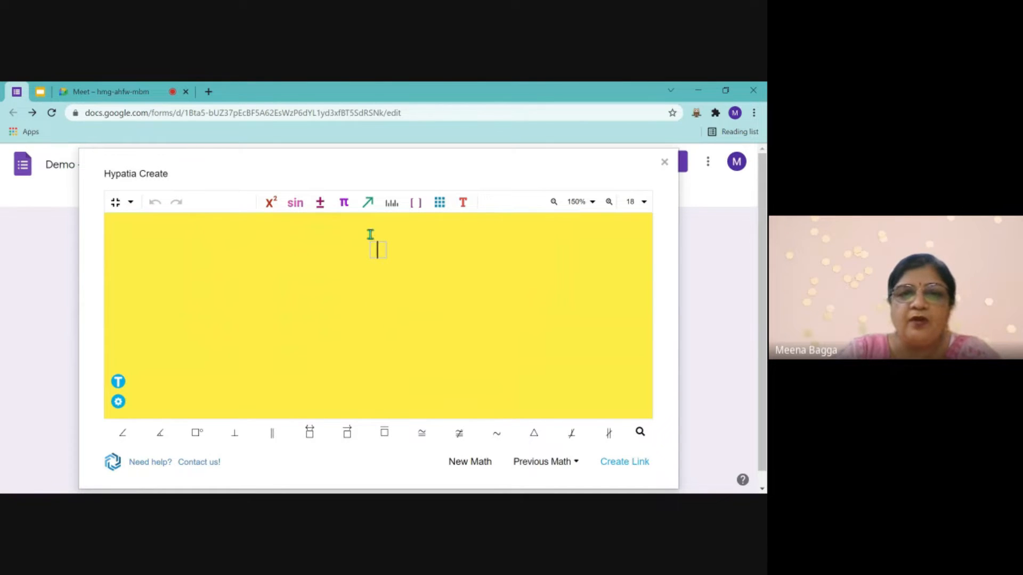
Change the background colour of the math expression to white
{"action": "left_click", "coordinate": [461, 203]}
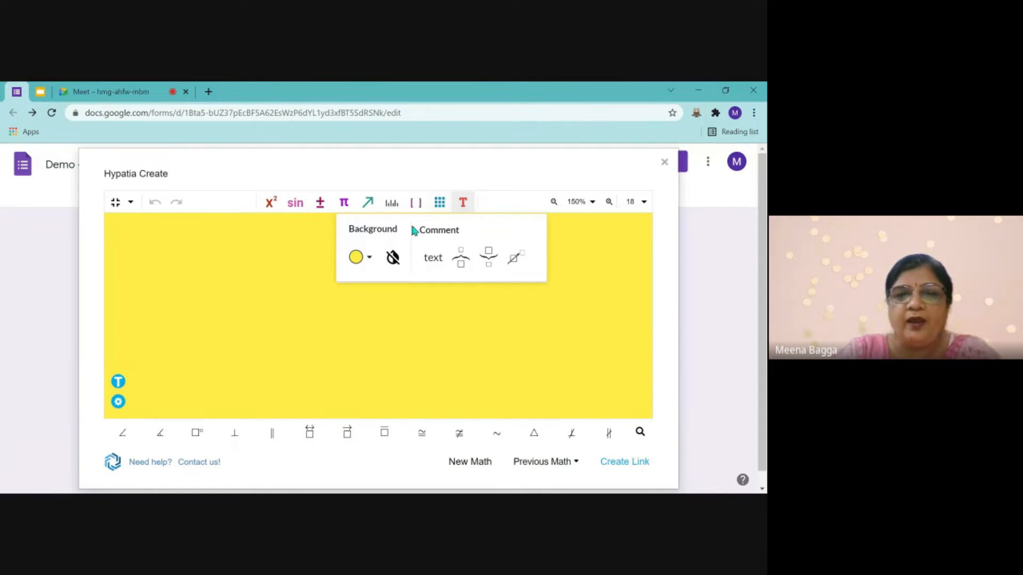
{"action": "left_click", "coordinate": [369, 258]}
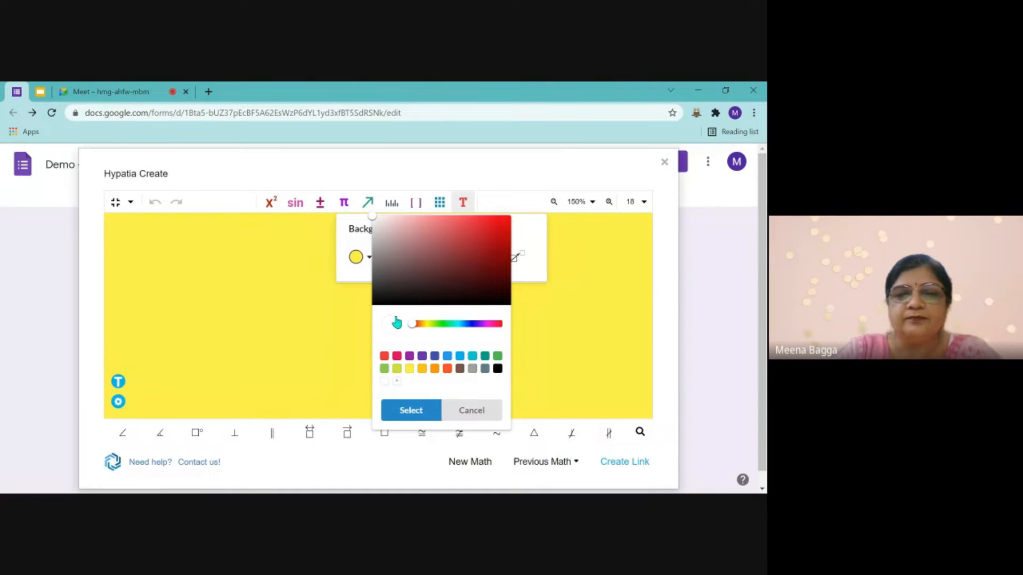
{"action": "left_click", "coordinate": [397, 403]}
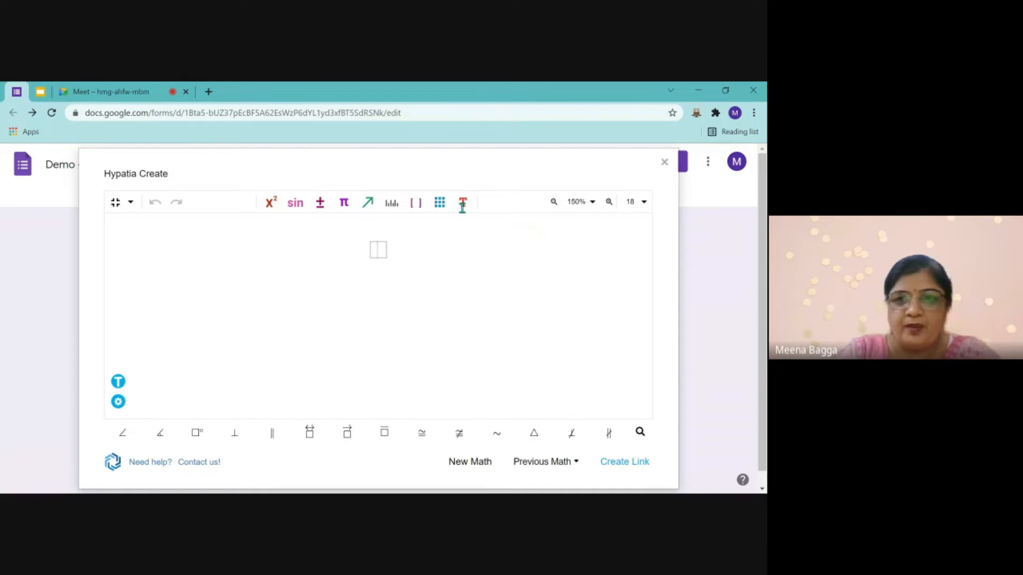
Look through the zoom levels and set the math editor's font size to 24
{"action": "left_click", "coordinate": [591, 203]}
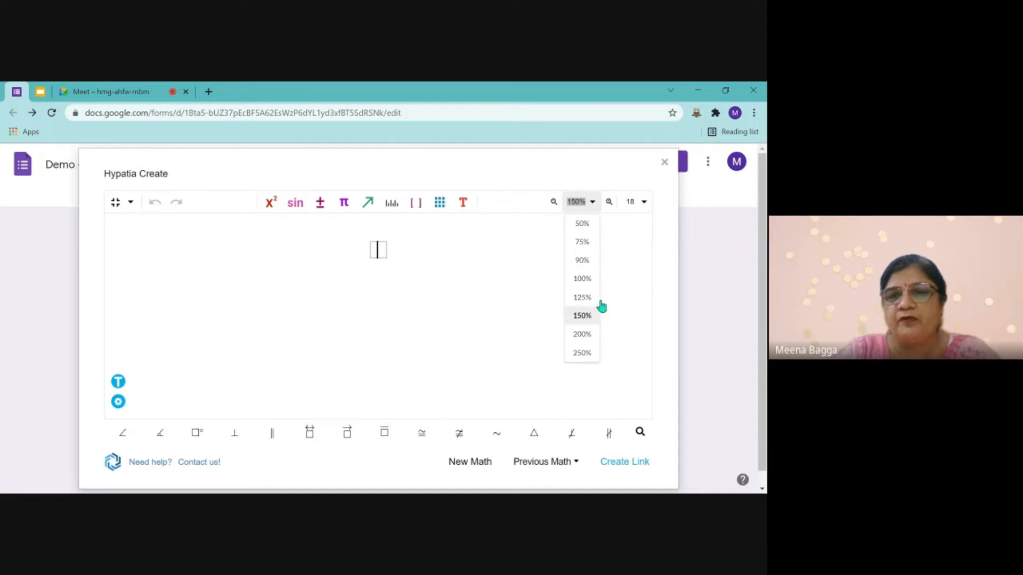
{"action": "left_click", "coordinate": [644, 202]}
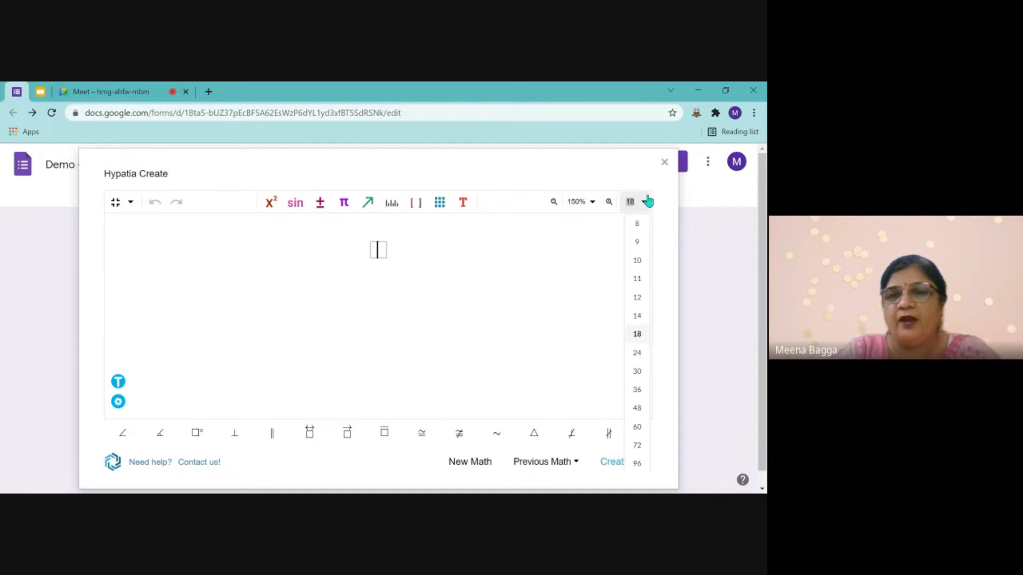
{"action": "left_click", "coordinate": [640, 352]}
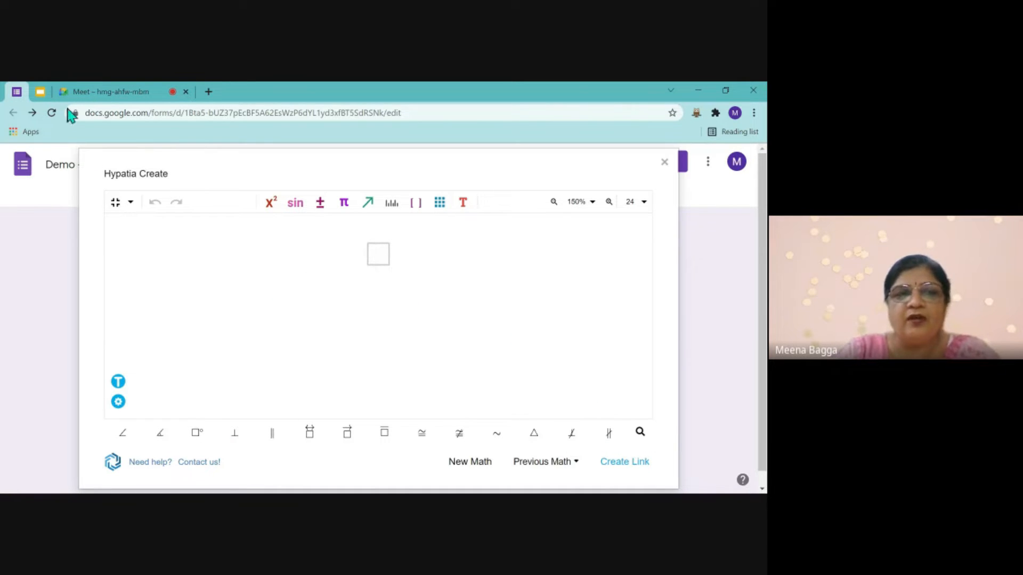
Review the polynomial question on the "Inserting Mathematics" slide and return to the form's math editor
{"action": "left_click", "coordinate": [40, 93]}
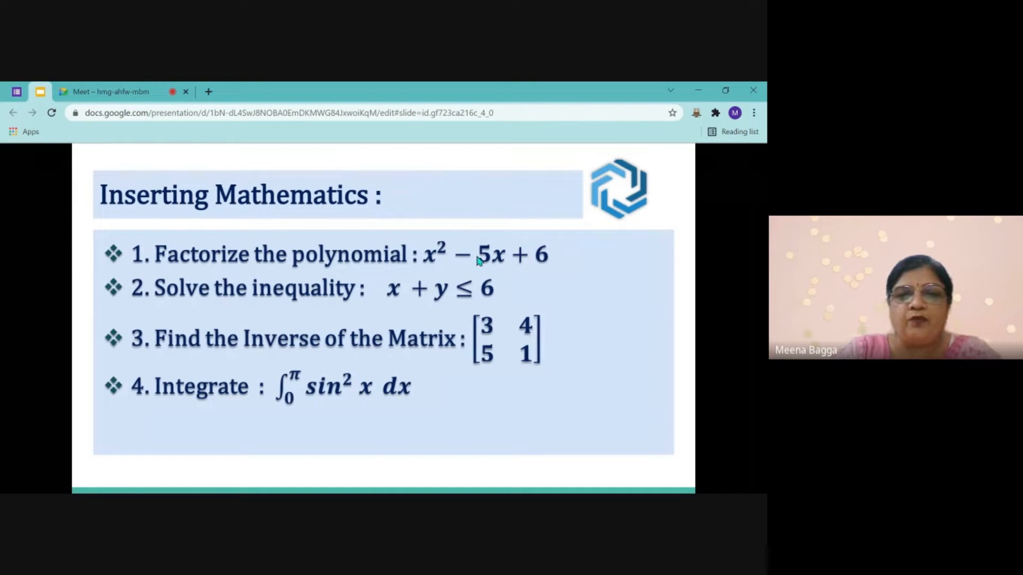
{"action": "left_click", "coordinate": [14, 93]}
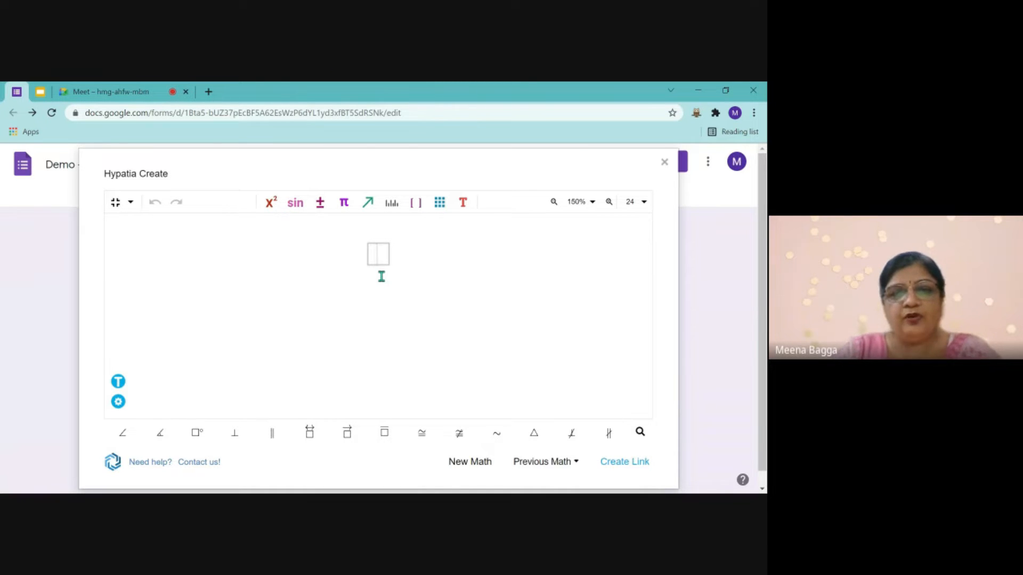
Try to enter the word "Factorize" in math mode, and clear the expression
{"action": "type", "text": "FActo"}
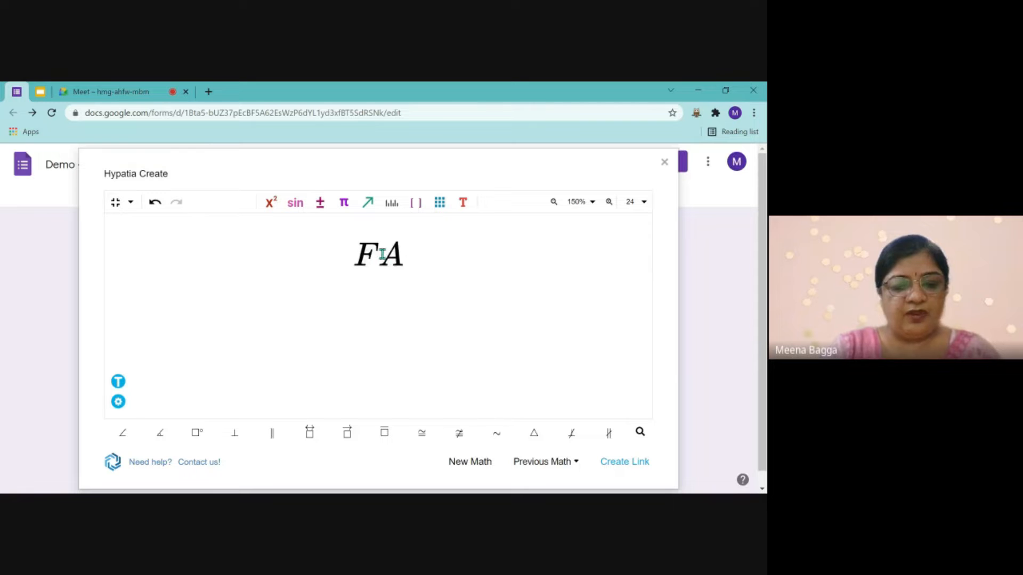
{"action": "type", "text": "rize"}
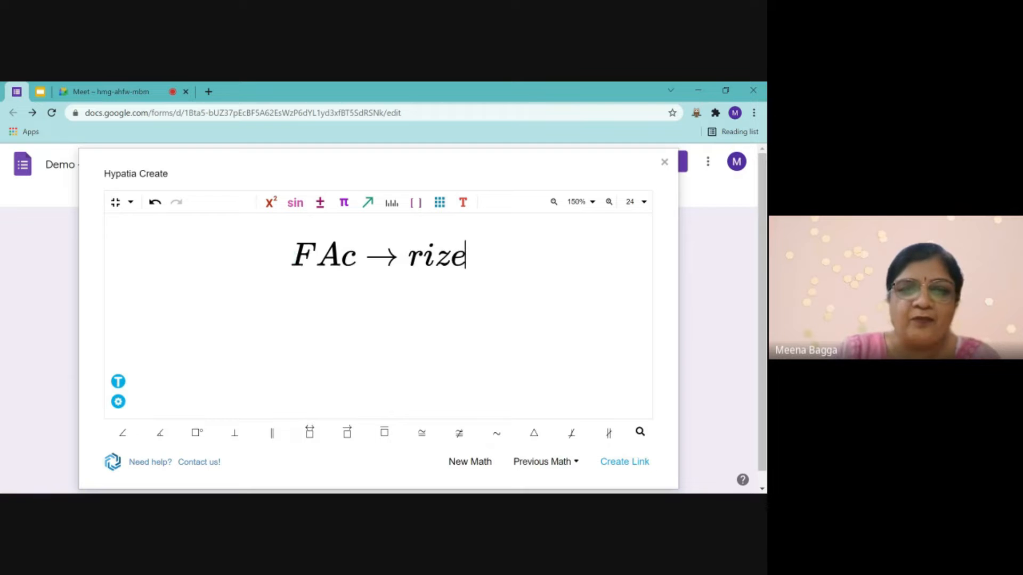
{"action": "left_click_drag", "start_coordinate": [297, 255], "coordinate": [471, 256]}
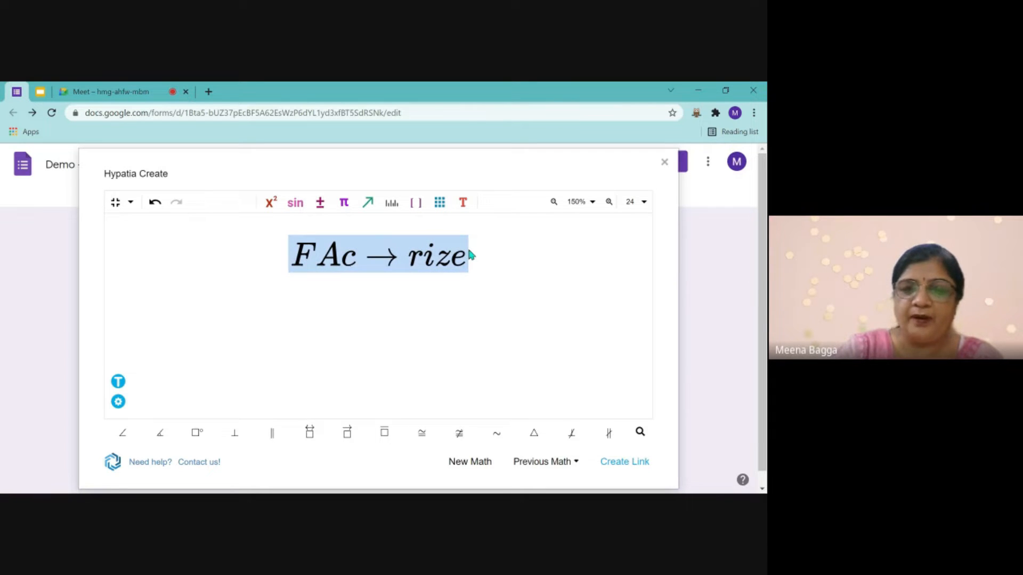
{"action": "key", "text": "BackSpace"}
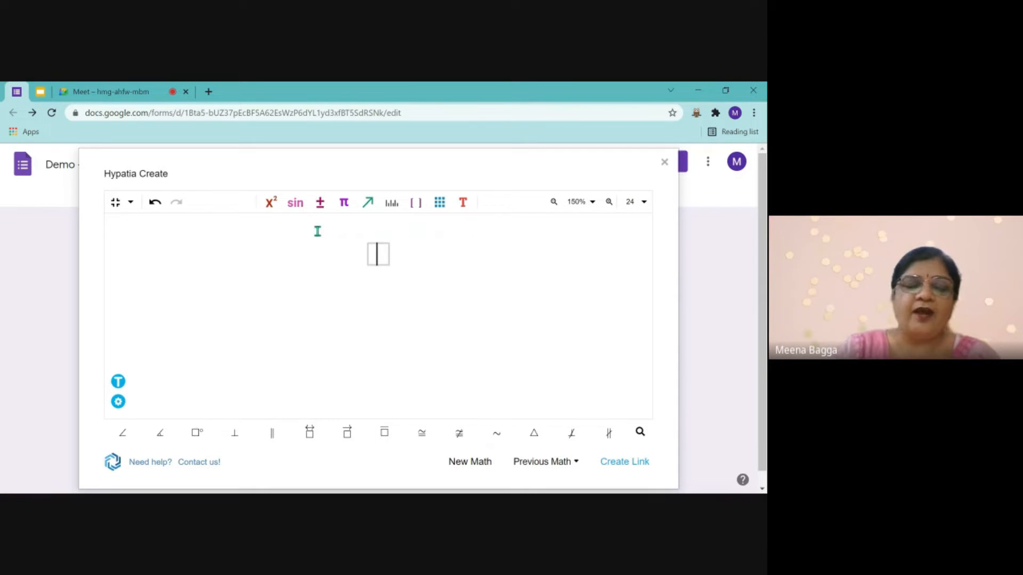
Switch the math editor to text mode and enter "Factorize", correcting its second letter to lowercase
{"action": "left_click", "coordinate": [118, 382]}
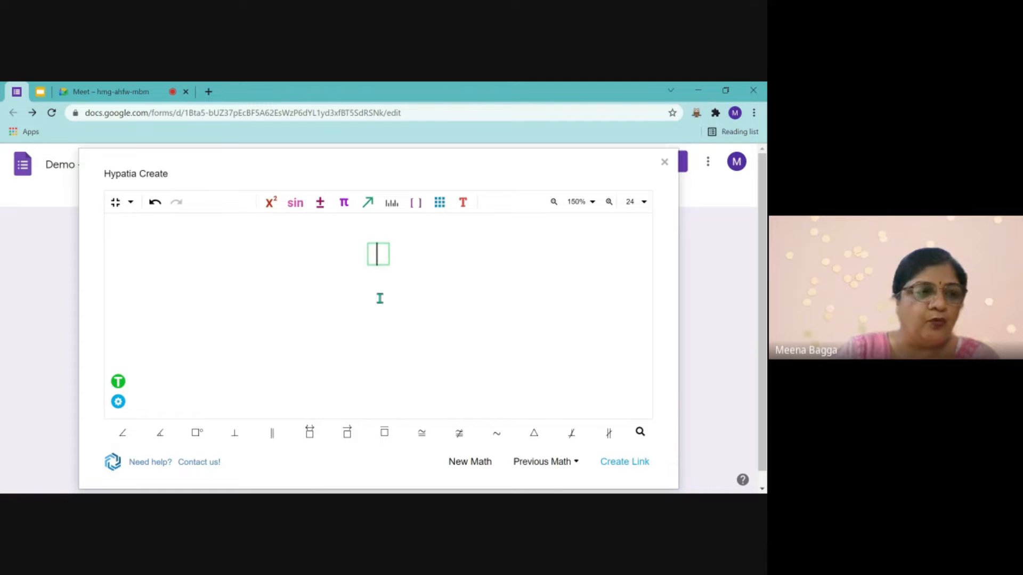
{"action": "type", "text": "FAc"}
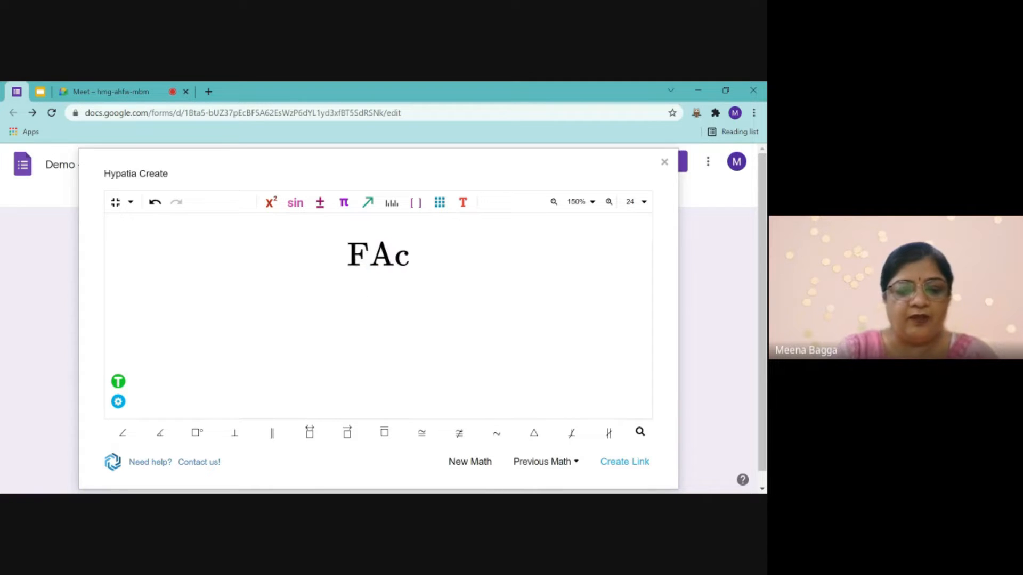
{"action": "type", "text": "torize"}
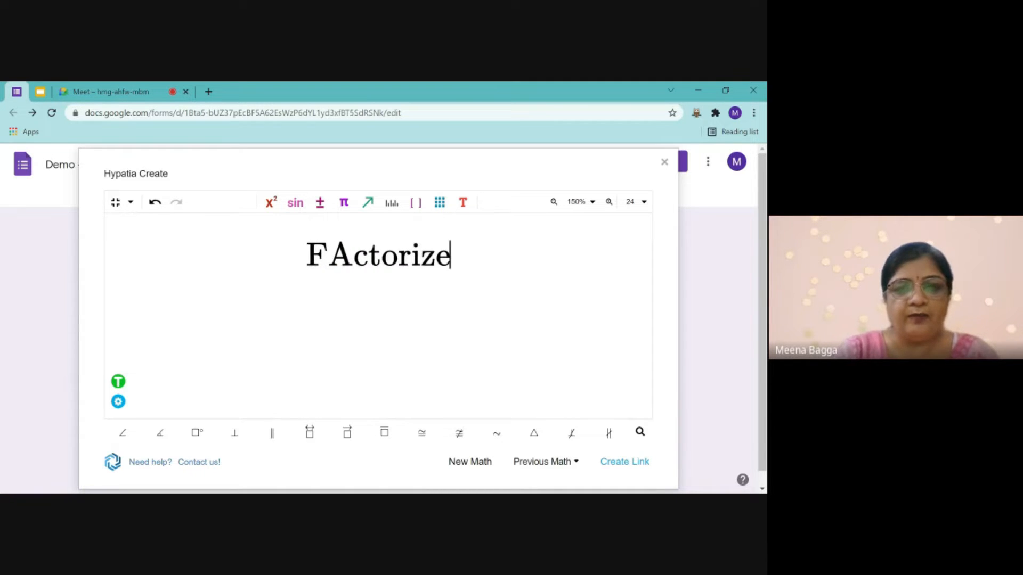
{"action": "left_click", "coordinate": [354, 255]}
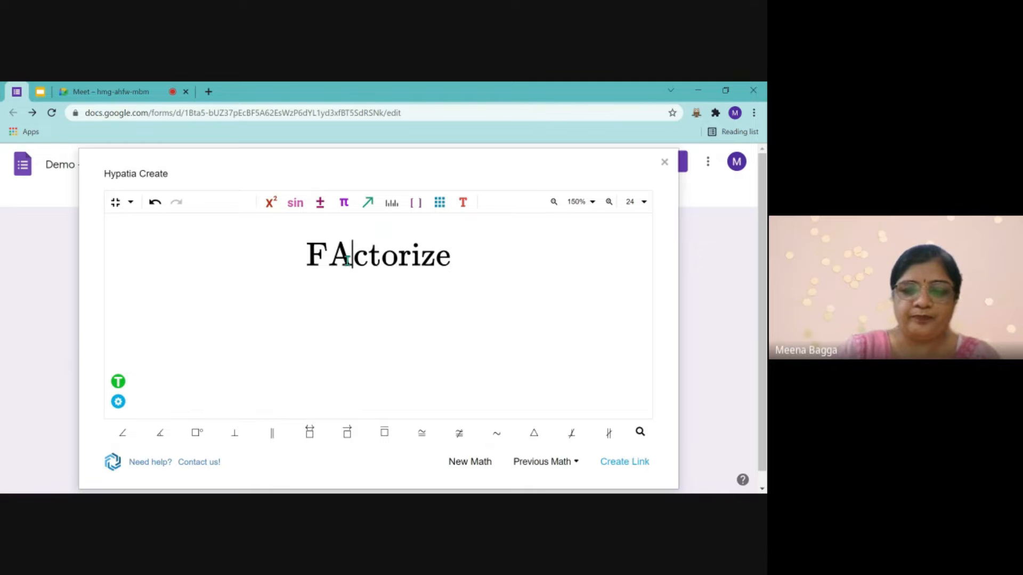
{"action": "key", "text": "BackSpace"}
{"action": "type", "text": "a"}
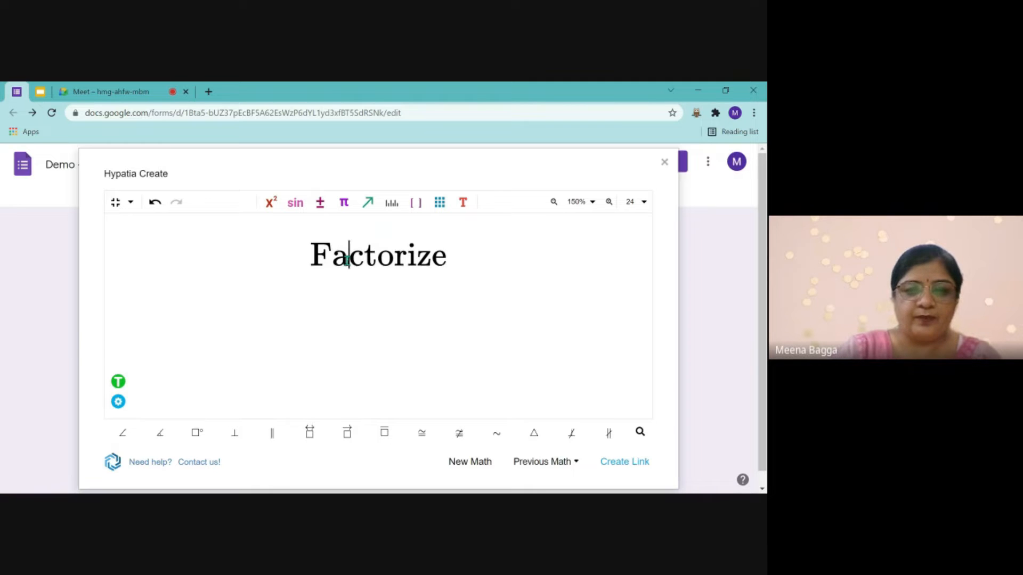
Continue the question text with "the polynomial:" and insert an empty math placeholder after it
{"action": "left_click", "coordinate": [468, 255]}
{"action": "type", "text": "the polynomi"}
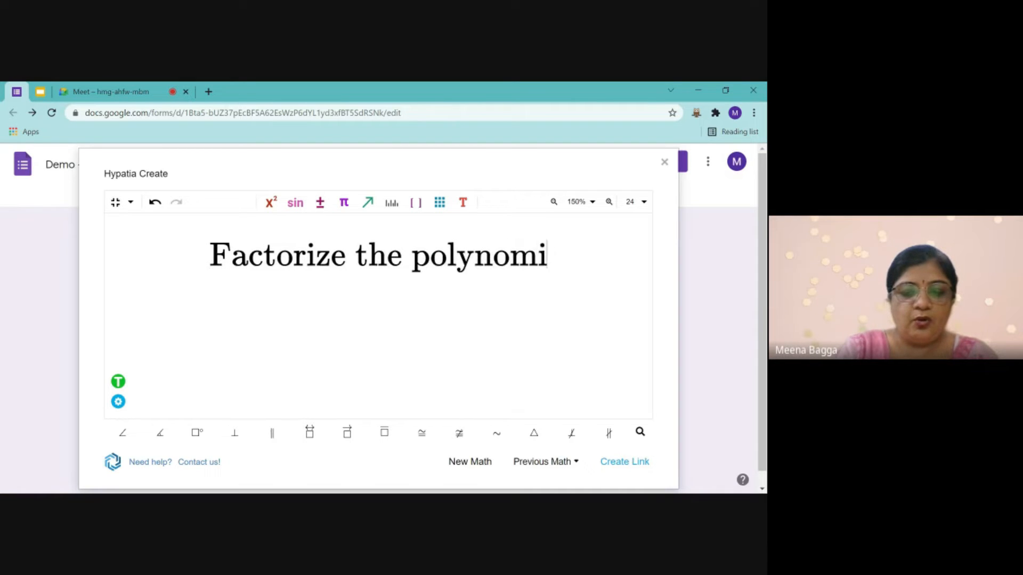
{"action": "type", "text": "al: $"}
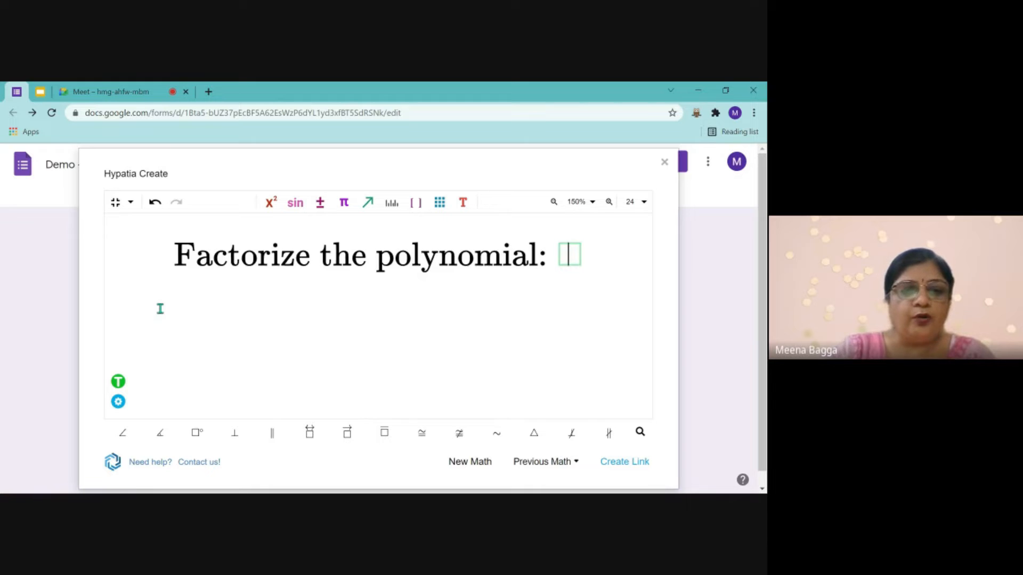
Switch the editor back to math mode and enter x² after "Factorize the polynomial:"
{"action": "left_click", "coordinate": [119, 382]}
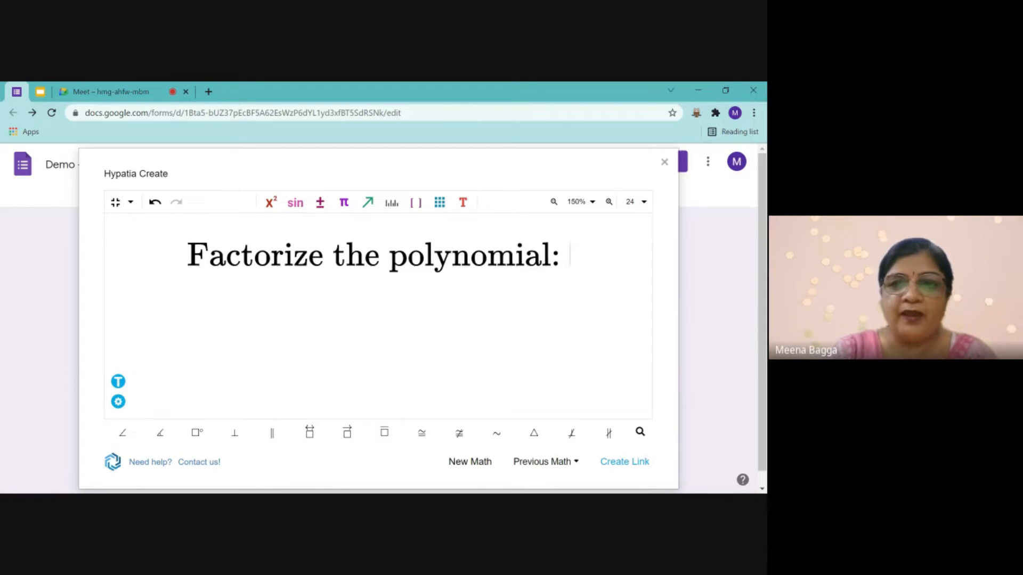
{"action": "type", "text": "x"}
{"action": "type", "text": "^2"}
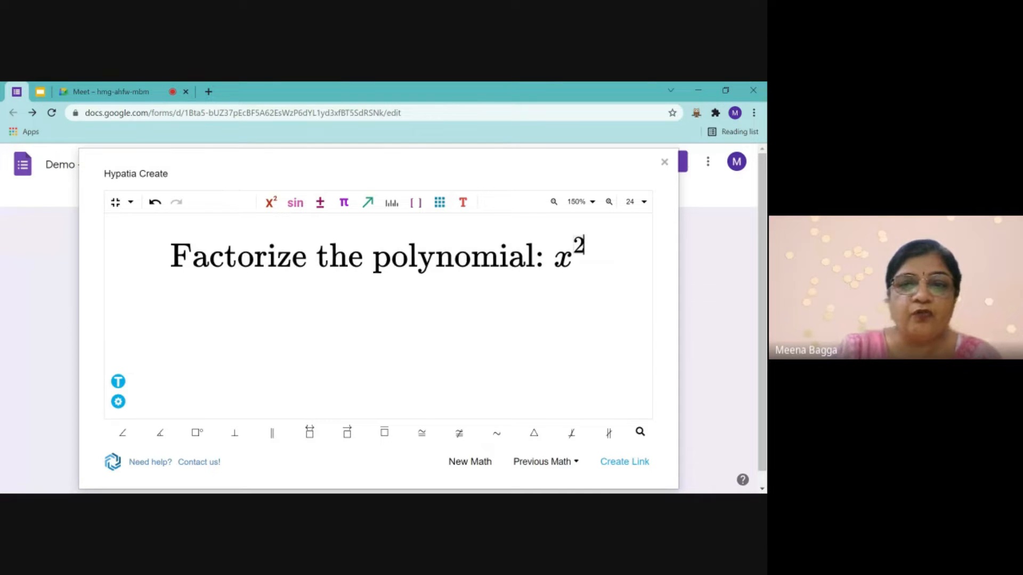
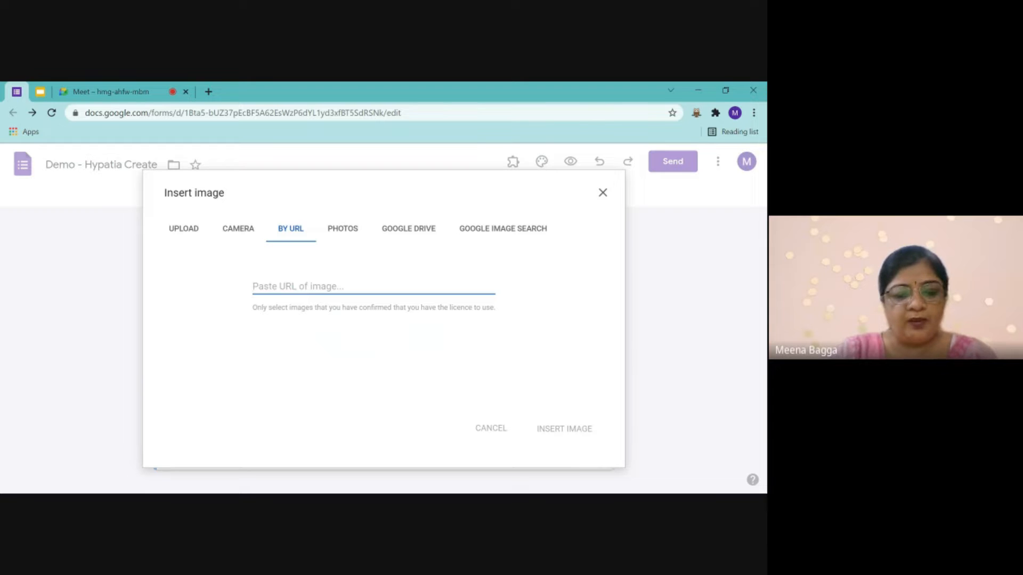
Insert the polynomial image into the form's first question using its copied link
{"action": "key", "text": "ctrl+v"}
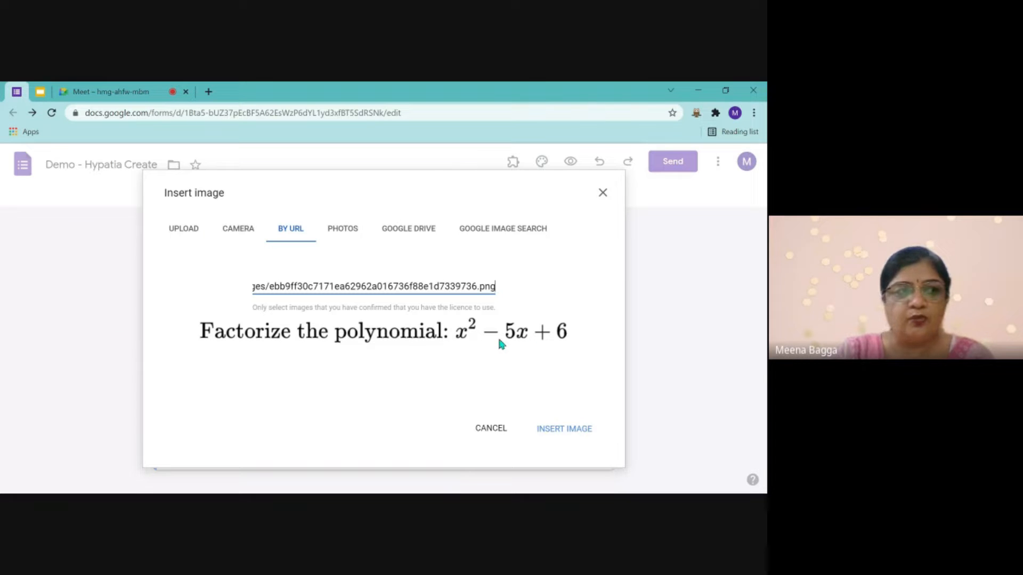
{"action": "left_click", "coordinate": [585, 430]}
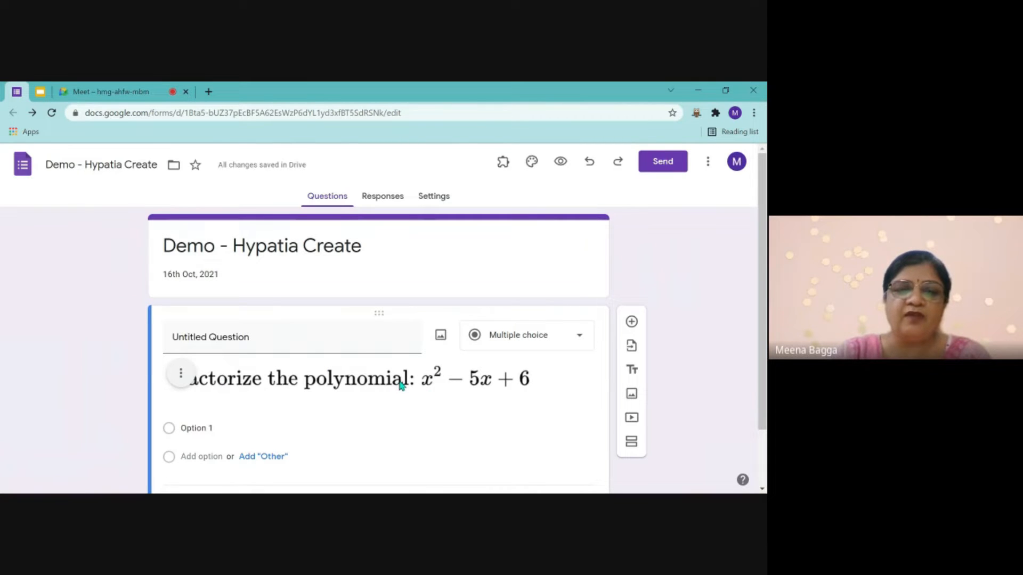
{"action": "scroll", "coordinate": [449, 396], "scroll_direction": "down", "scroll_amount": 1}
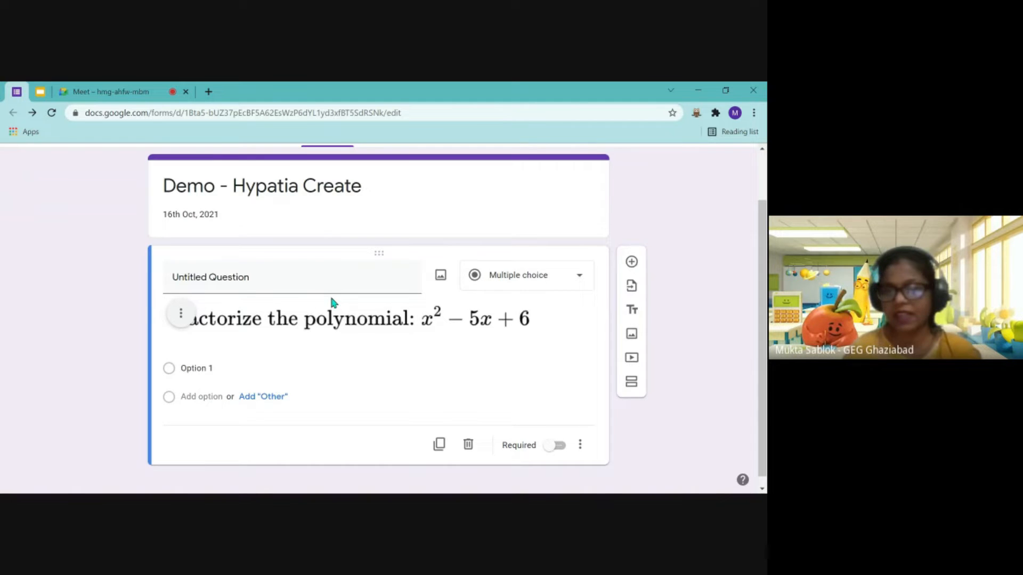
{"action": "scroll", "coordinate": [333, 303], "scroll_direction": "up", "scroll_amount": 1}
{"action": "scroll", "coordinate": [333, 303], "scroll_direction": "down", "scroll_amount": 1}
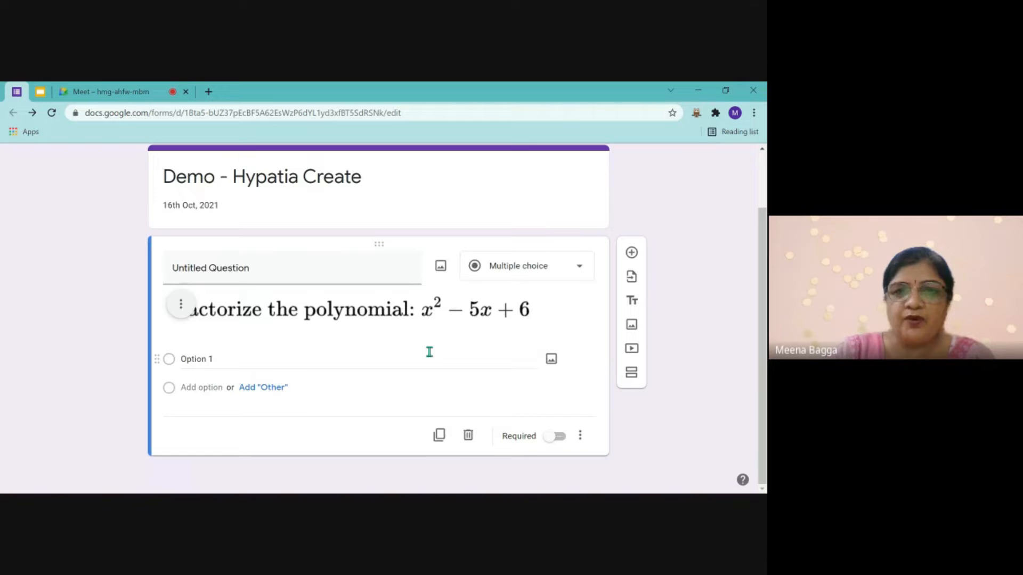
{"action": "scroll", "coordinate": [370, 350], "scroll_direction": "up", "scroll_amount": 2}
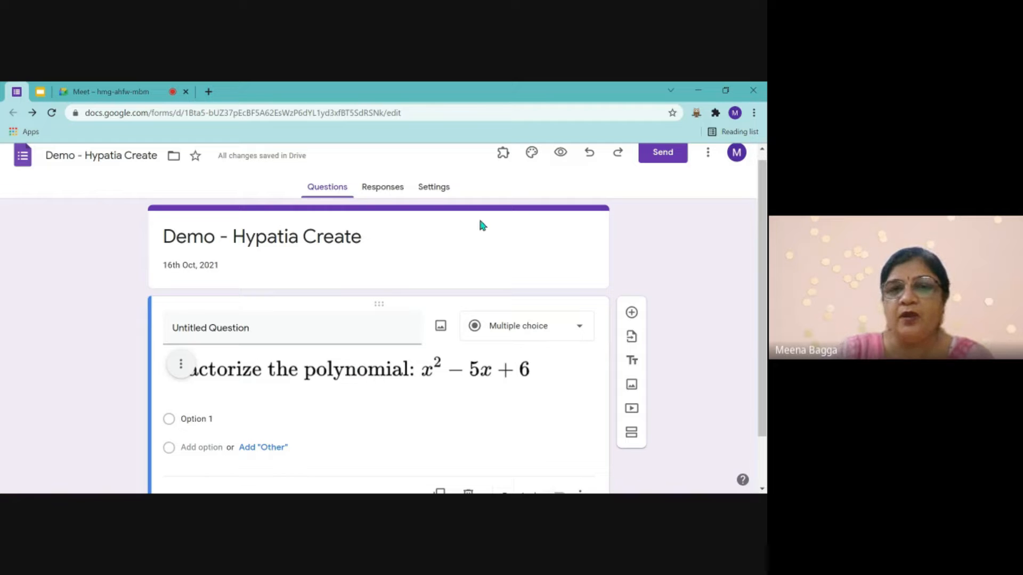
{"action": "scroll", "coordinate": [357, 352], "scroll_direction": "down", "scroll_amount": 1}
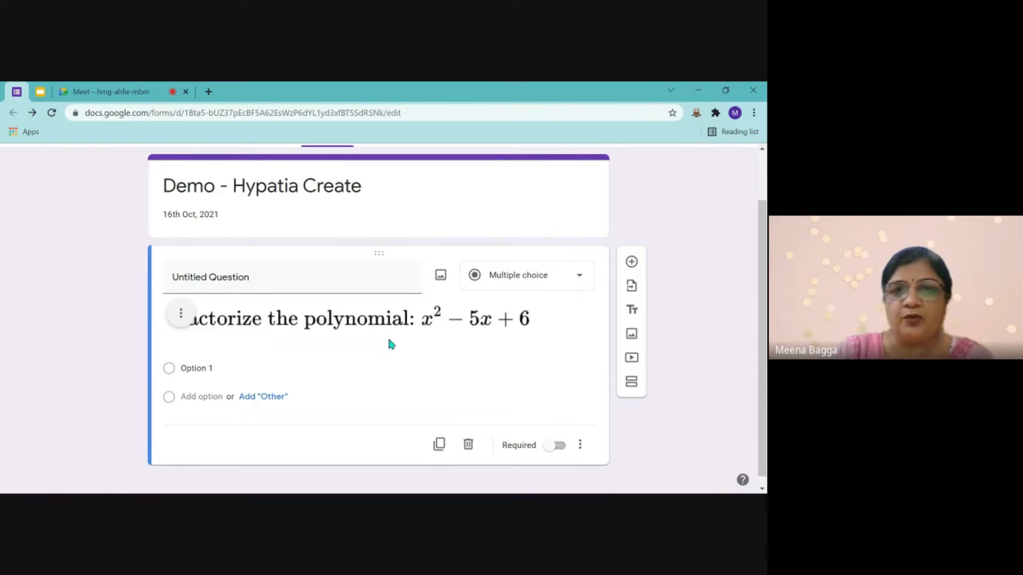
Open the Hypatia Create add-on's Insert/Edit Math editor and close its introductory pop-up
{"action": "scroll", "coordinate": [453, 245], "scroll_direction": "up", "scroll_amount": 1}
{"action": "left_click", "coordinate": [502, 166]}
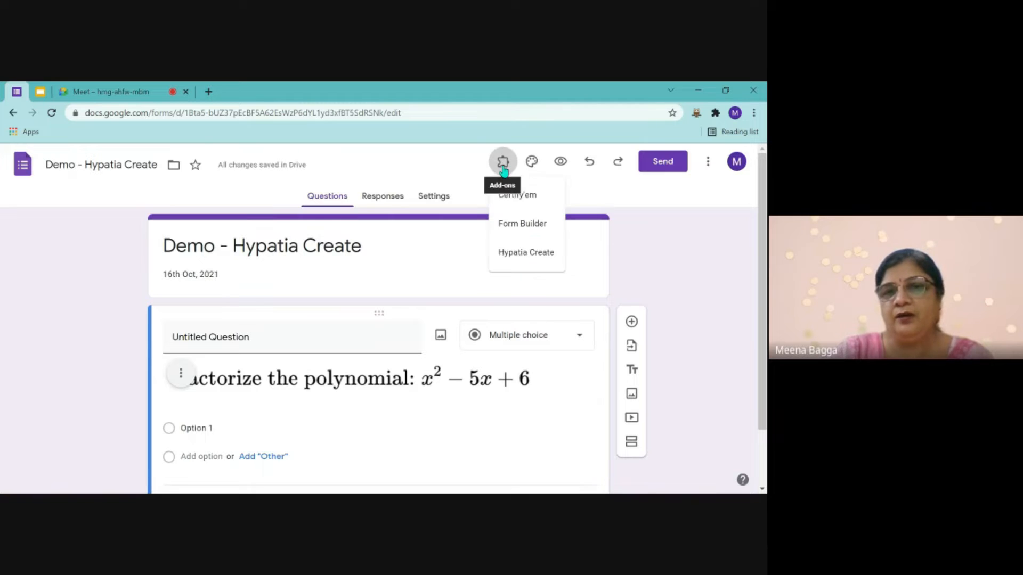
{"action": "left_click", "coordinate": [513, 256]}
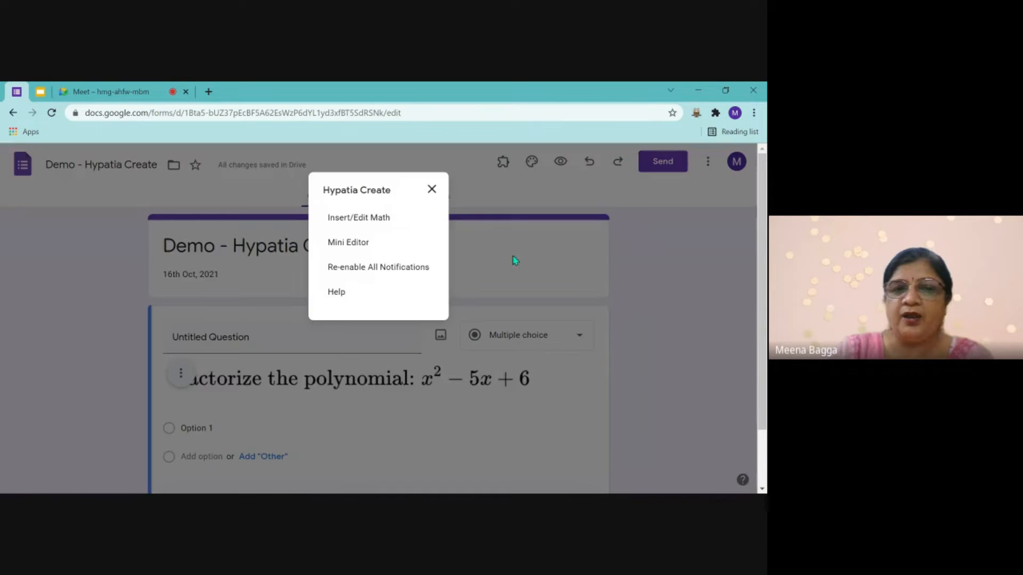
{"action": "left_click", "coordinate": [379, 220]}
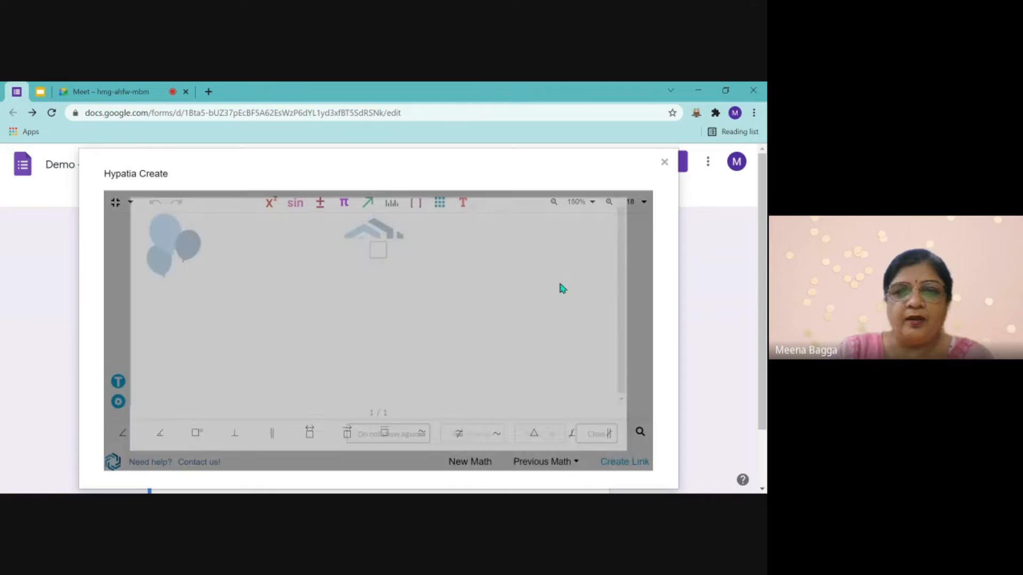
{"action": "left_click", "coordinate": [632, 455]}
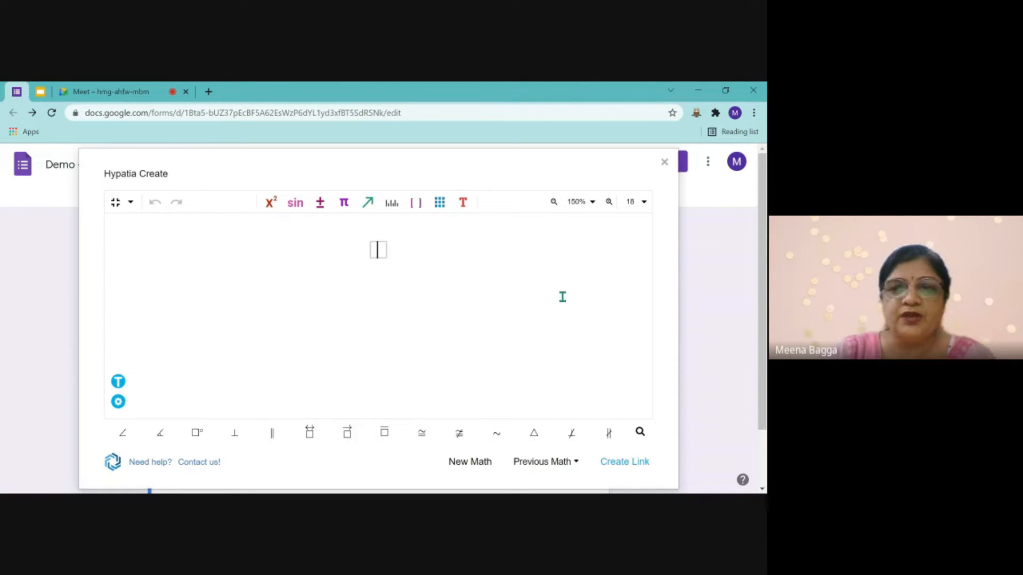
Try collapsing and restoring the math editor window, and check the inequality question on the "Inserting Mathematics" slide
{"action": "left_click", "coordinate": [115, 204]}
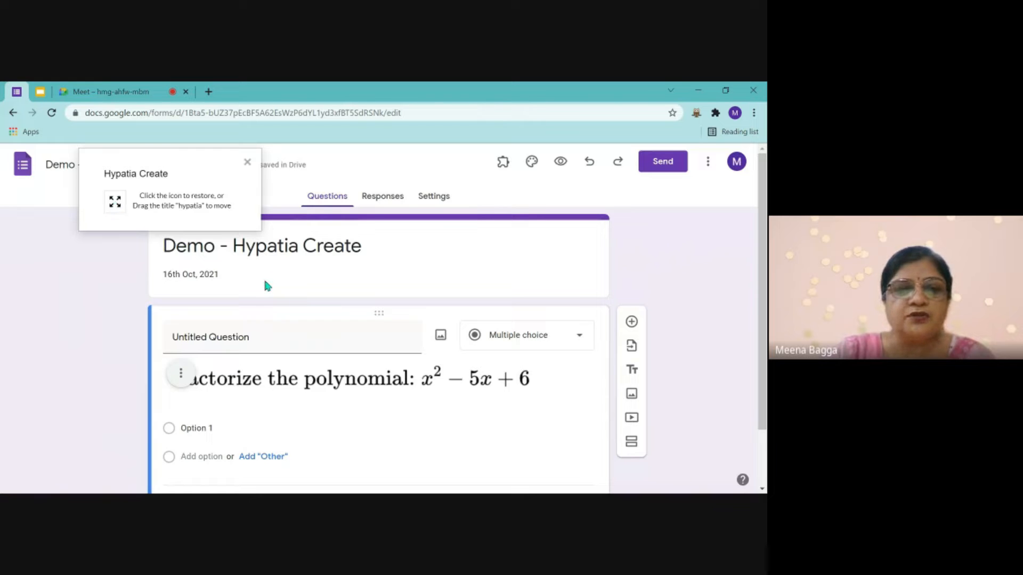
{"action": "left_click", "coordinate": [115, 204]}
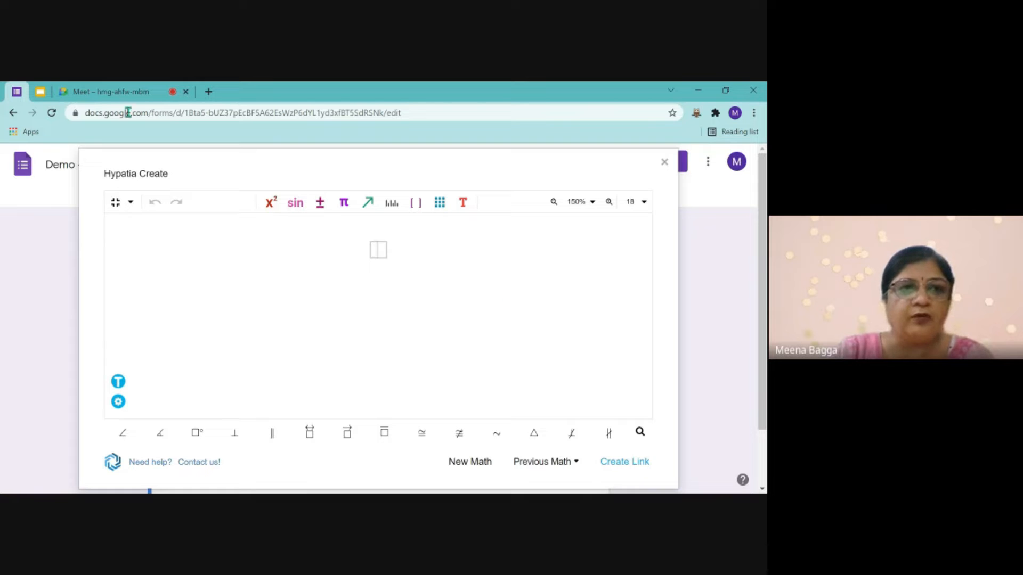
{"action": "left_click", "coordinate": [47, 91]}
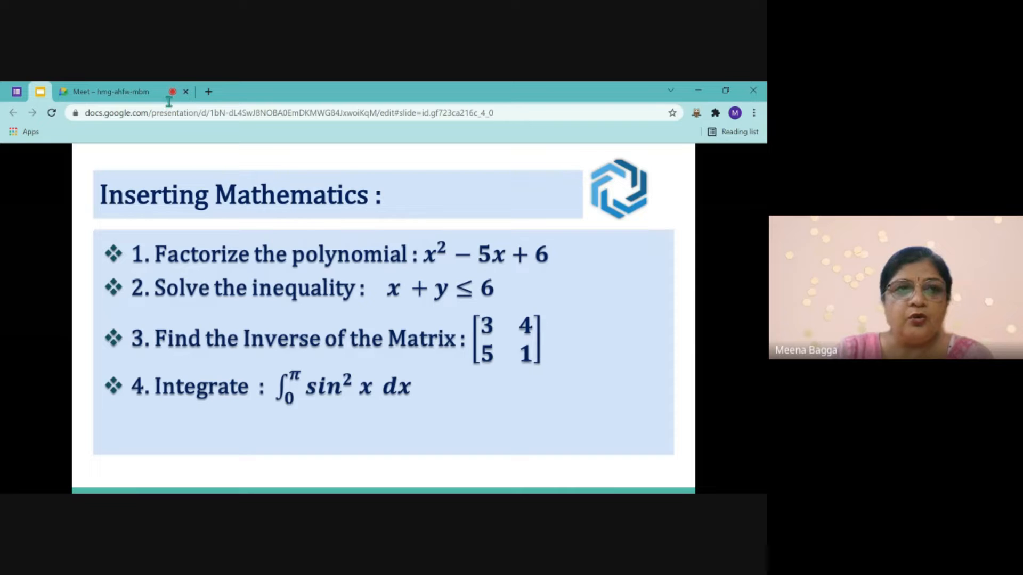
{"action": "left_click", "coordinate": [17, 91]}
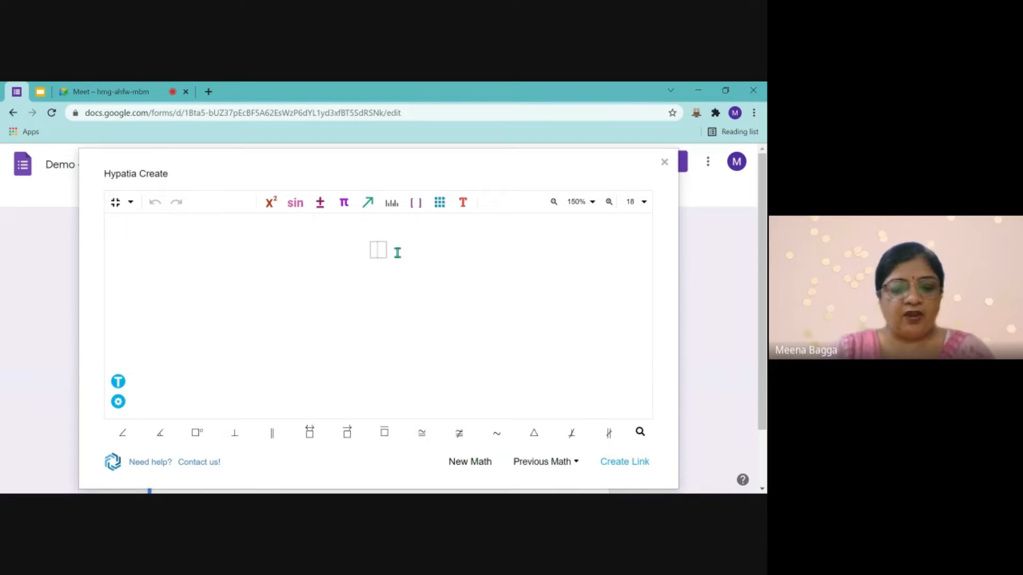
Enter "Solve the inequality:" in the math editor, converting the word "Solve" from math to text formatting
{"action": "type", "text": "Solve"}
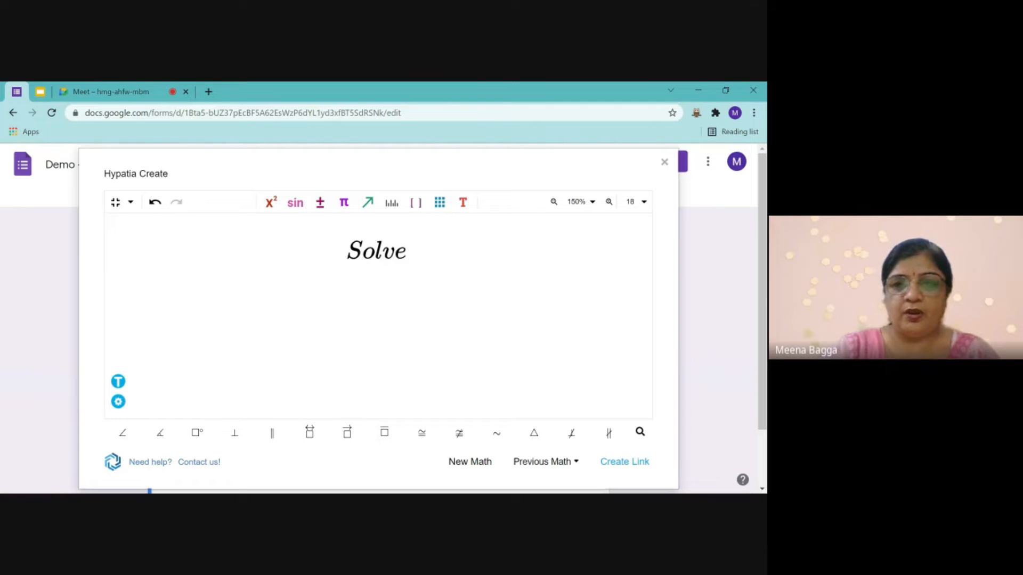
{"action": "left_click_drag", "start_coordinate": [347, 250], "coordinate": [397, 265]}
{"action": "left_click", "coordinate": [118, 385]}
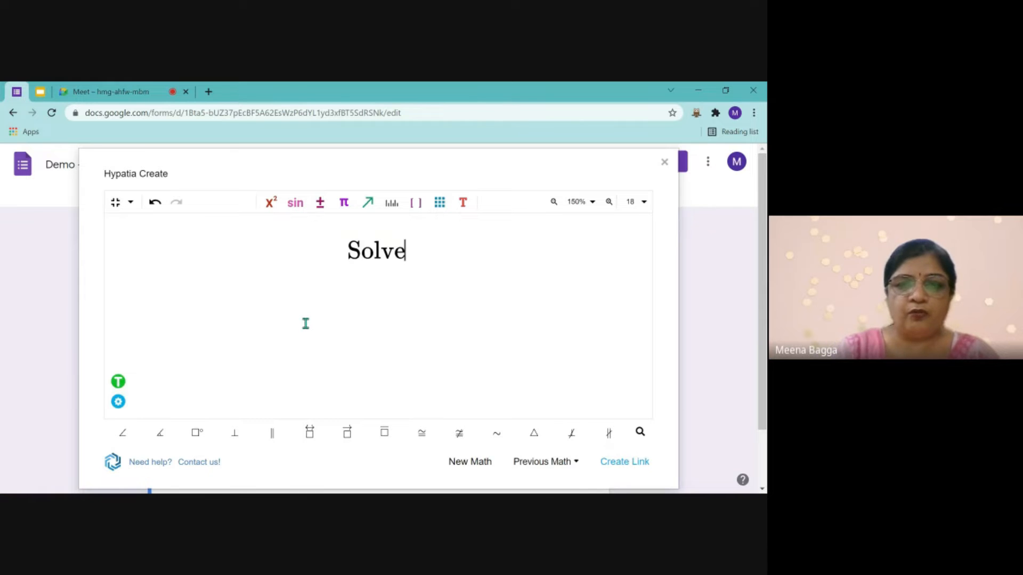
{"action": "type", "text": "the"}
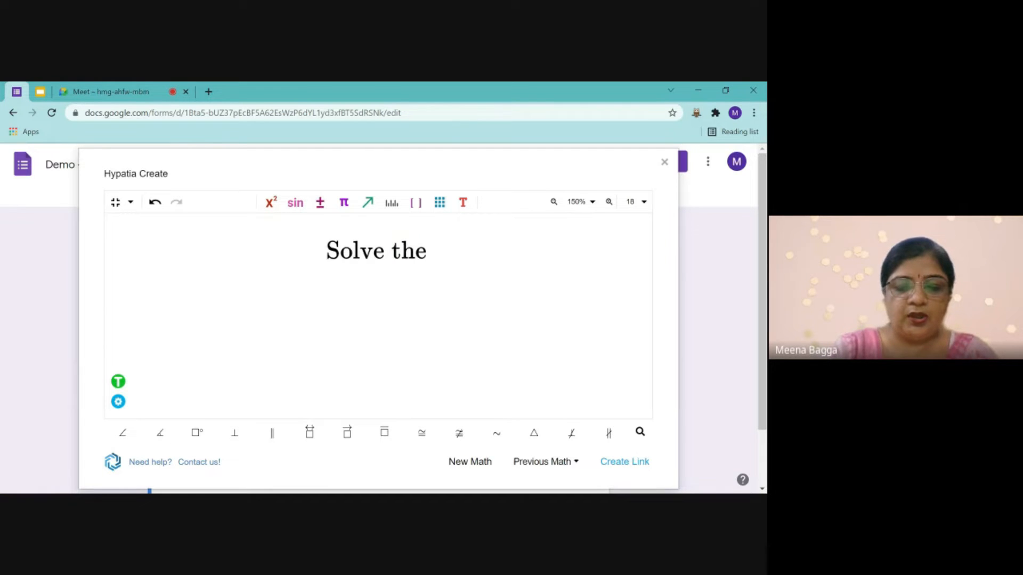
{"action": "type", "text": " inequality"}
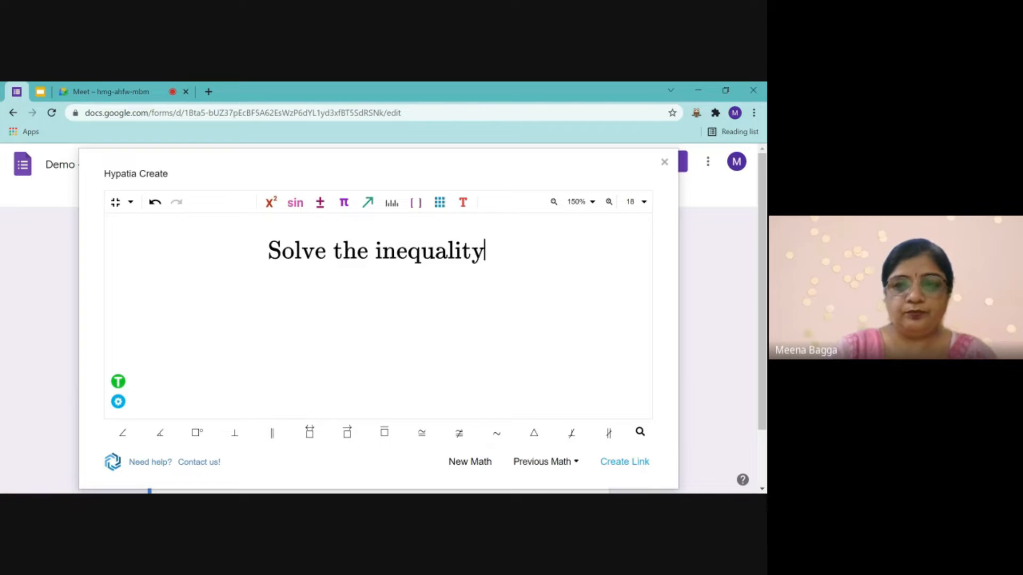
{"action": "type", "text": ":"}
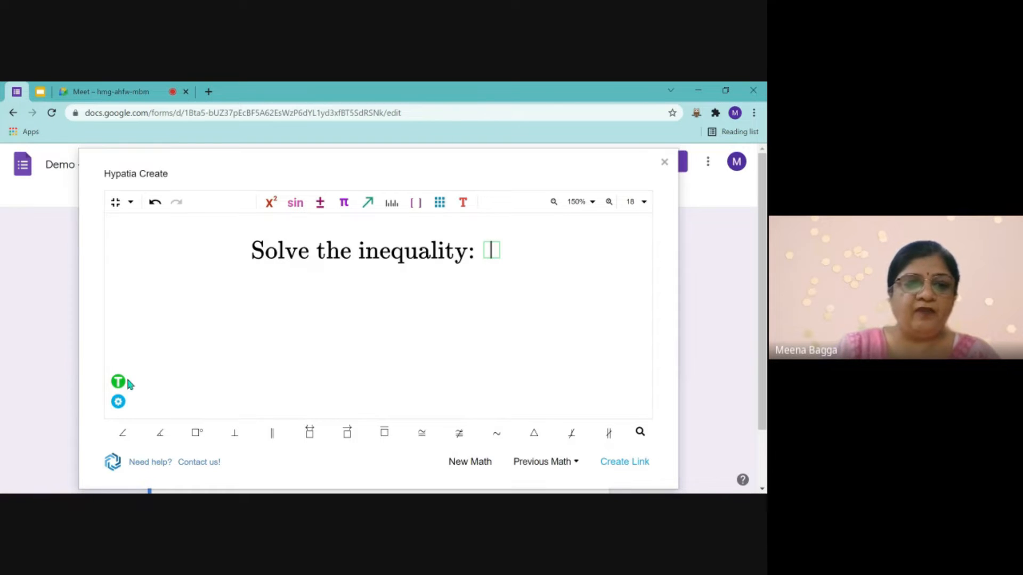
Add the inequality x + y ≤ 6 in math mode after the text and create the link for the expression
{"action": "left_click", "coordinate": [119, 385]}
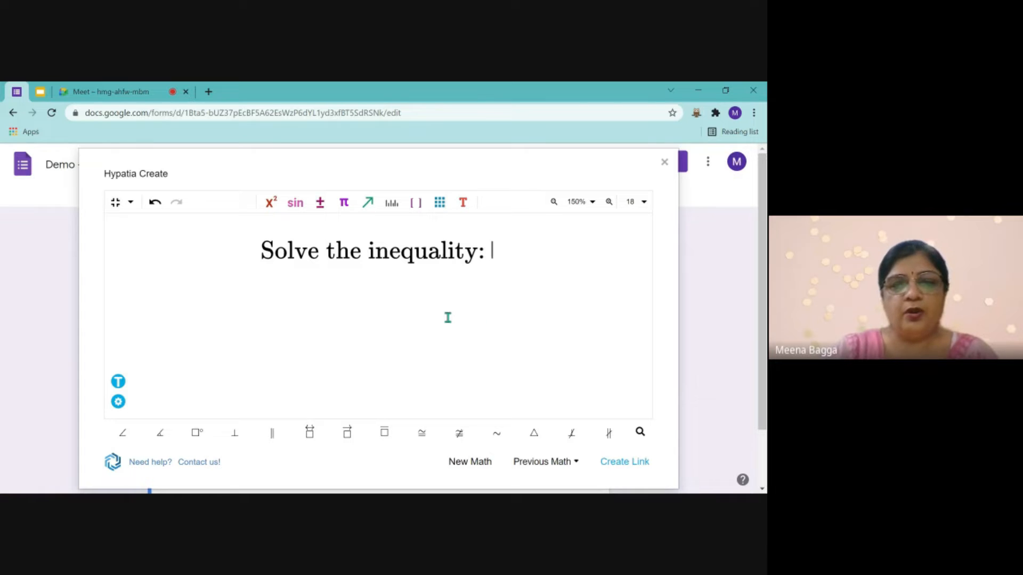
{"action": "type", "text": "x"}
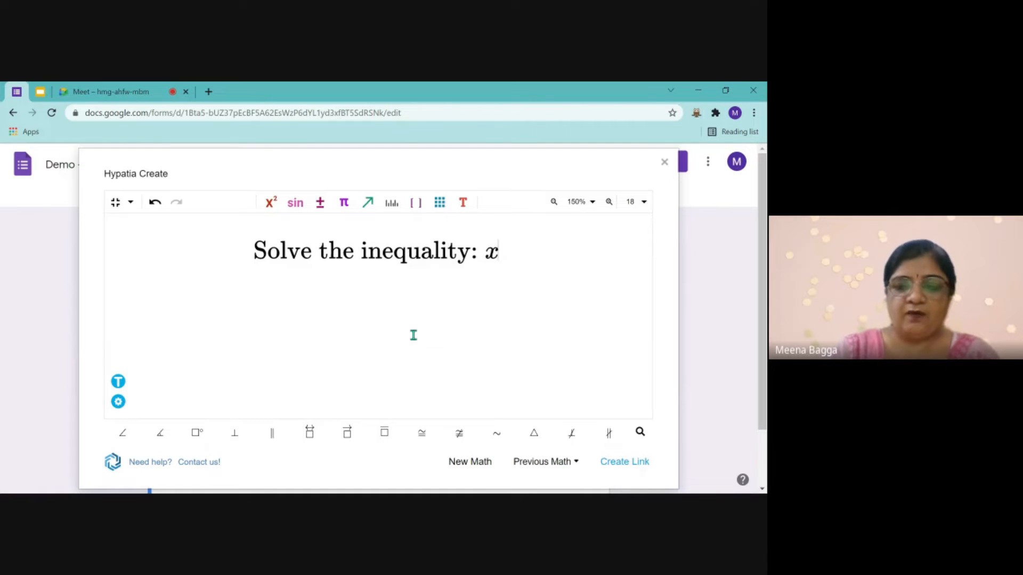
{"action": "type", "text": "+y"}
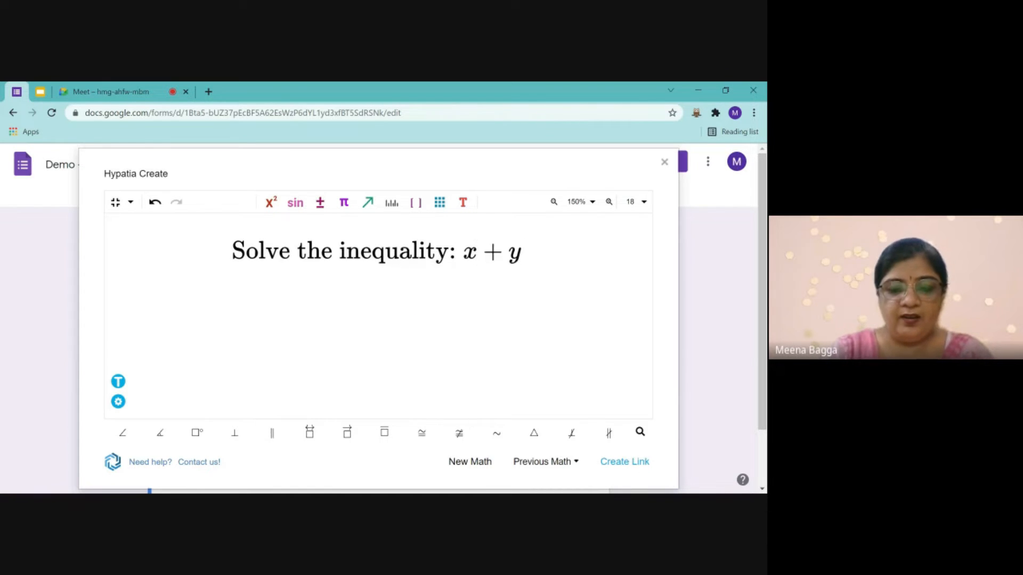
{"action": "type", "text": "<="}
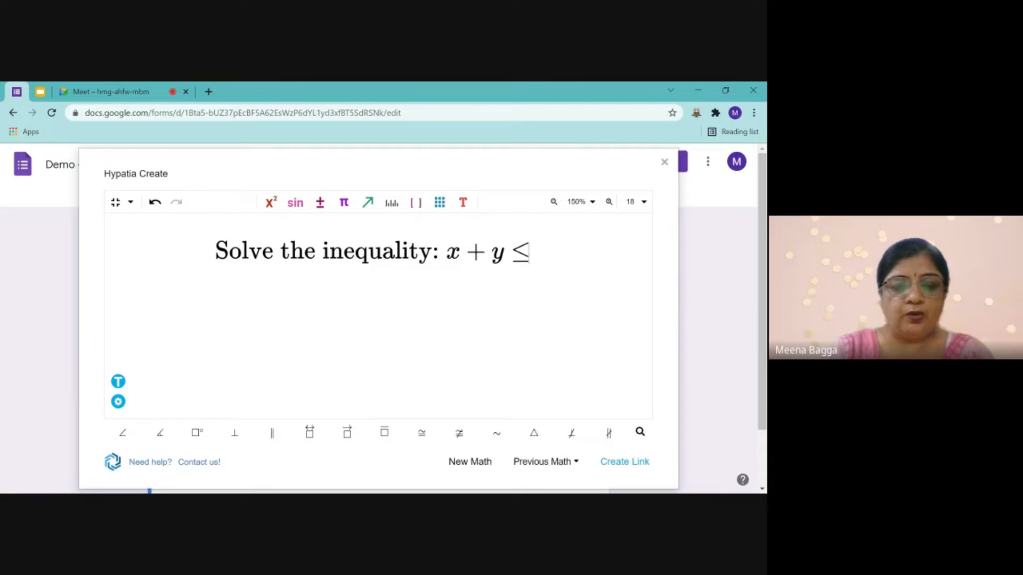
{"action": "type", "text": "6"}
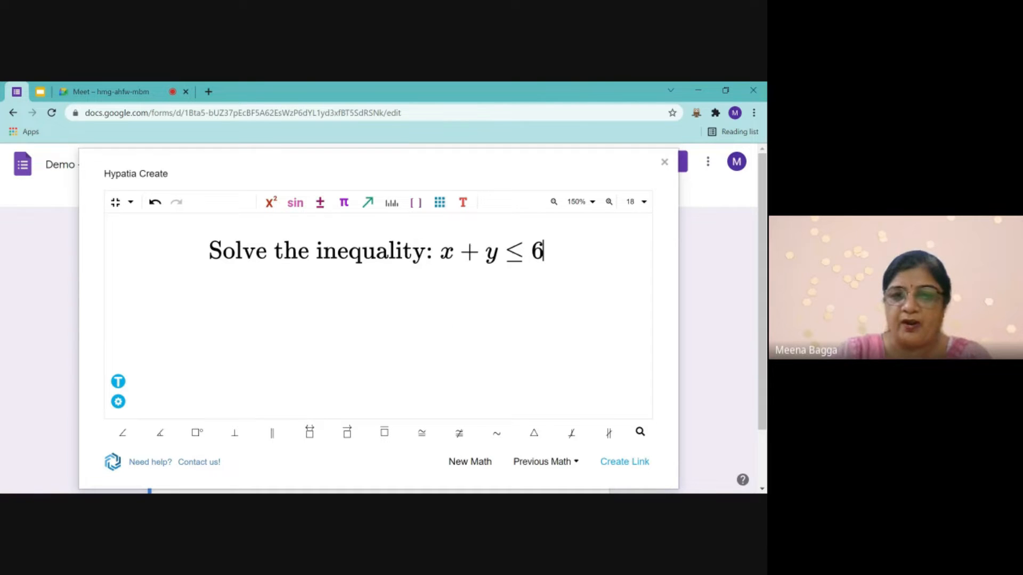
{"action": "left_click", "coordinate": [630, 462]}
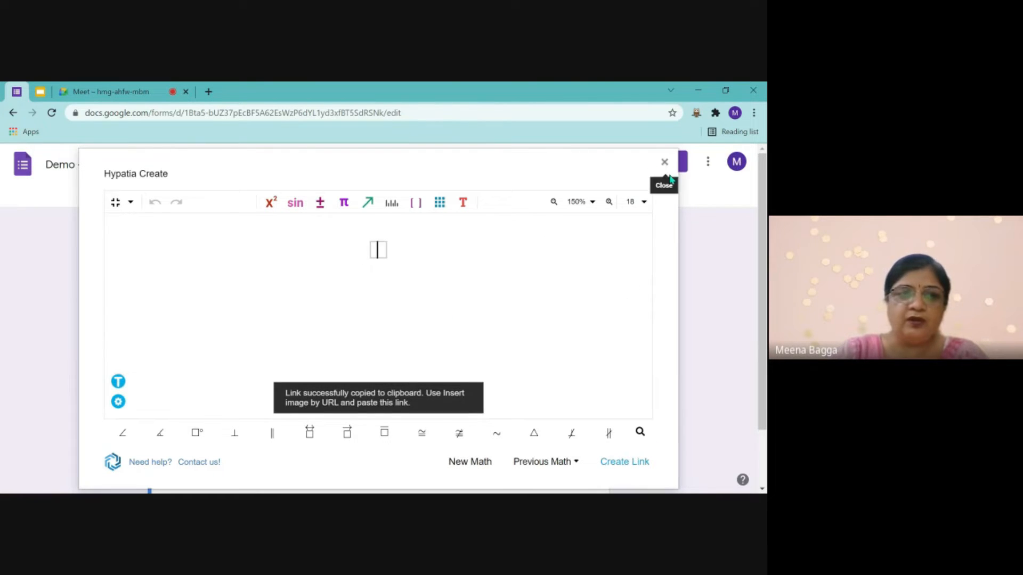
Collapse the math editor, add a new question to the form and insert the inequality image in it by its copied URL
{"action": "left_click", "coordinate": [115, 203]}
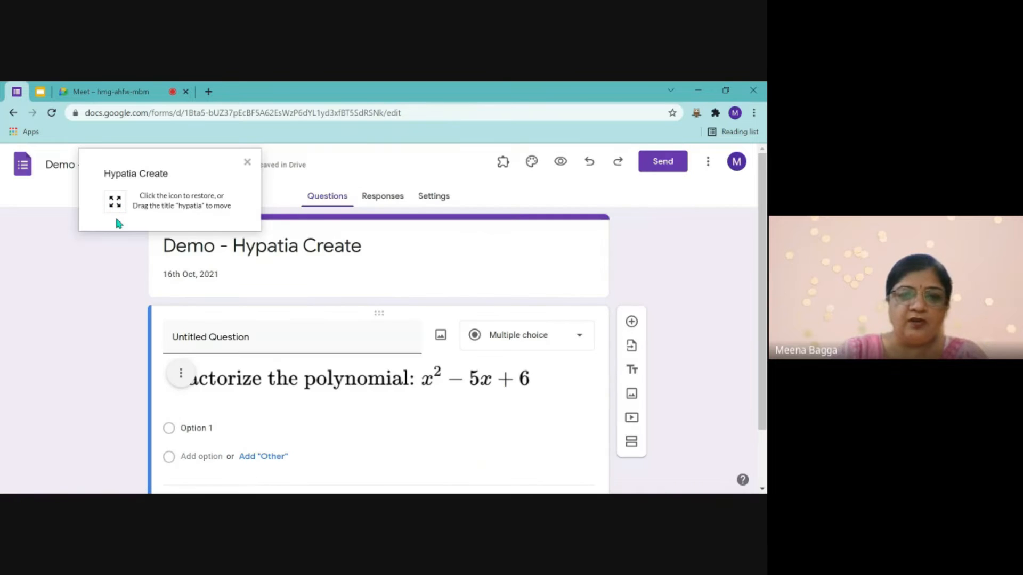
{"action": "left_click", "coordinate": [632, 321]}
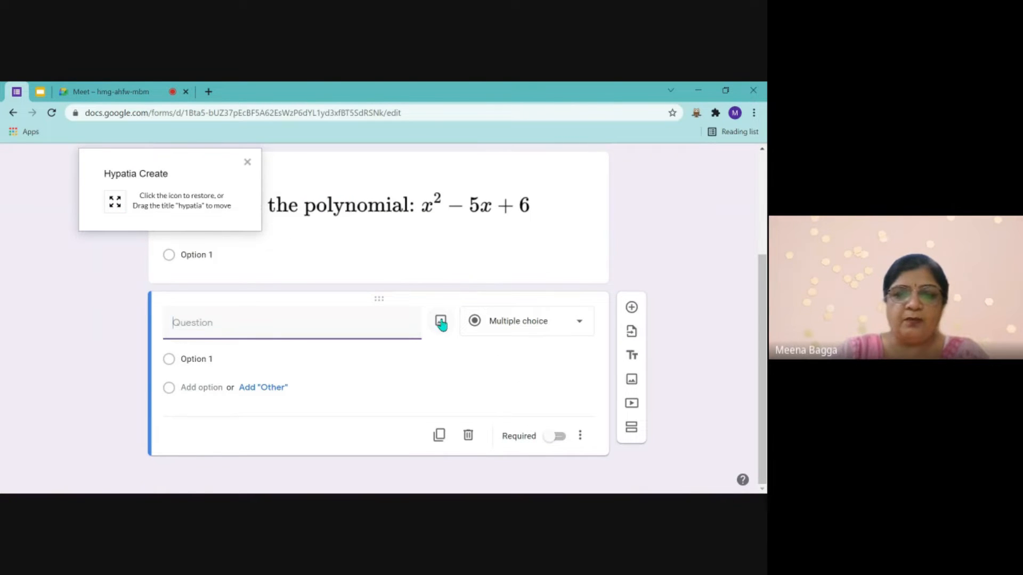
{"action": "left_click", "coordinate": [441, 323]}
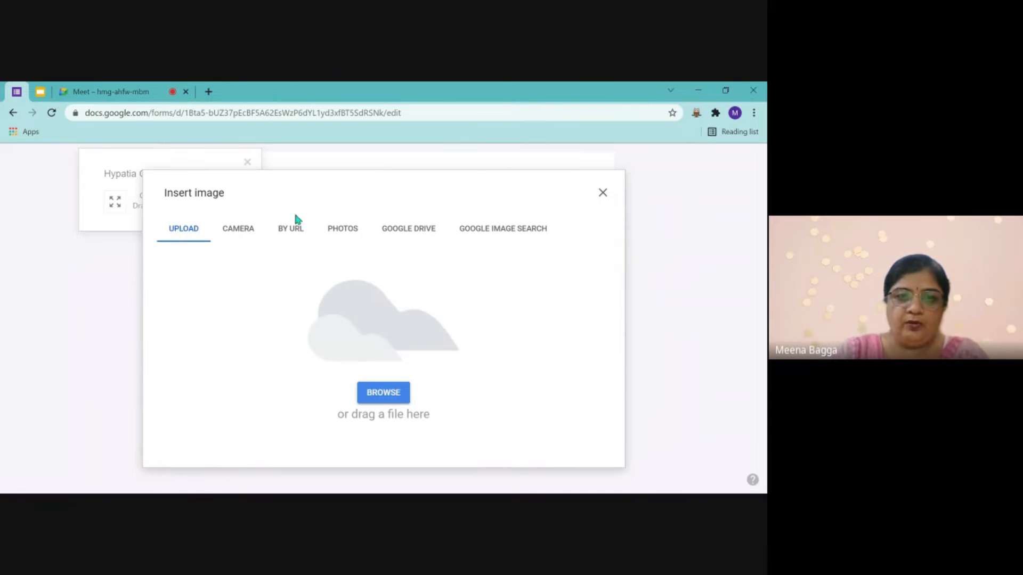
{"action": "left_click", "coordinate": [294, 231]}
{"action": "left_click", "coordinate": [287, 287]}
{"action": "key", "text": "ctrl+v"}
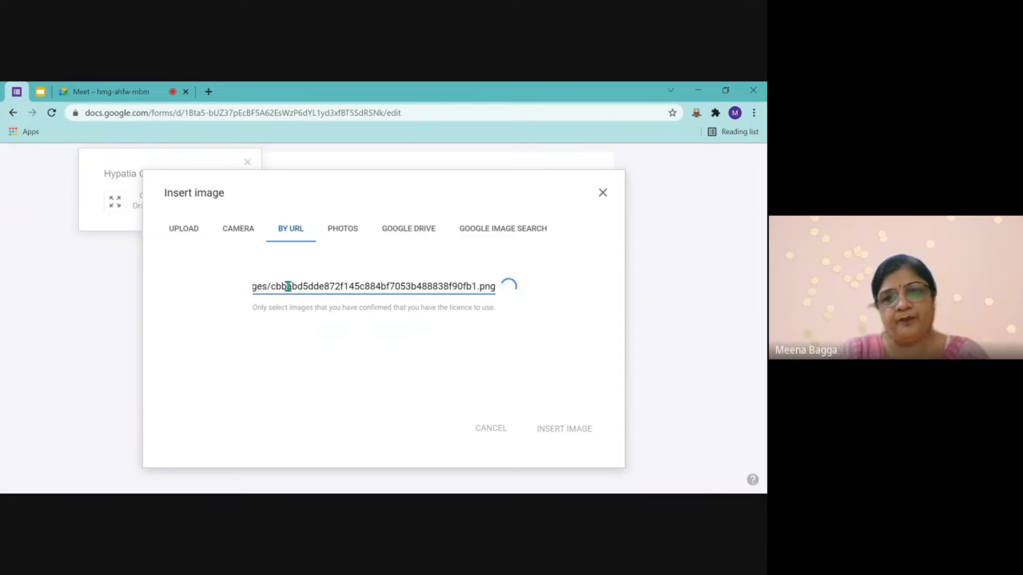
{"action": "left_click", "coordinate": [556, 426]}
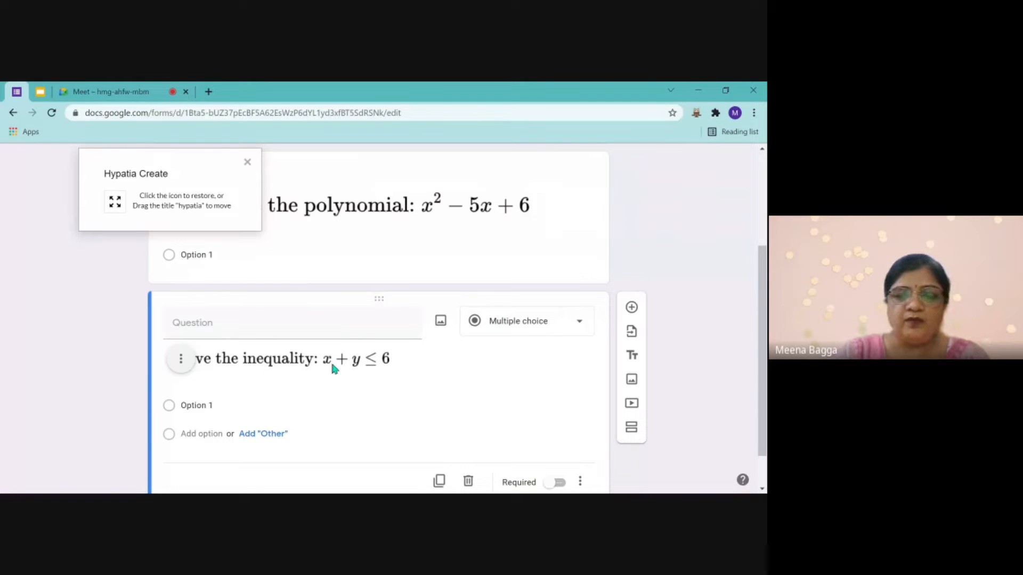
{"action": "scroll", "coordinate": [353, 339], "scroll_direction": "down", "scroll_amount": 1}
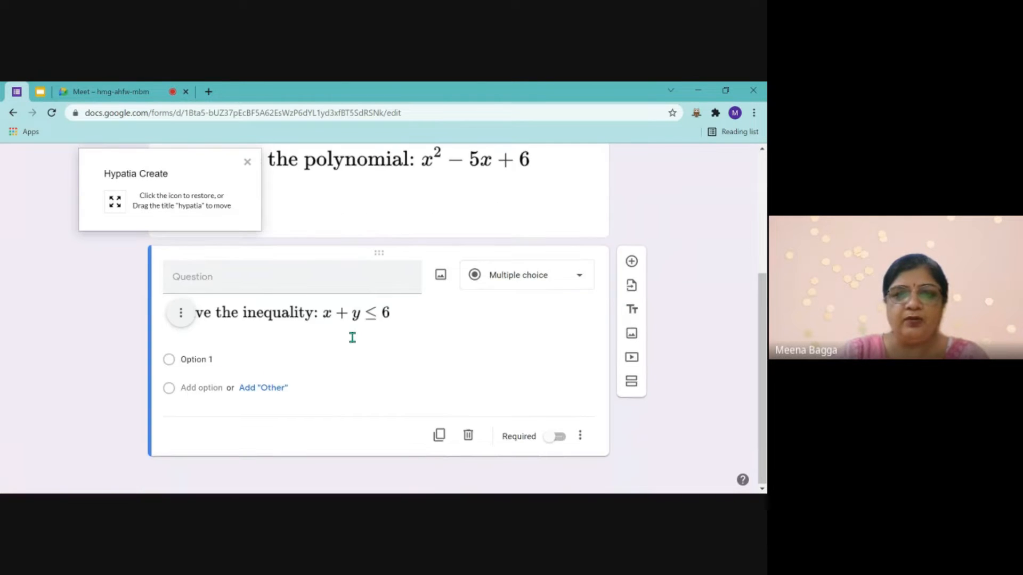
{"action": "scroll", "coordinate": [352, 339], "scroll_direction": "up", "scroll_amount": 1}
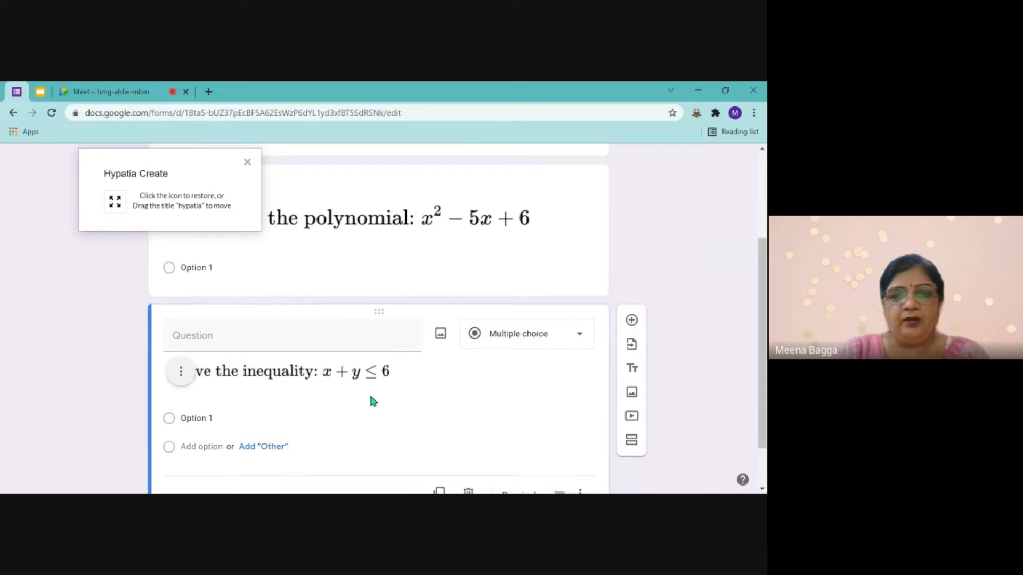
Check the matrix inverse question on the "Inserting Mathematics" slide and return to the form
{"action": "scroll", "coordinate": [370, 402], "scroll_direction": "down", "scroll_amount": 1}
{"action": "left_click", "coordinate": [40, 92]}
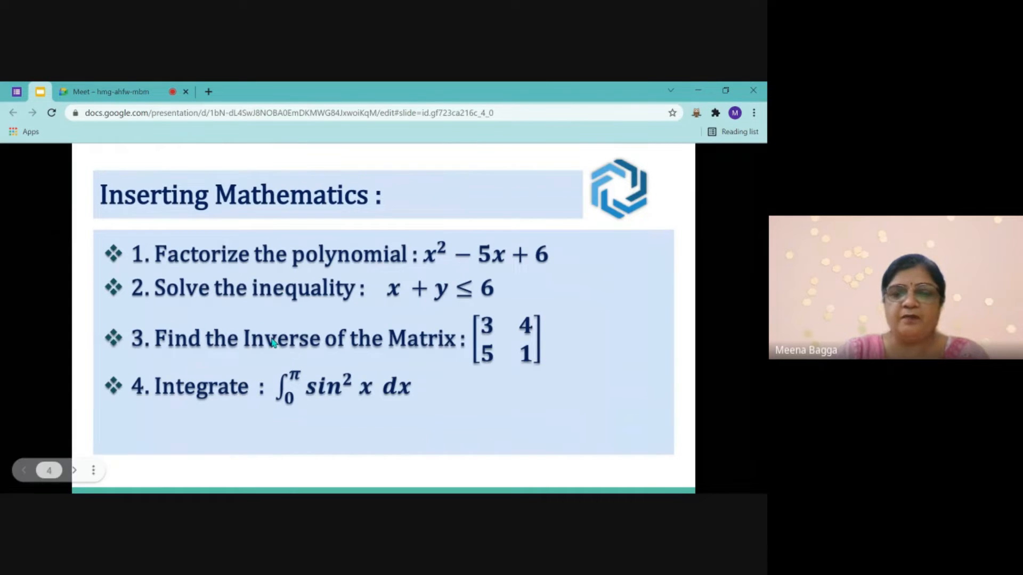
{"action": "left_click", "coordinate": [17, 93]}
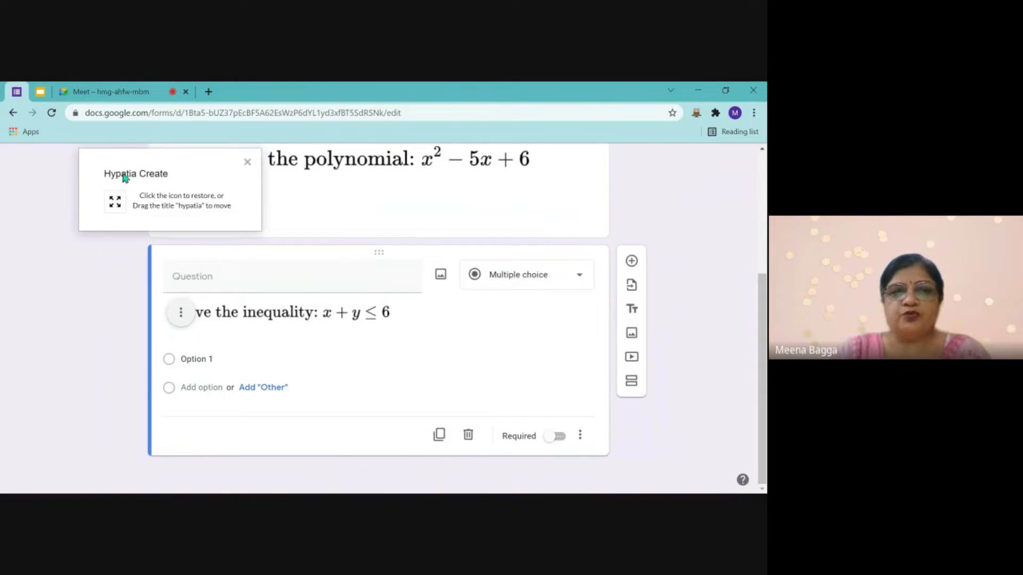
Restore the collapsed math editor, enter "Find the inverse of:" in text mode and switch back to math mode
{"action": "left_click", "coordinate": [115, 203]}
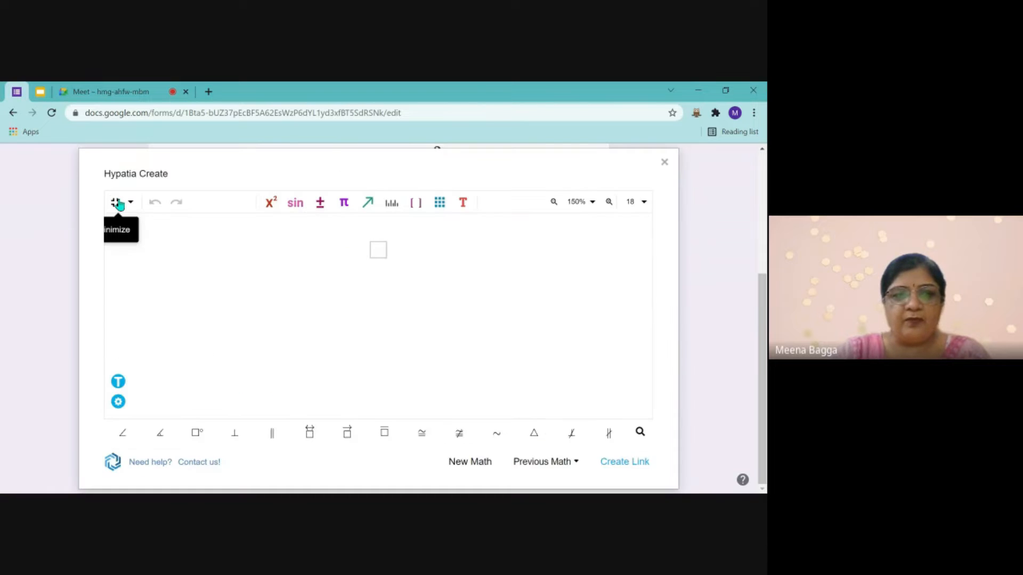
{"action": "left_click", "coordinate": [119, 383]}
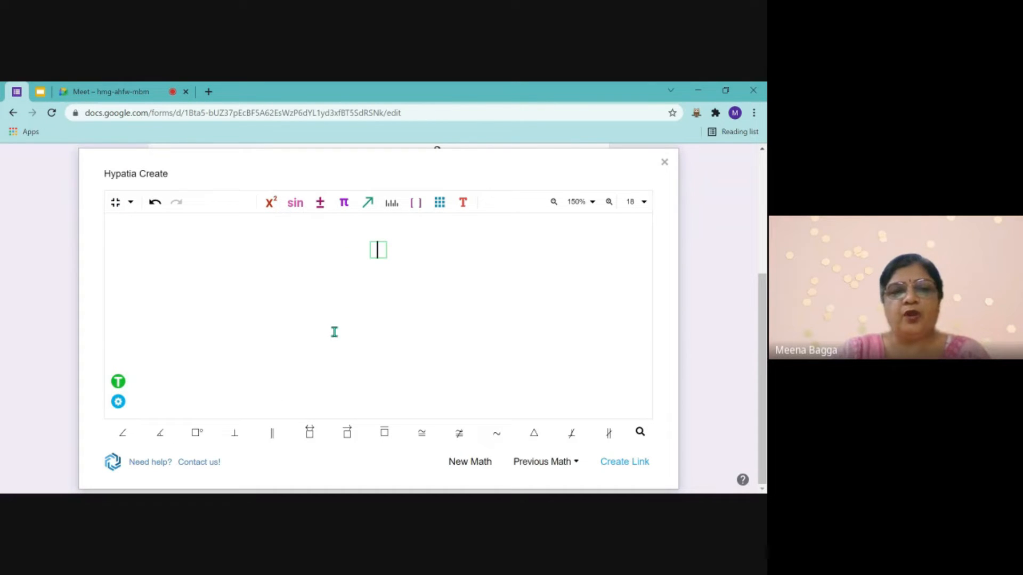
{"action": "type", "text": "Find "}
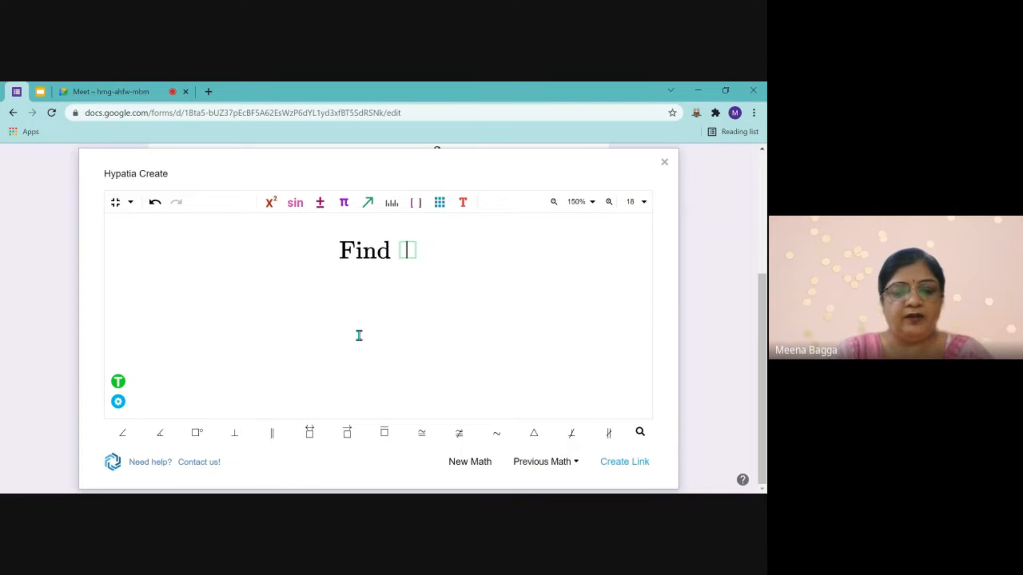
{"action": "type", "text": "the inve"}
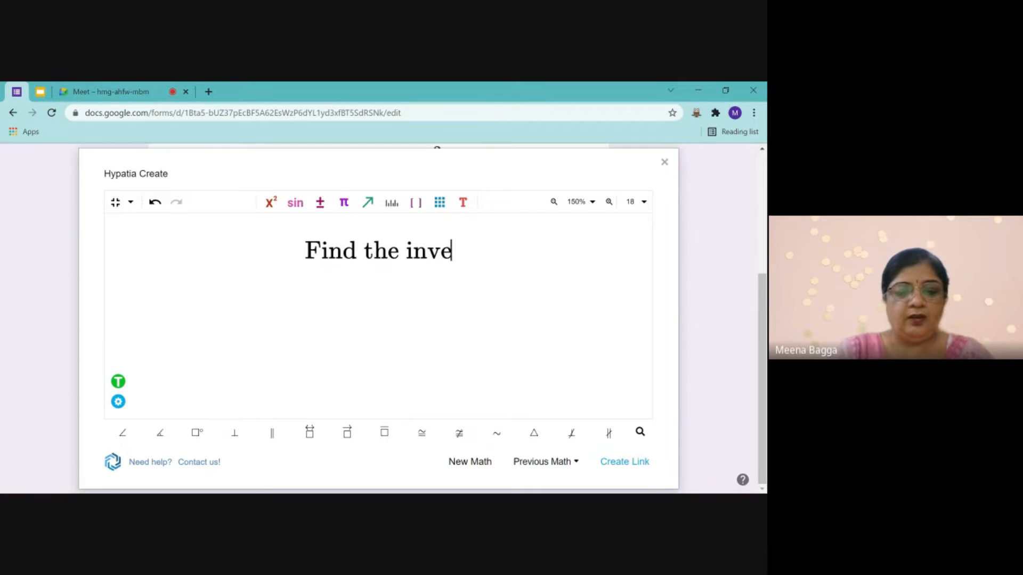
{"action": "type", "text": "rse of"}
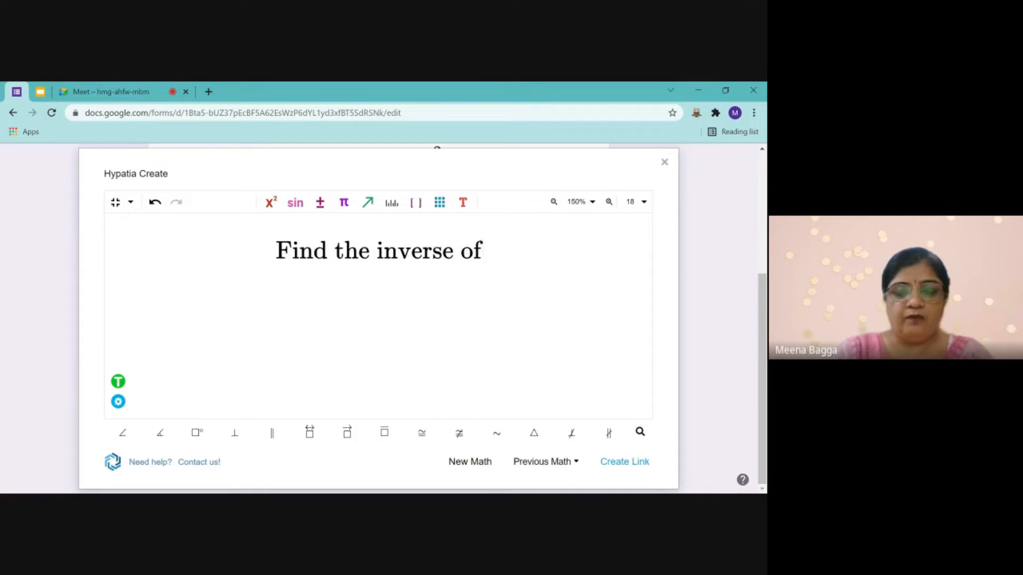
{"action": "type", "text": ":"}
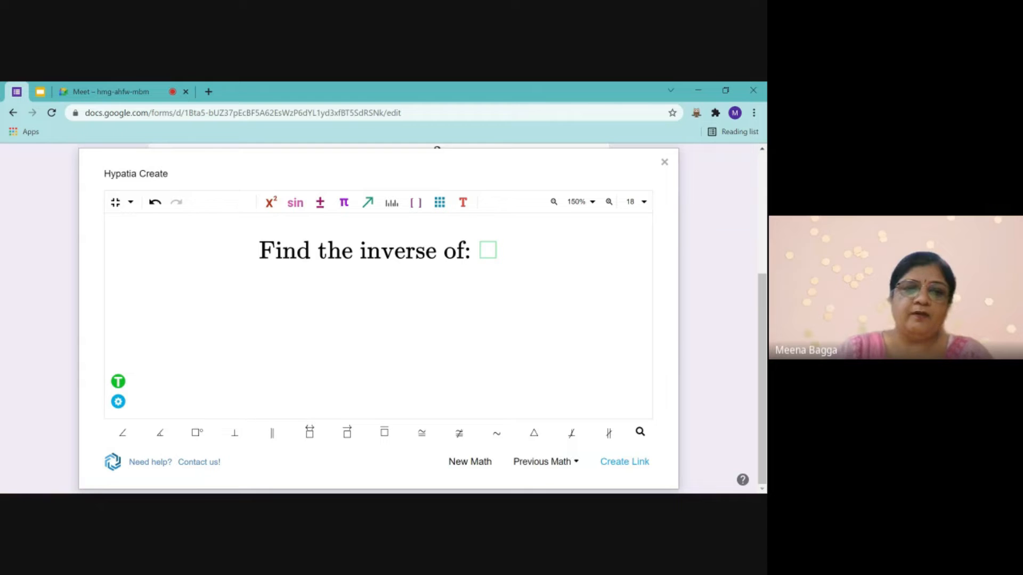
{"action": "left_click", "coordinate": [118, 381]}
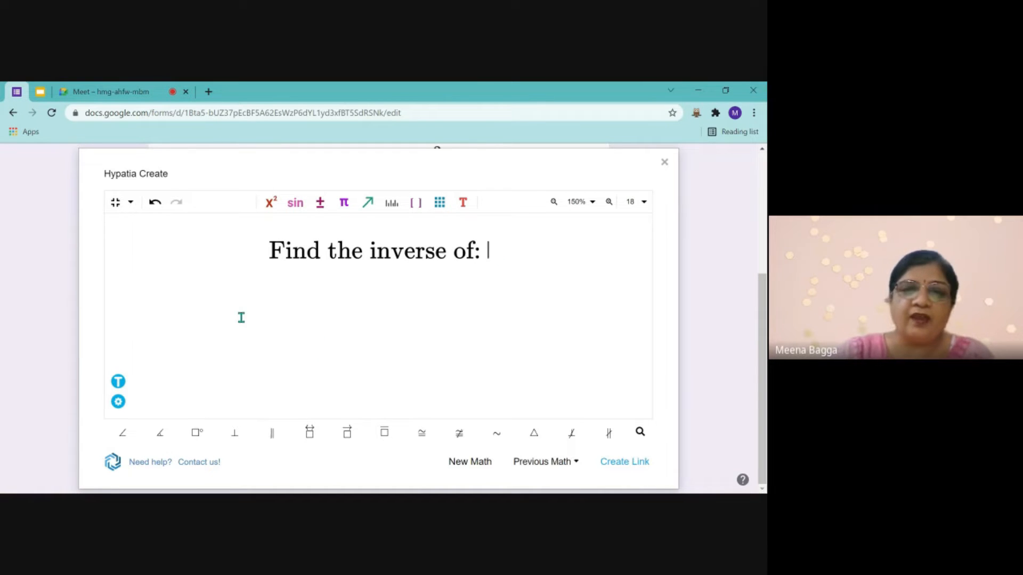
Look through the math editor's symbol categories, including the function templates and the arrows, number sets and accents
{"action": "left_click", "coordinate": [270, 203]}
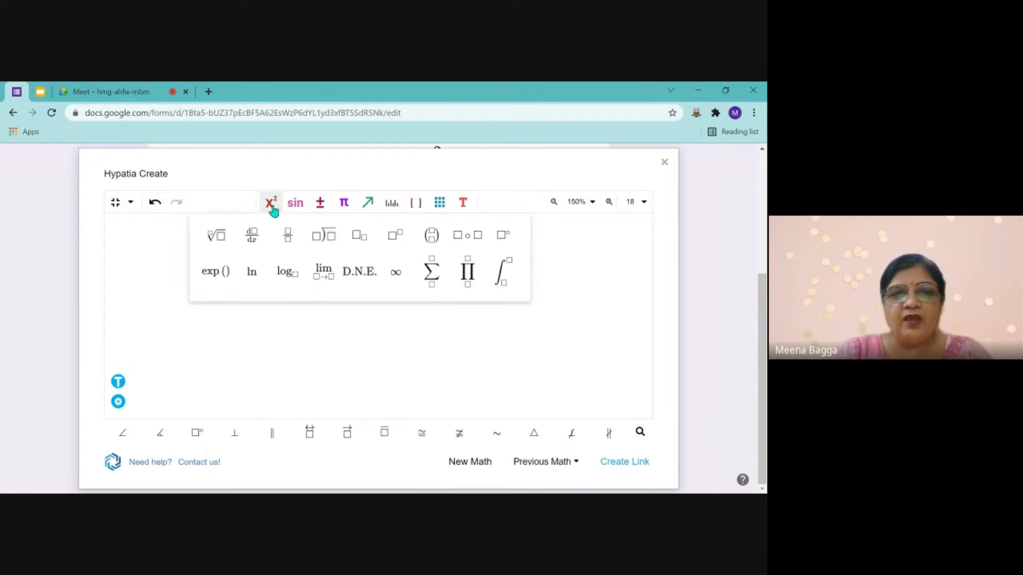
{"action": "left_click", "coordinate": [294, 203]}
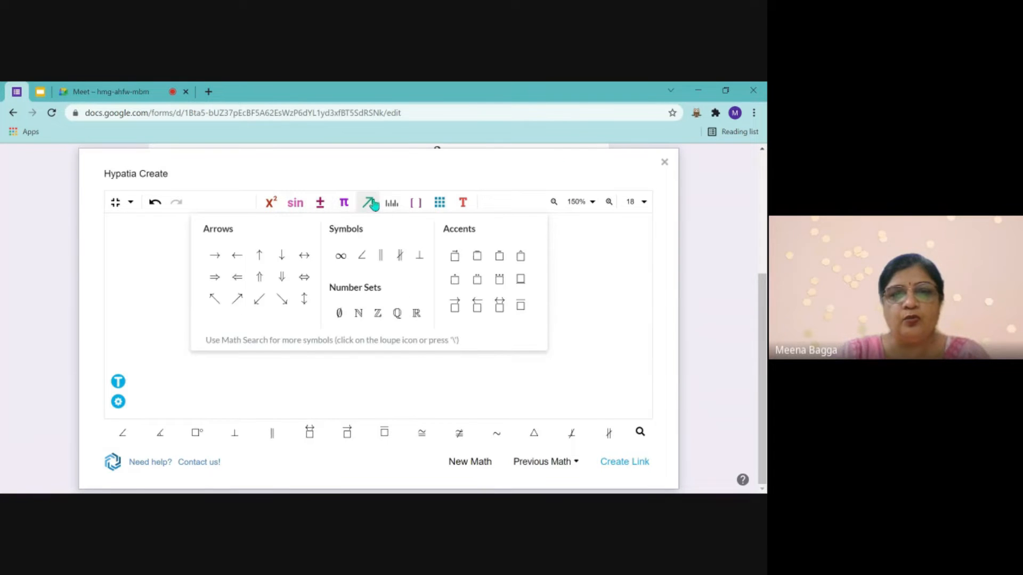
{"action": "mouse_move", "coordinate": [390, 208]}
{"action": "left_click", "coordinate": [597, 251]}
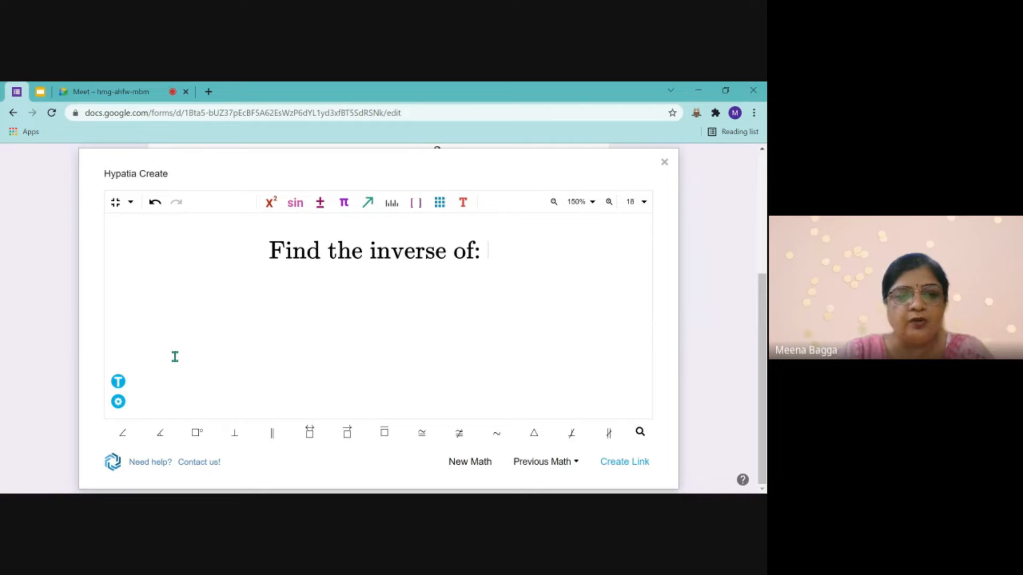
Try hiding the math editor's toolbox of symbols and showing it again
{"action": "left_click", "coordinate": [120, 403]}
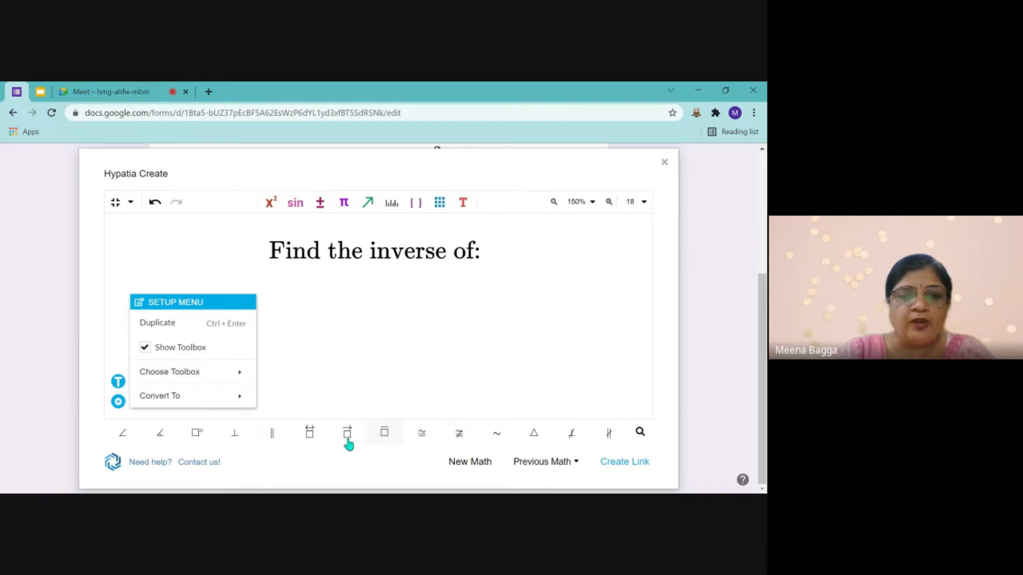
{"action": "left_click", "coordinate": [145, 349]}
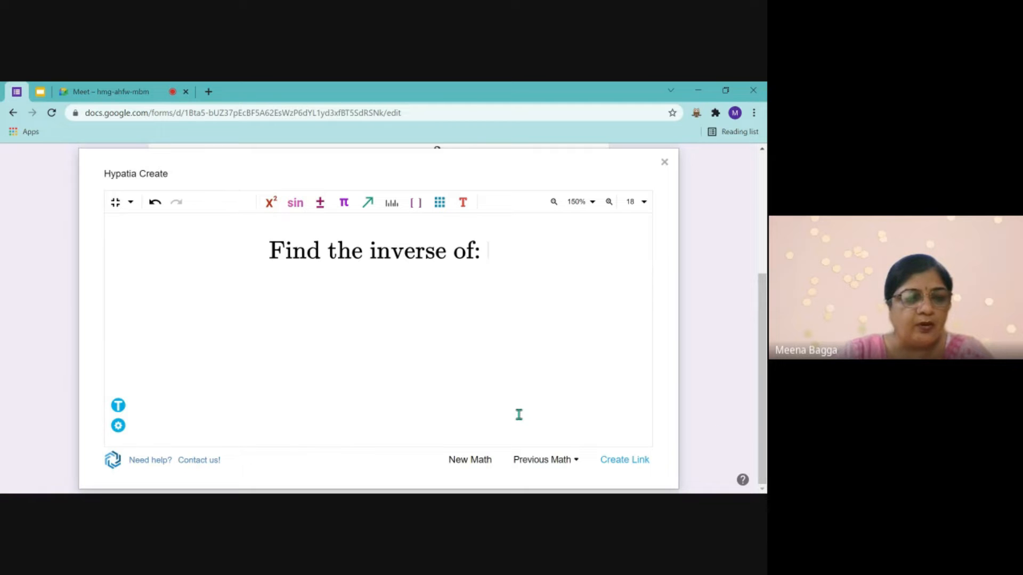
{"action": "left_click", "coordinate": [118, 428]}
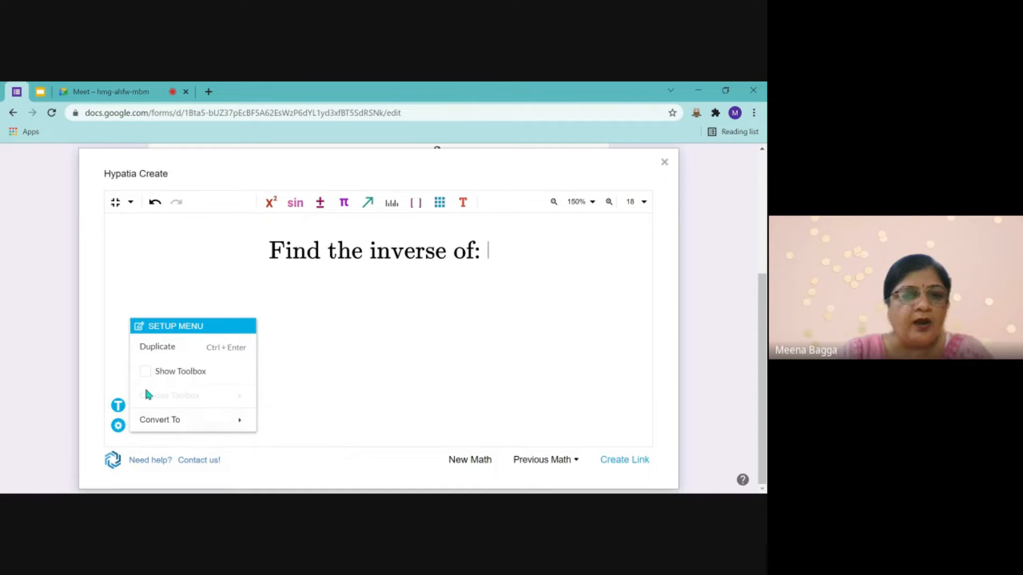
{"action": "left_click", "coordinate": [147, 371]}
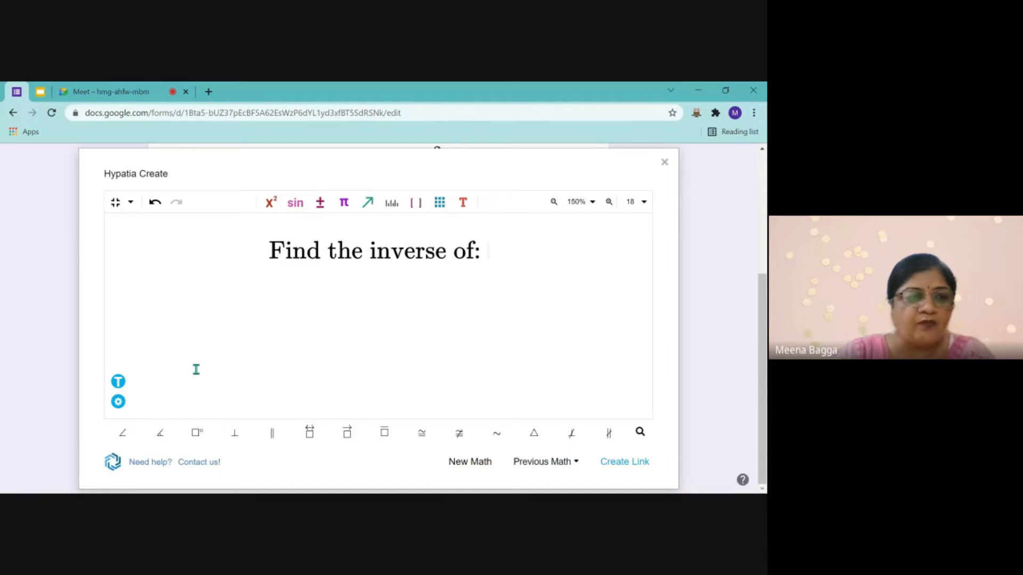
Switch the math editor's toolbox to the Algebra set
{"action": "left_click", "coordinate": [118, 404]}
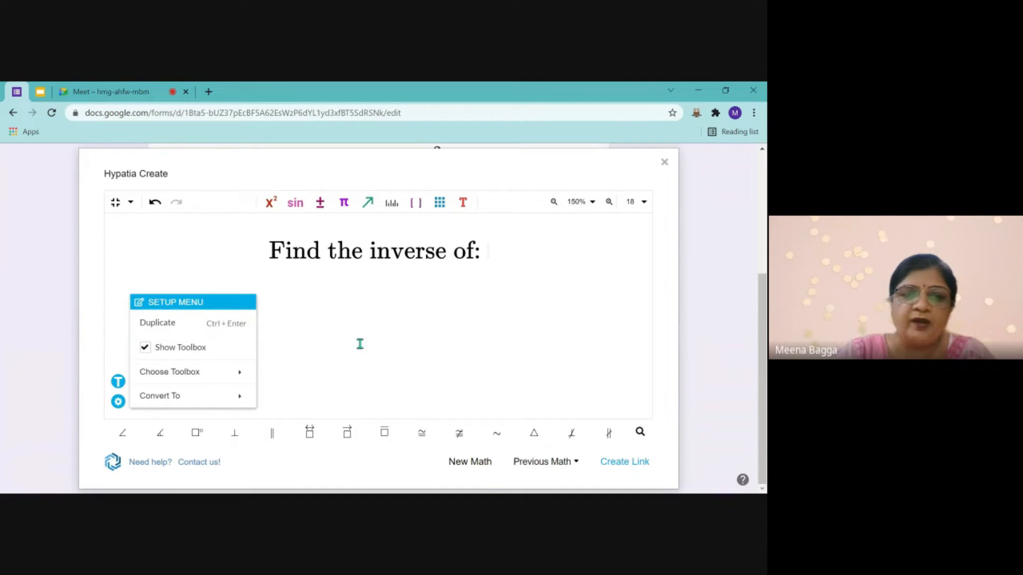
{"action": "mouse_move", "coordinate": [202, 375]}
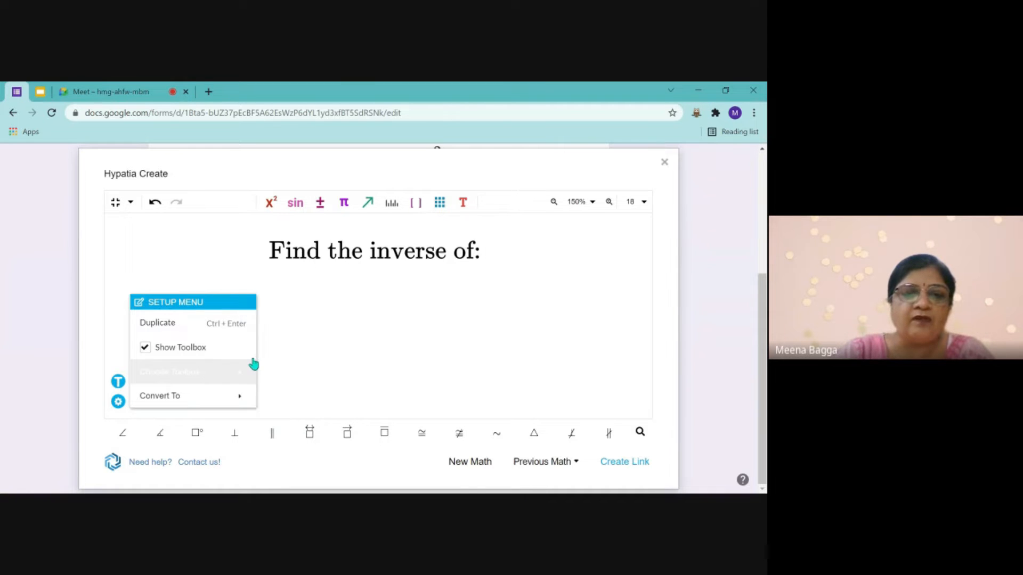
{"action": "mouse_move", "coordinate": [254, 373]}
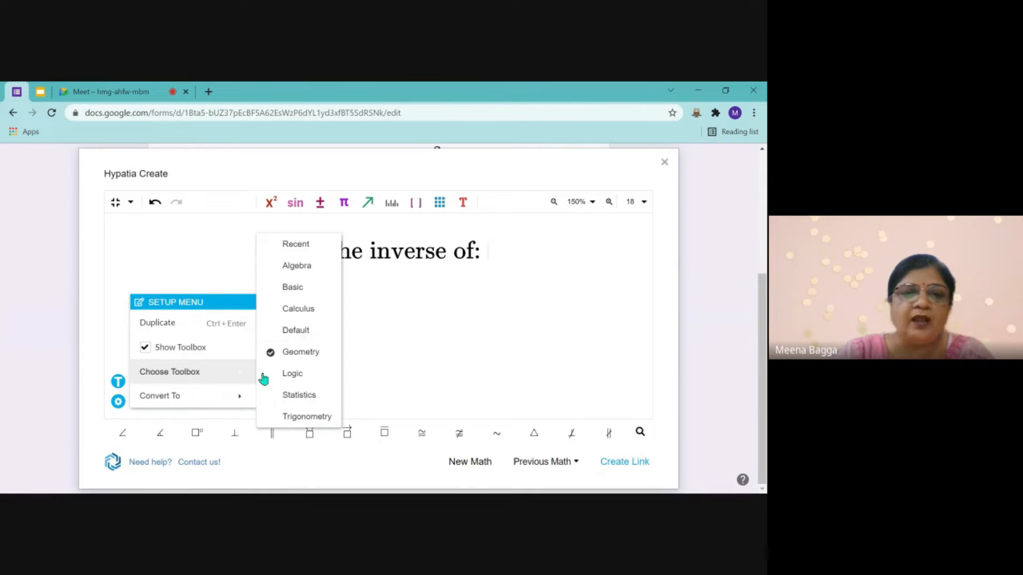
{"action": "left_click", "coordinate": [317, 269]}
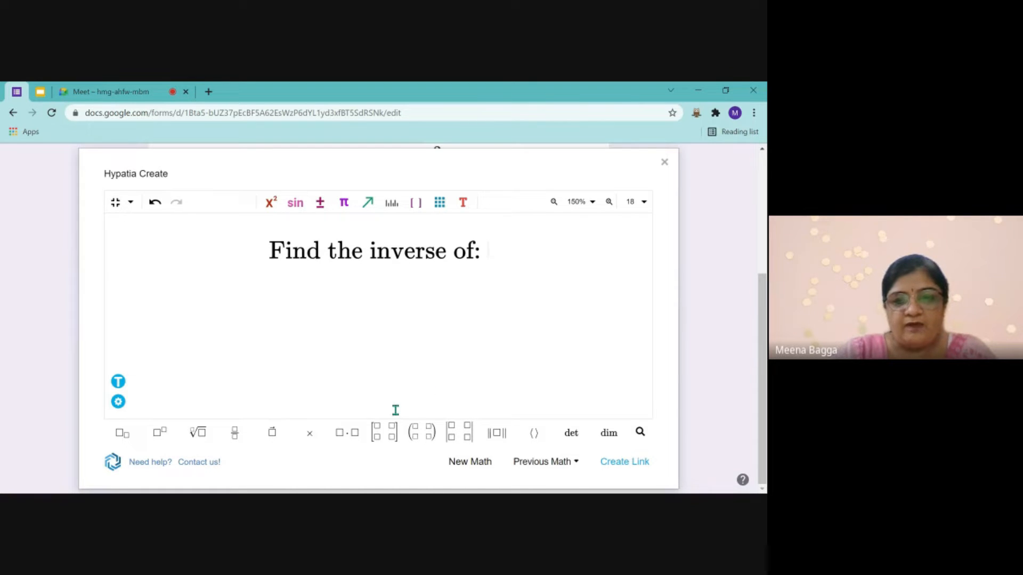
Insert a square-bracketed matrix with 2 rows and 2 columns after the text "Find the inverse of:"
{"action": "left_click", "coordinate": [388, 435]}
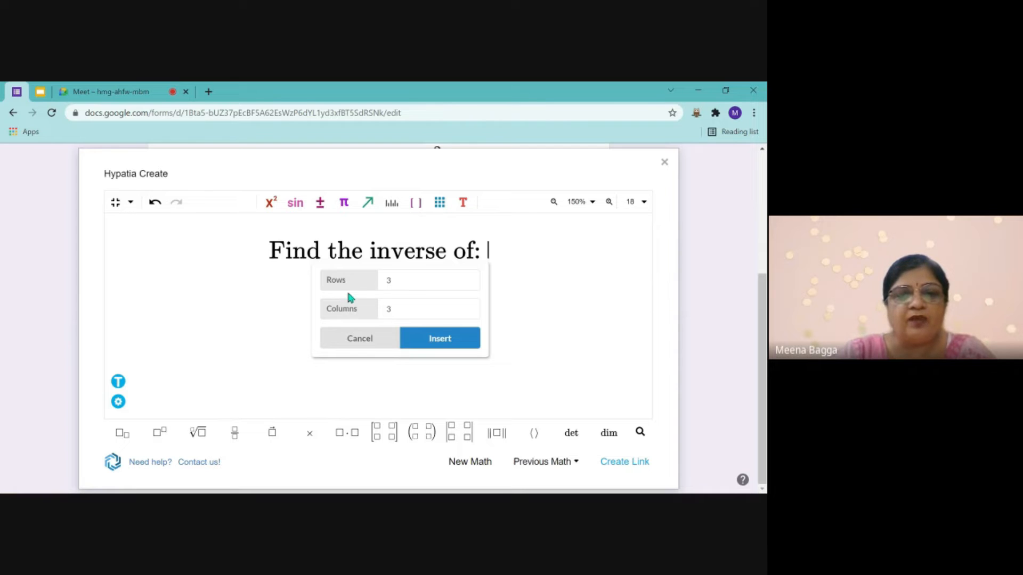
{"action": "left_click", "coordinate": [399, 281]}
{"action": "key", "text": "BackSpace"}
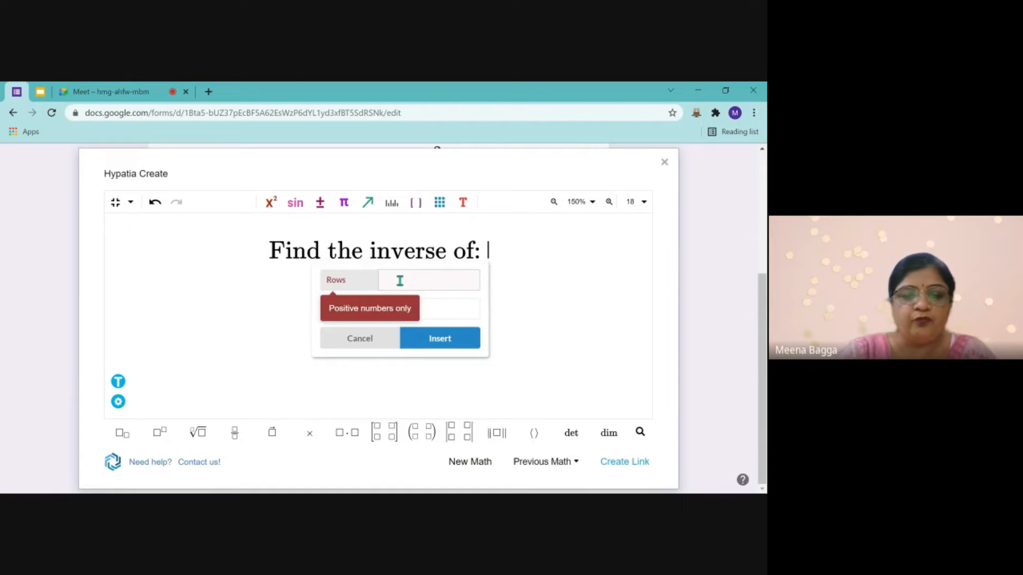
{"action": "type", "text": "2"}
{"action": "left_click", "coordinate": [405, 312]}
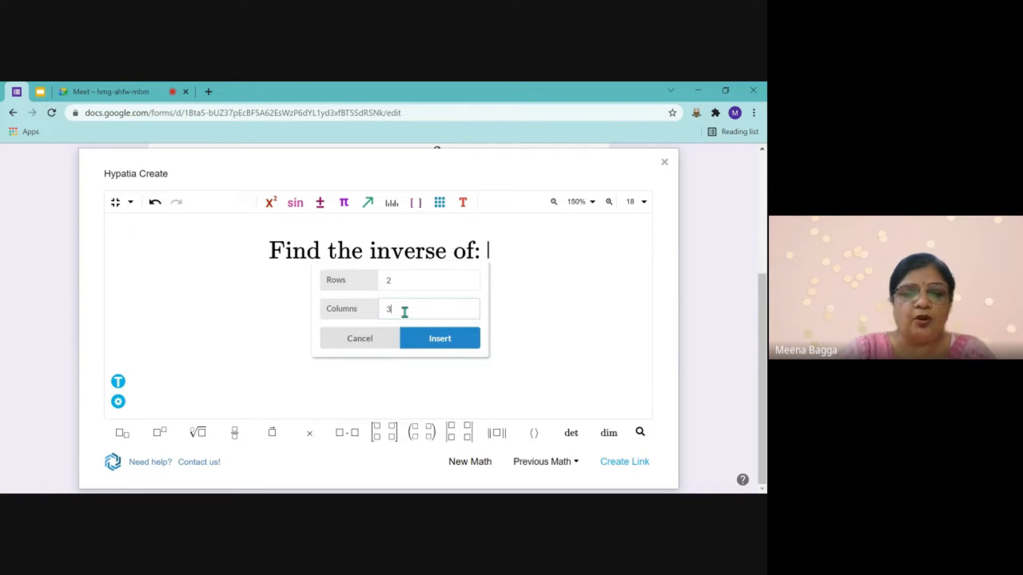
{"action": "type", "text": "2"}
{"action": "left_click", "coordinate": [449, 339]}
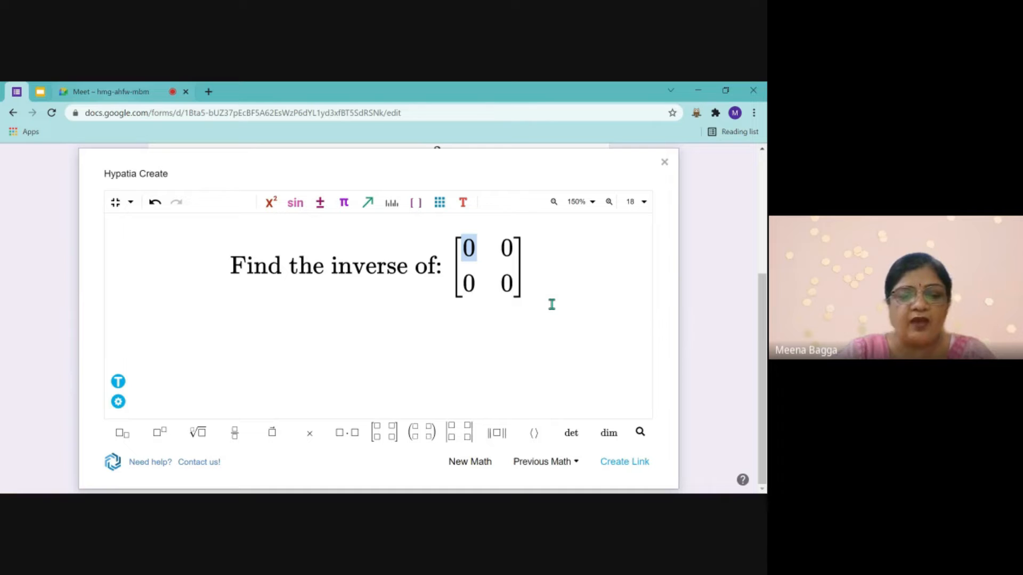
Fill the matrix with 2 and 3 in the first row and 5 and 4 in the second, and create the expression's link
{"action": "type", "text": "2"}
{"action": "key", "text": "Tab"}
{"action": "type", "text": "3"}
{"action": "key", "text": "Delete"}
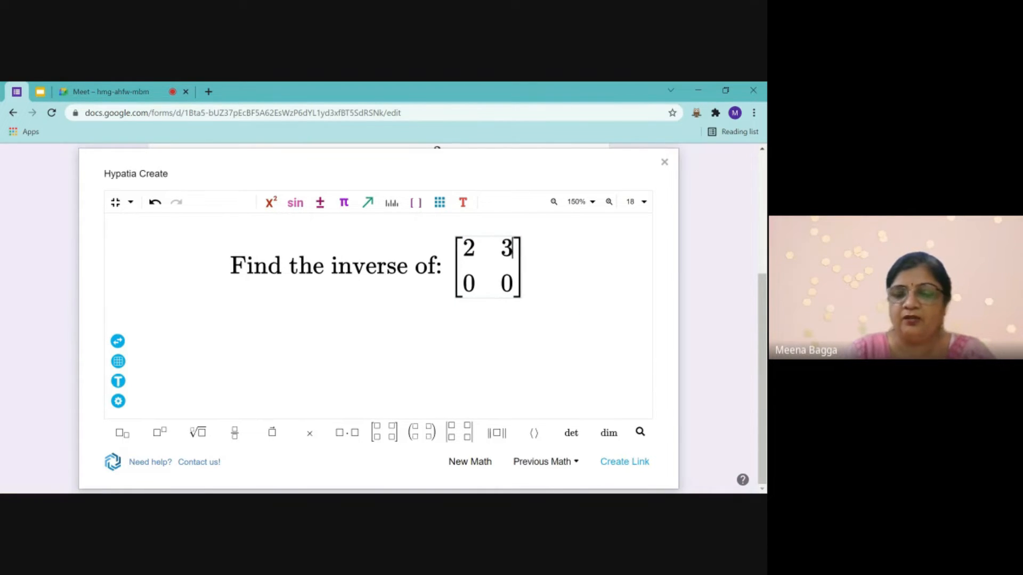
{"action": "key", "text": "Down"}
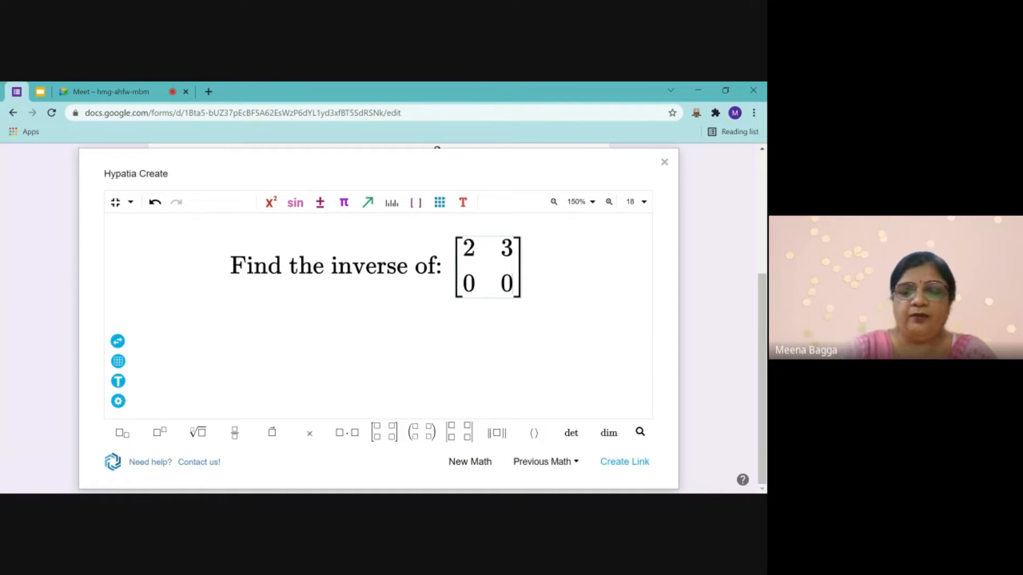
{"action": "key", "text": "BackSpace"}
{"action": "type", "text": "4"}
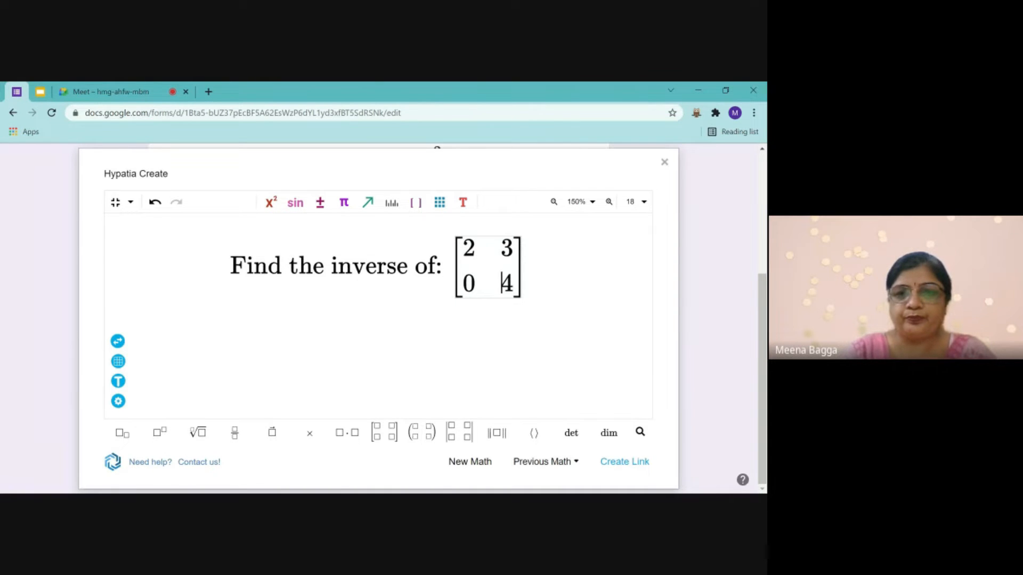
{"action": "key", "text": "Left"}
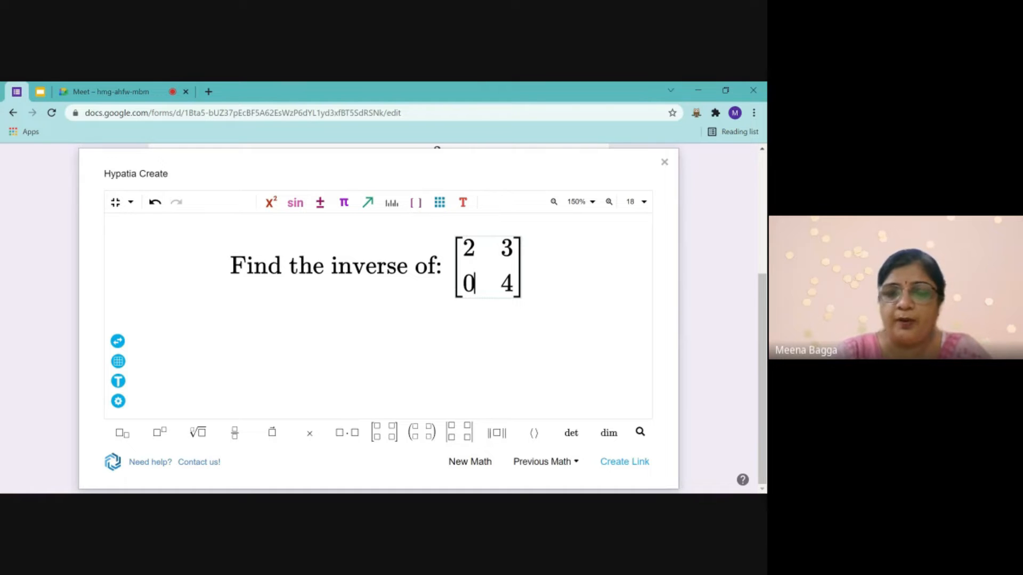
{"action": "key", "text": "BackSpace"}
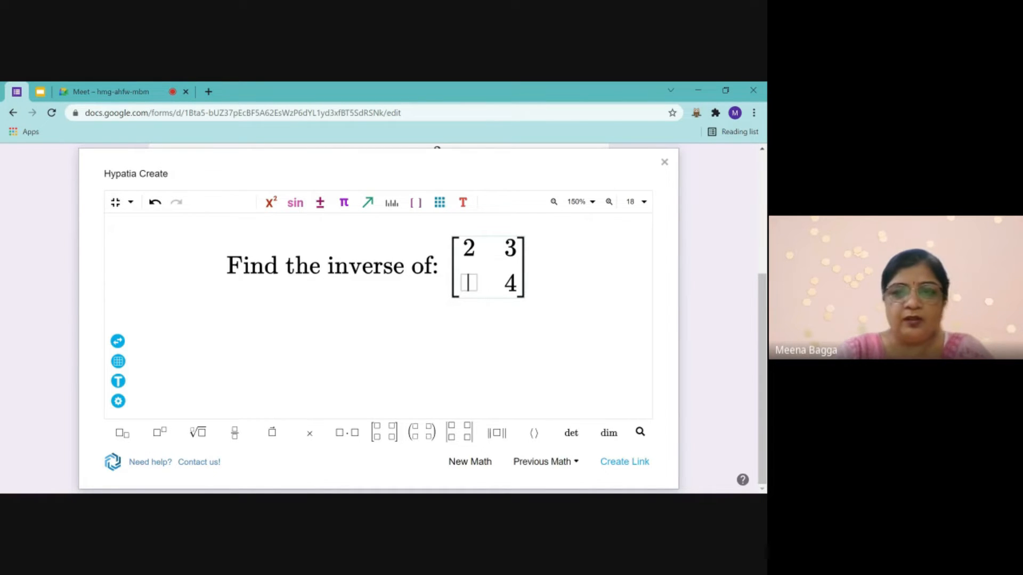
{"action": "type", "text": "5"}
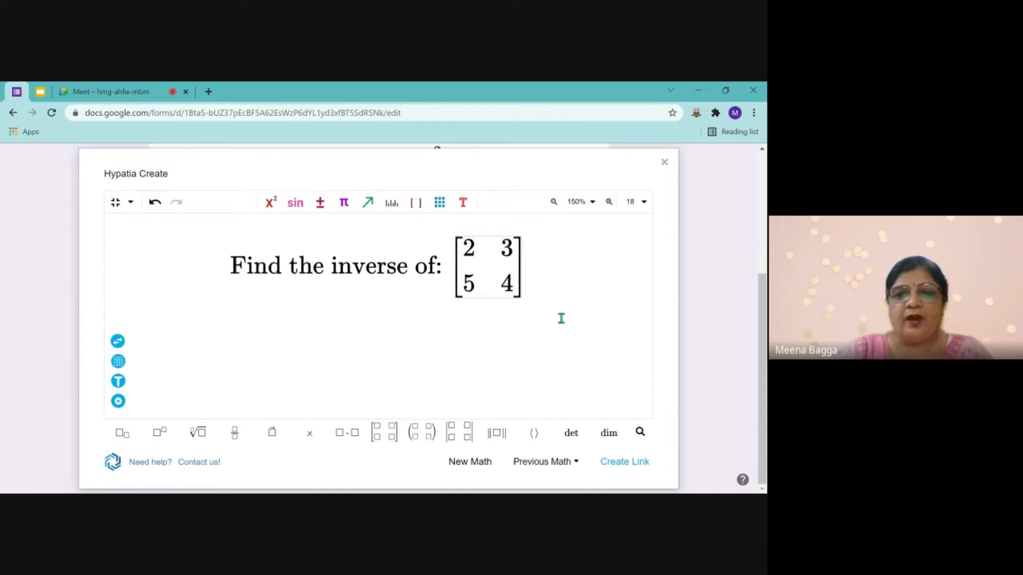
{"action": "left_click", "coordinate": [616, 459]}
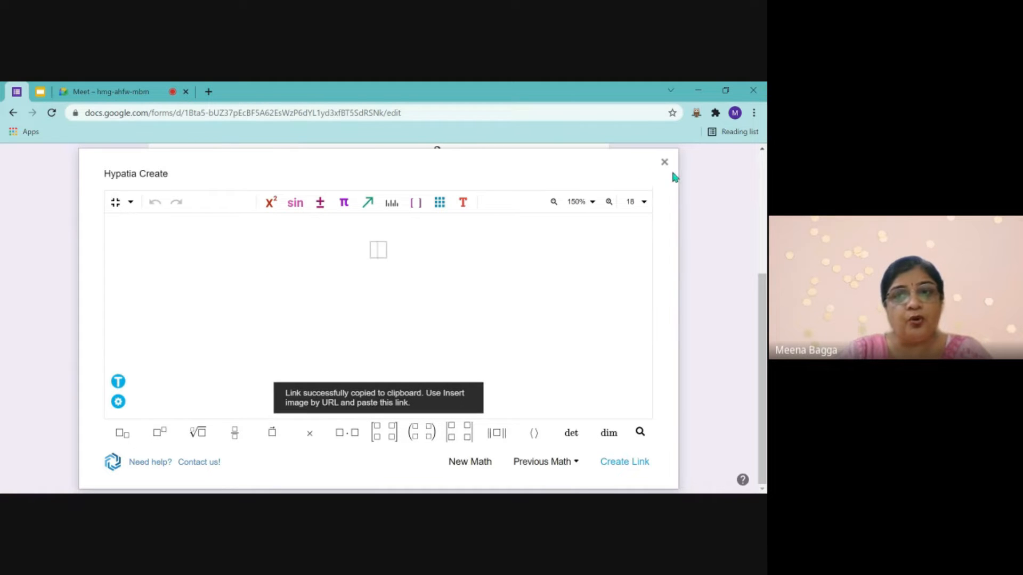
Minimize the math editor, add a new question below the inequality question, and insert the matrix inverse image by URL from the copied link
{"action": "left_click", "coordinate": [116, 207]}
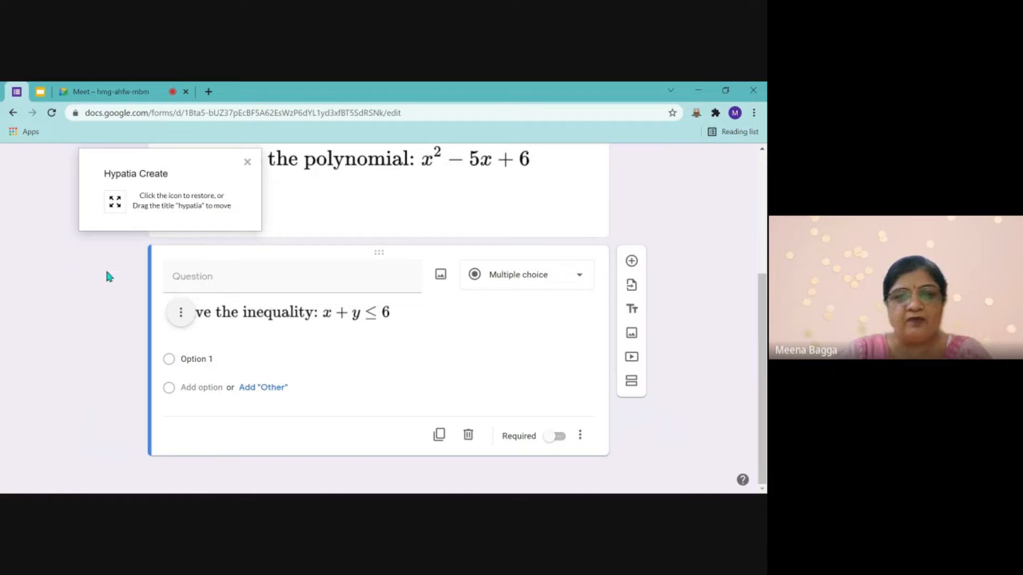
{"action": "left_click", "coordinate": [631, 261]}
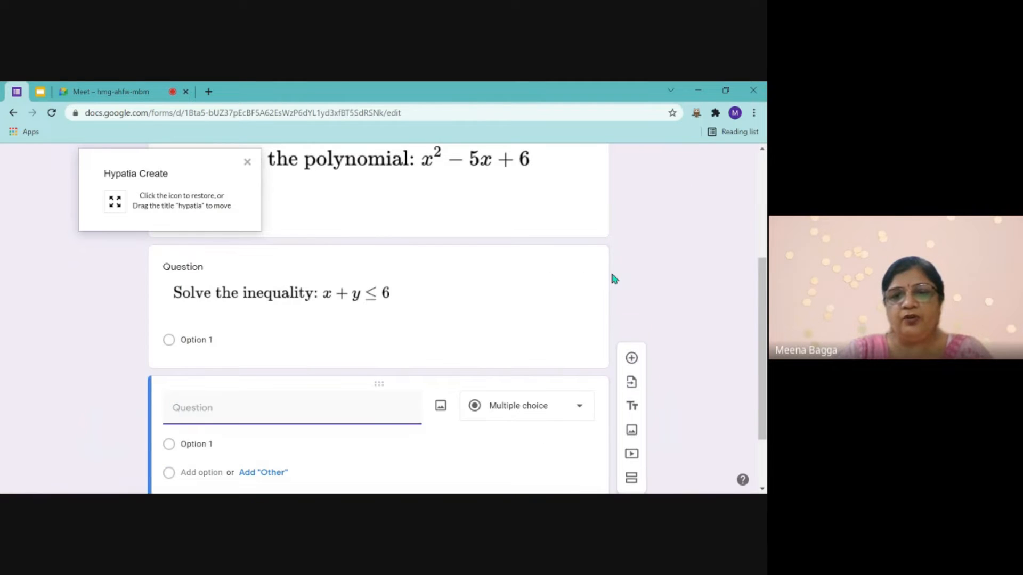
{"action": "left_click", "coordinate": [441, 321]}
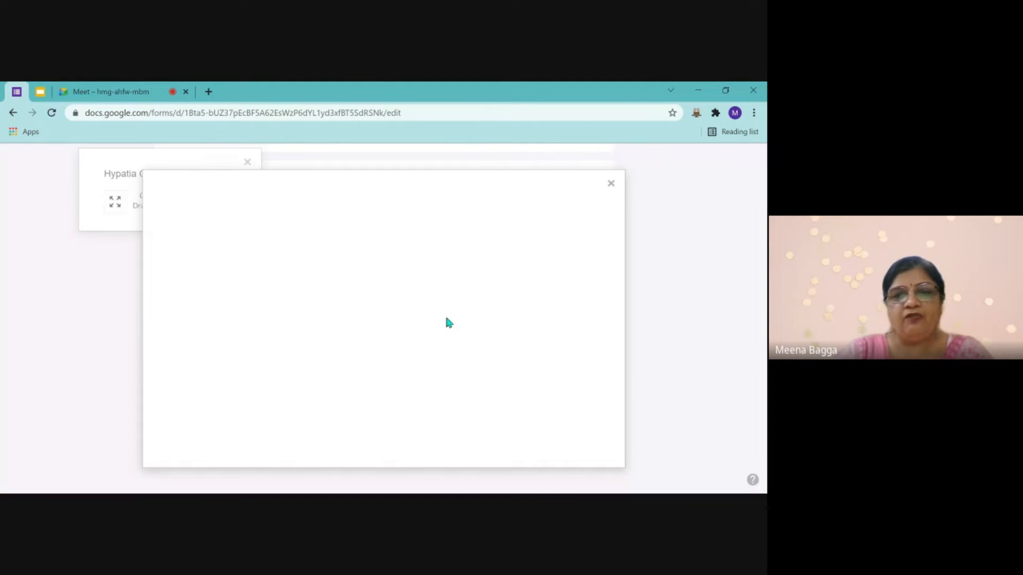
{"action": "left_click", "coordinate": [296, 228]}
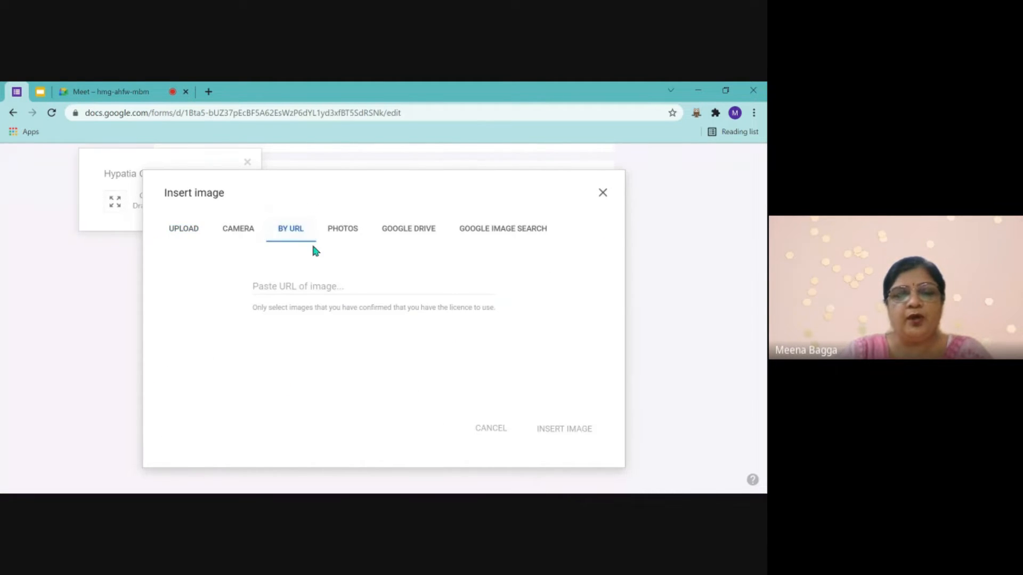
{"action": "left_click", "coordinate": [302, 284]}
{"action": "key", "text": "ctrl+v"}
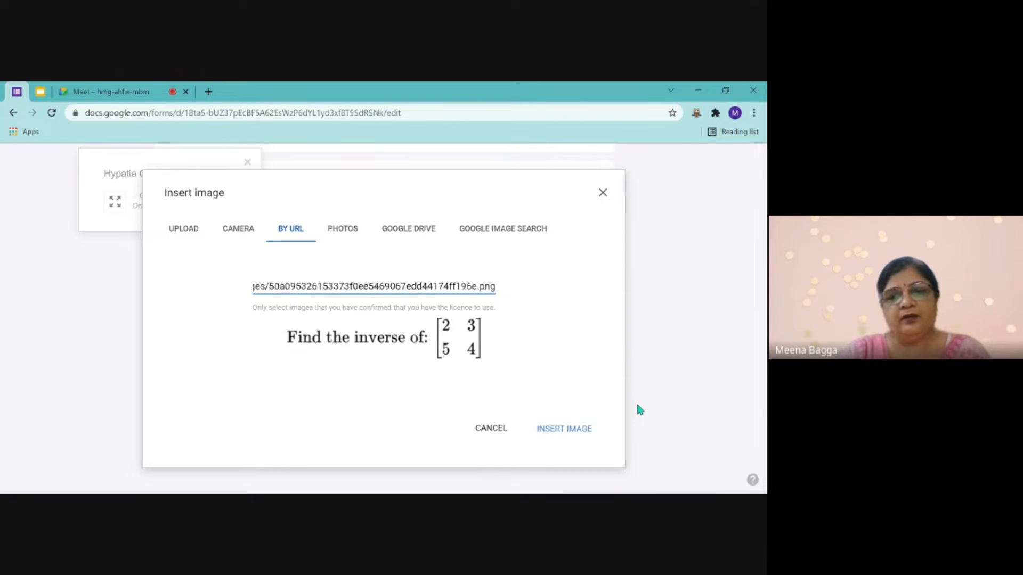
{"action": "left_click", "coordinate": [571, 427]}
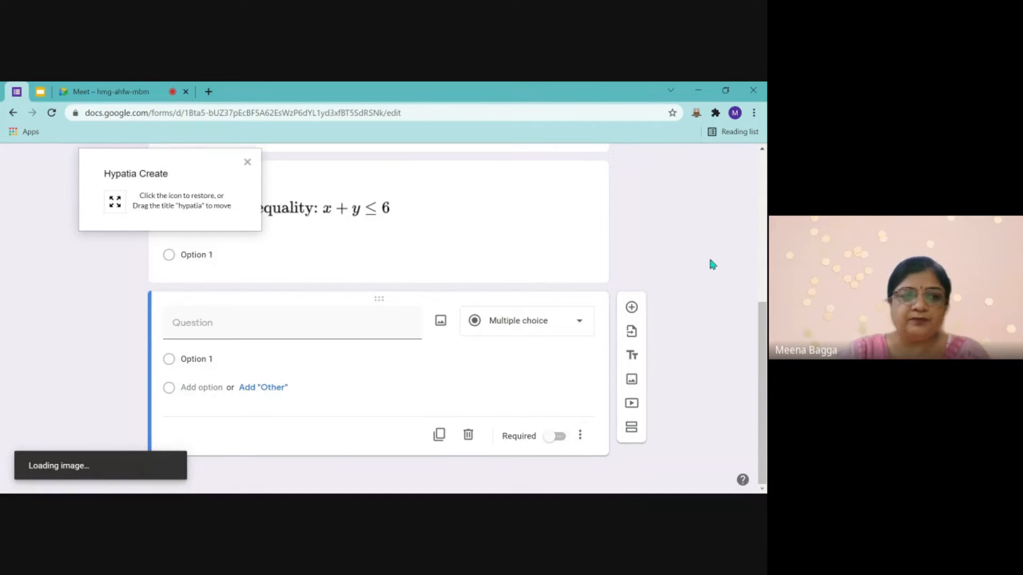
{"action": "scroll", "coordinate": [348, 311], "scroll_direction": "down", "scroll_amount": 1}
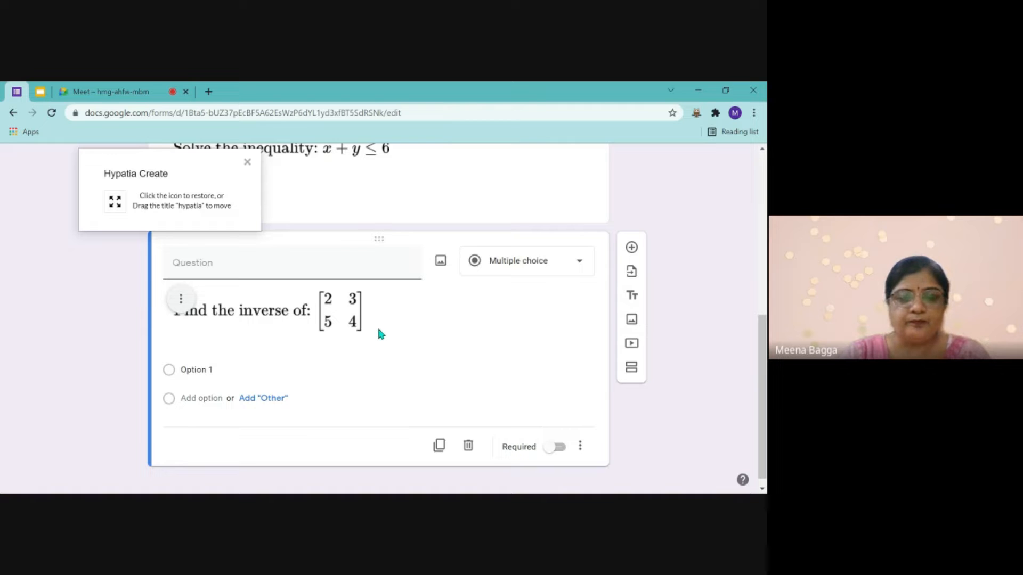
{"action": "scroll", "coordinate": [380, 332], "scroll_direction": "up", "scroll_amount": 1}
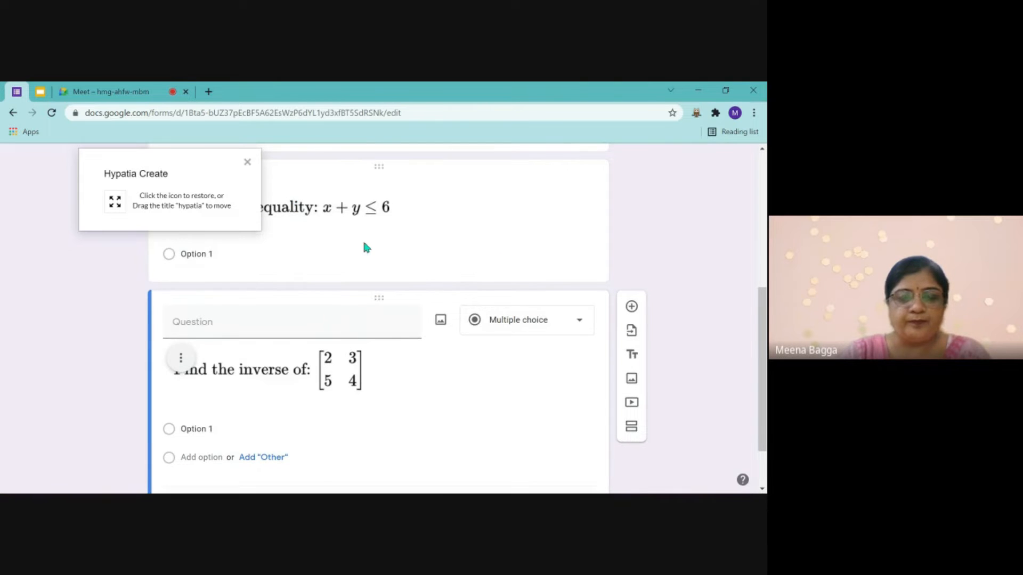
{"action": "scroll", "coordinate": [365, 246], "scroll_direction": "down", "scroll_amount": 1}
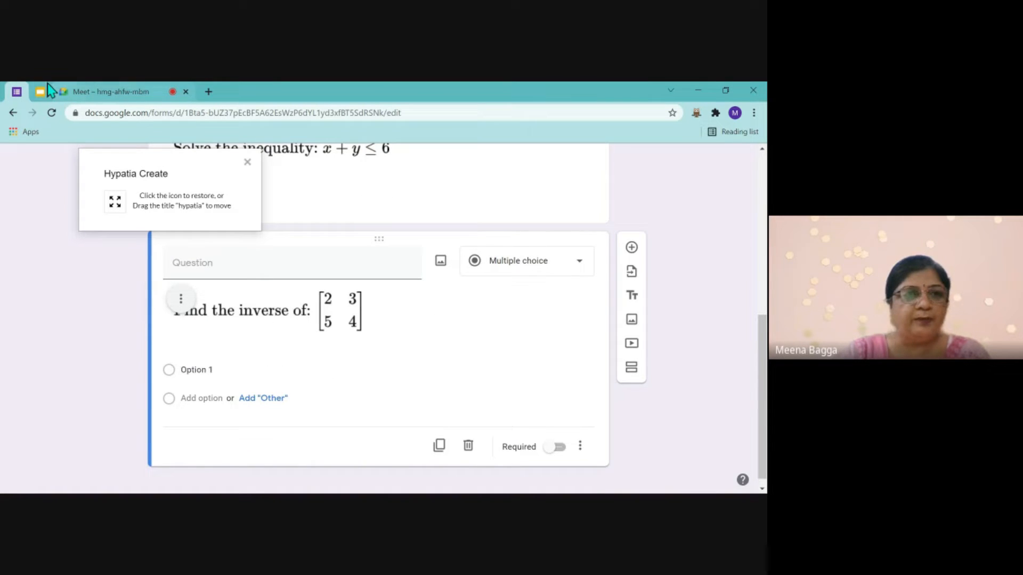
Switch to the slides to review the lists of math questions 1 to 4 and 5 to 8, and return to the form
{"action": "left_click", "coordinate": [41, 87]}
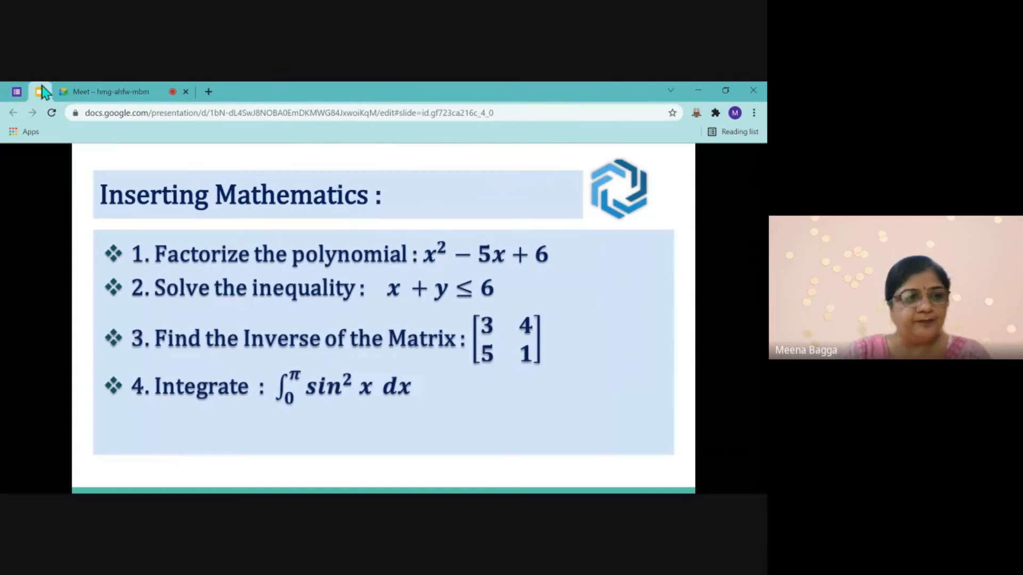
{"action": "left_click", "coordinate": [290, 250]}
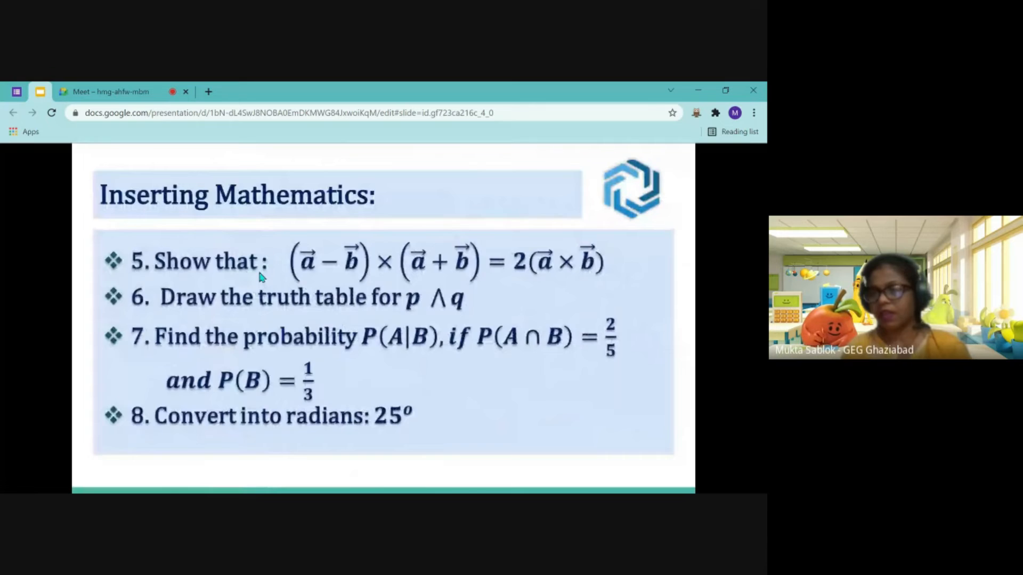
{"action": "key", "text": "Left"}
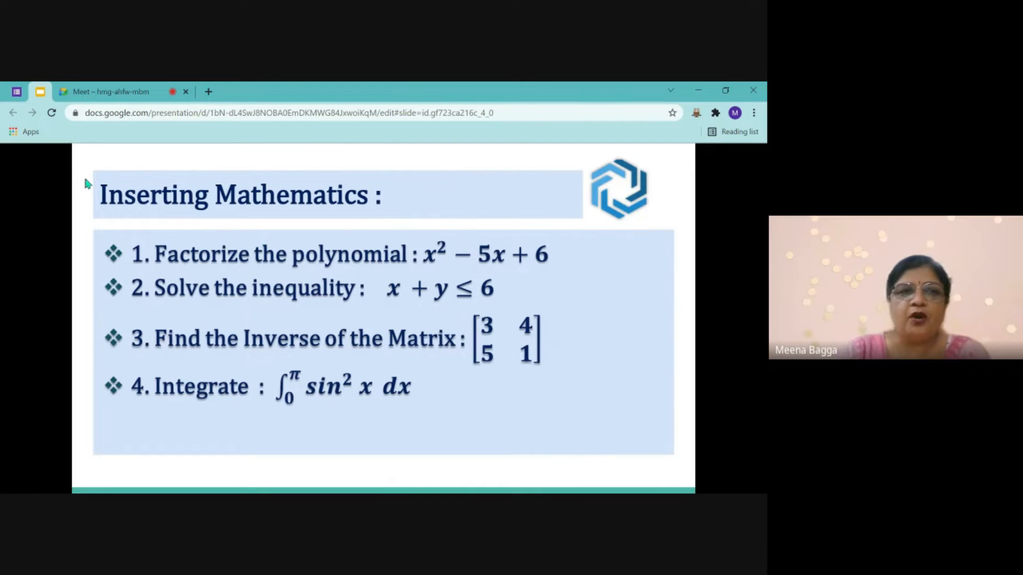
{"action": "left_click", "coordinate": [17, 95]}
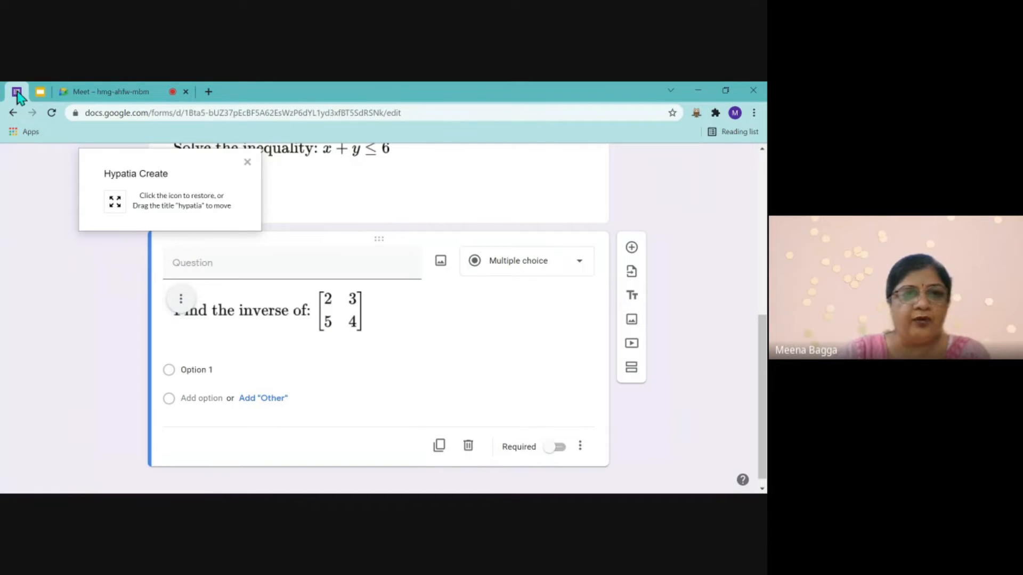
Browse the add-ons that work with Forms in the Google Workspace Marketplace, and close it
{"action": "scroll", "coordinate": [475, 184], "scroll_direction": "up", "scroll_amount": 5}
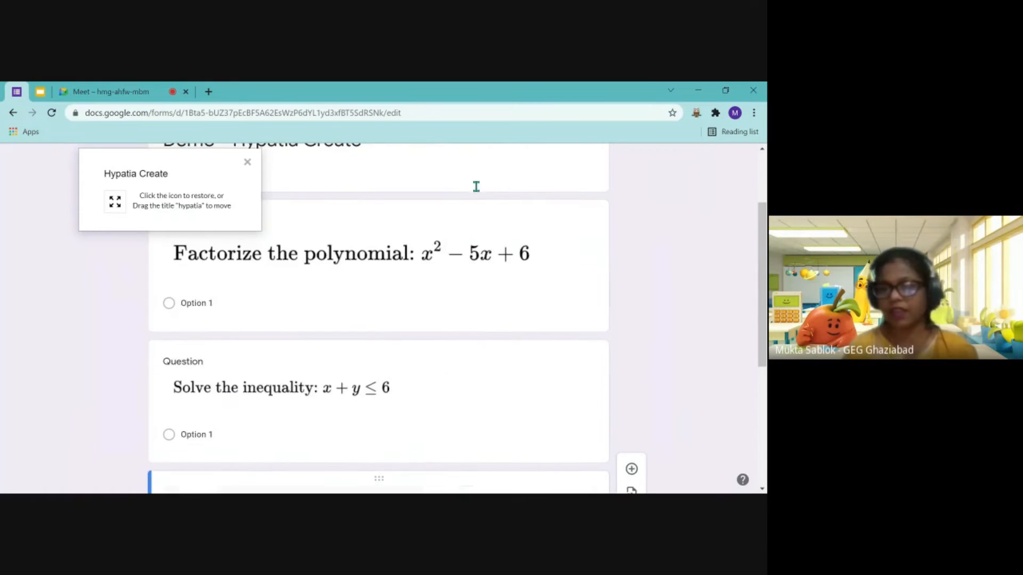
{"action": "scroll", "coordinate": [475, 185], "scroll_direction": "up", "scroll_amount": 3}
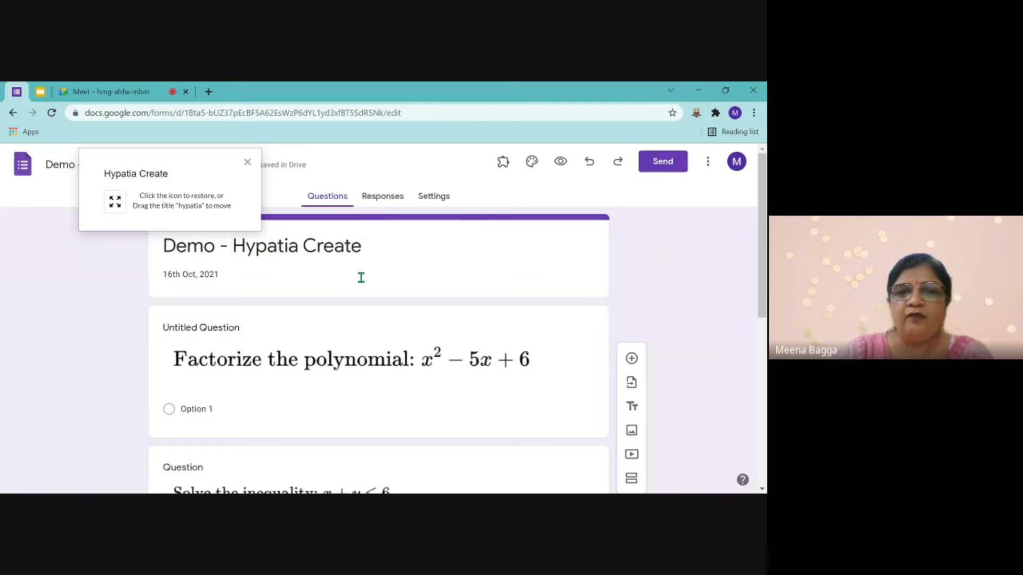
{"action": "left_click", "coordinate": [709, 169]}
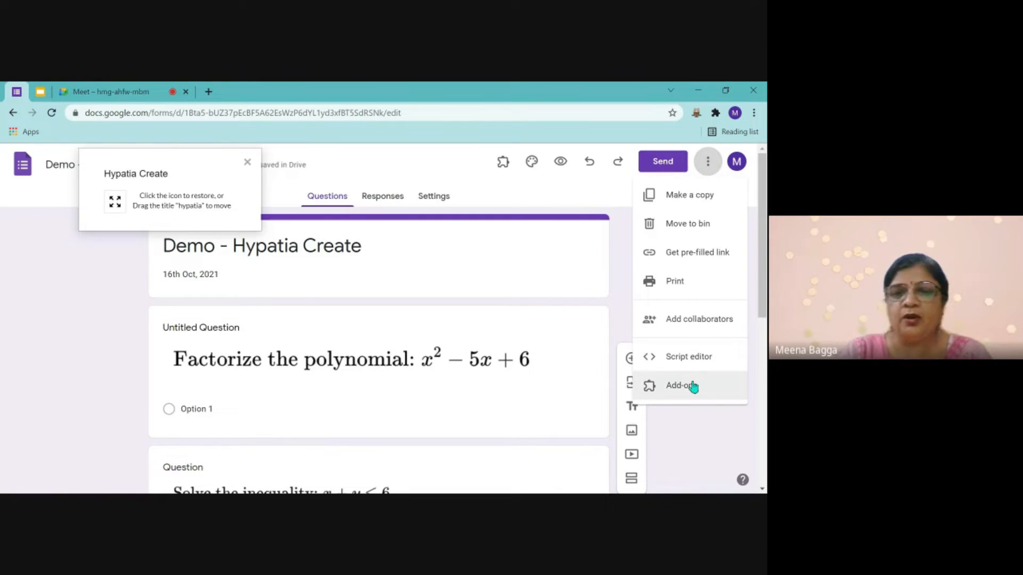
{"action": "left_click", "coordinate": [687, 386]}
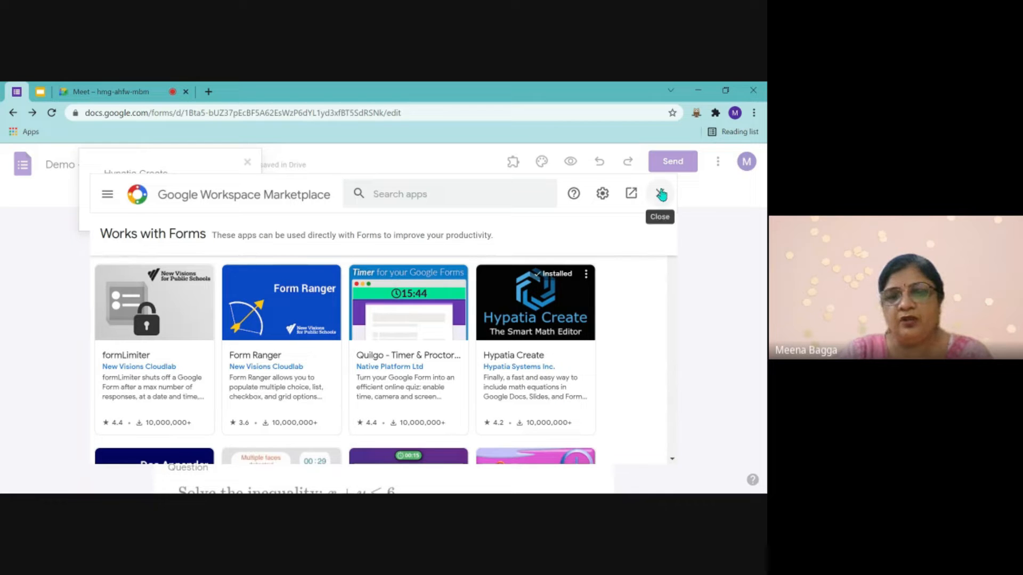
{"action": "left_click", "coordinate": [661, 194]}
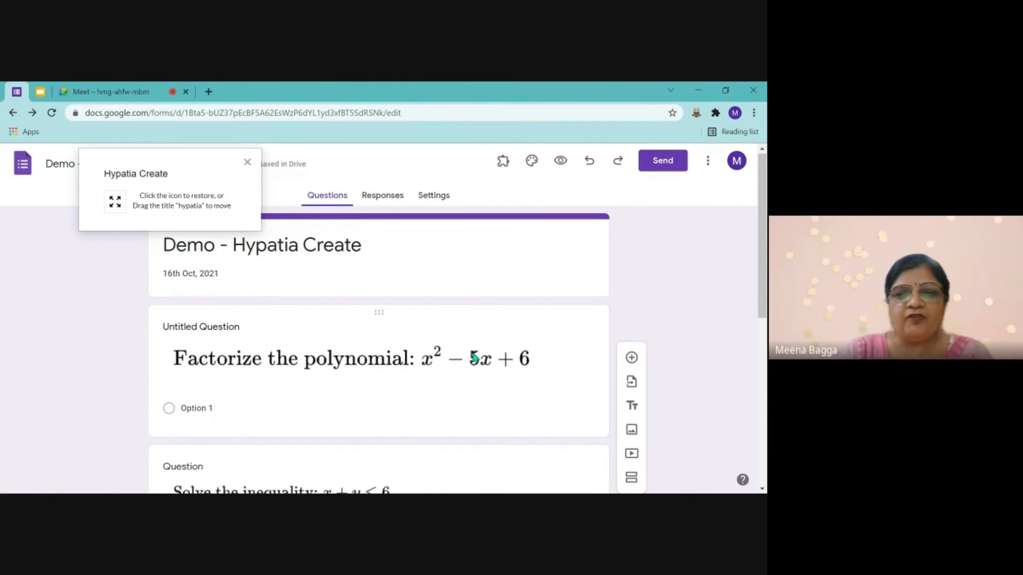
Check the integration question 4 on the slide, return to the form, and restore the minimized Hypatia Create editor
{"action": "scroll", "coordinate": [463, 349], "scroll_direction": "down", "scroll_amount": 5}
{"action": "scroll", "coordinate": [413, 337], "scroll_direction": "down", "scroll_amount": 3}
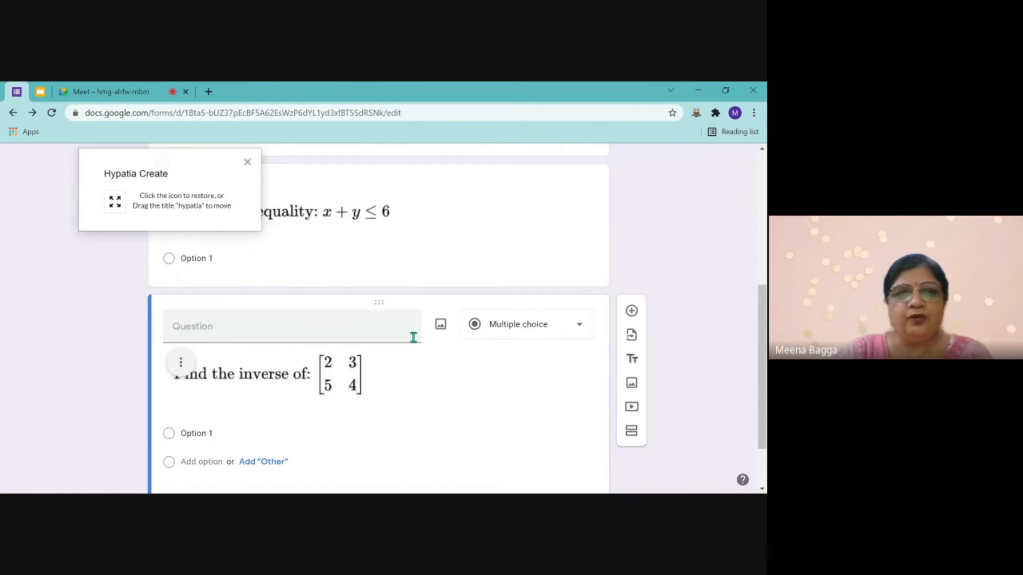
{"action": "left_click", "coordinate": [39, 90]}
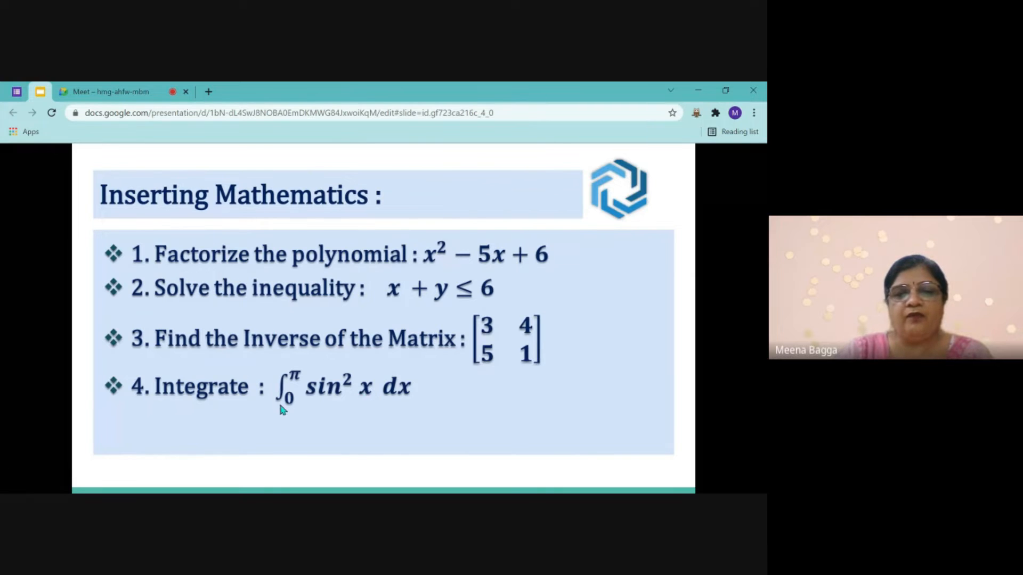
{"action": "left_click", "coordinate": [17, 93]}
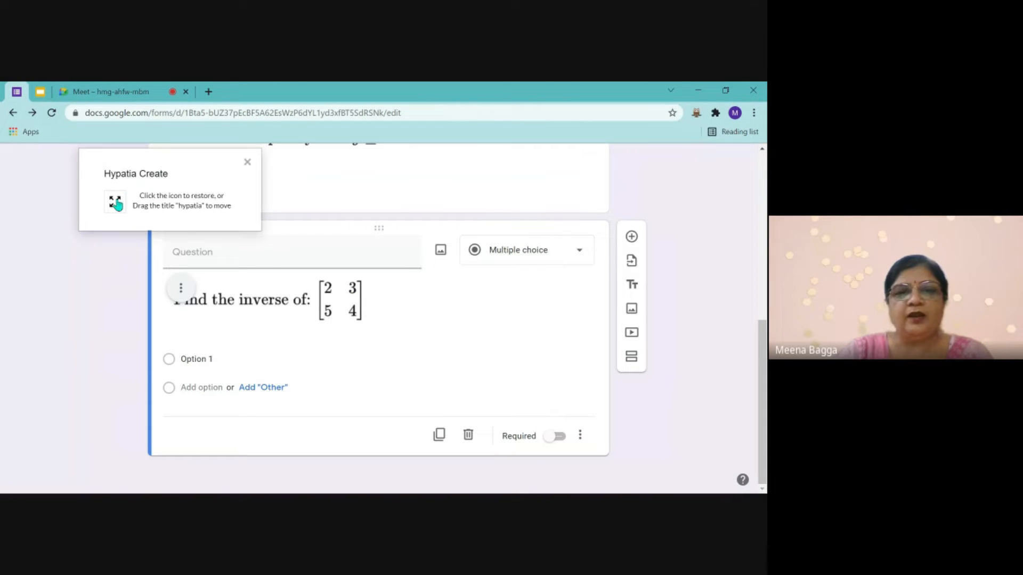
{"action": "left_click", "coordinate": [116, 202]}
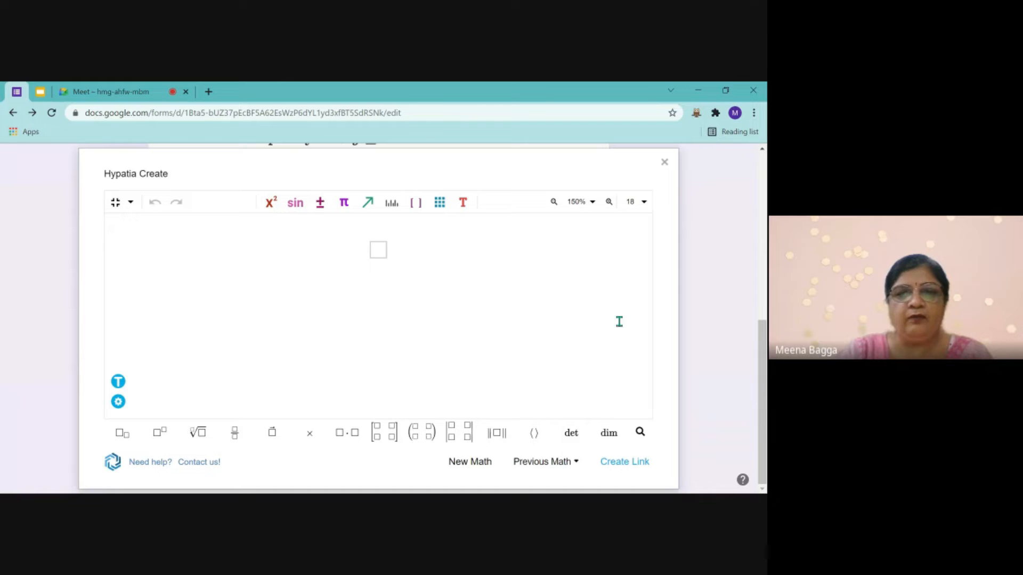
Try the Small and Medium sizes of the math editor window and set it back to Large
{"action": "left_click", "coordinate": [132, 203]}
{"action": "left_click", "coordinate": [154, 224]}
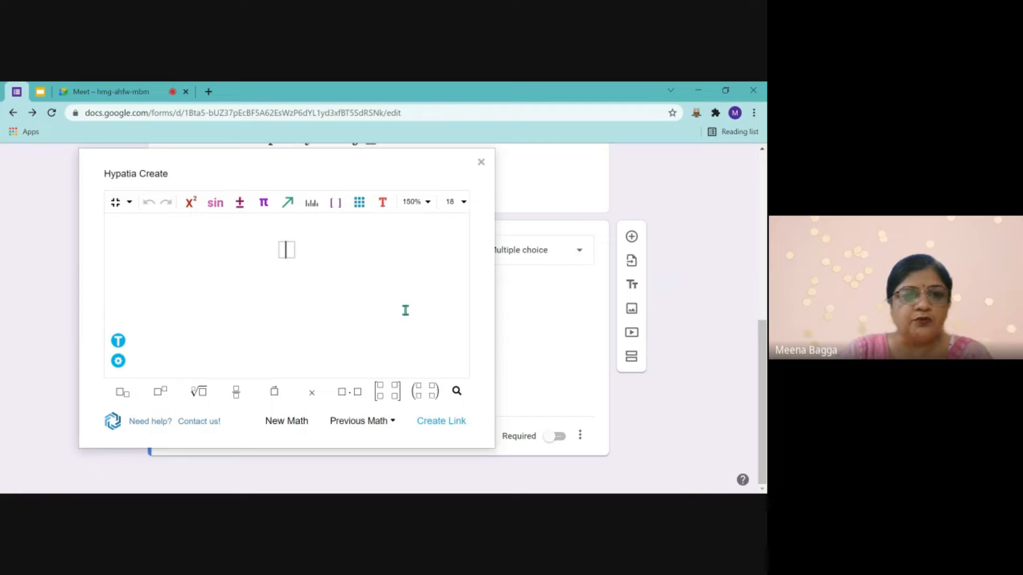
{"action": "left_click", "coordinate": [129, 202]}
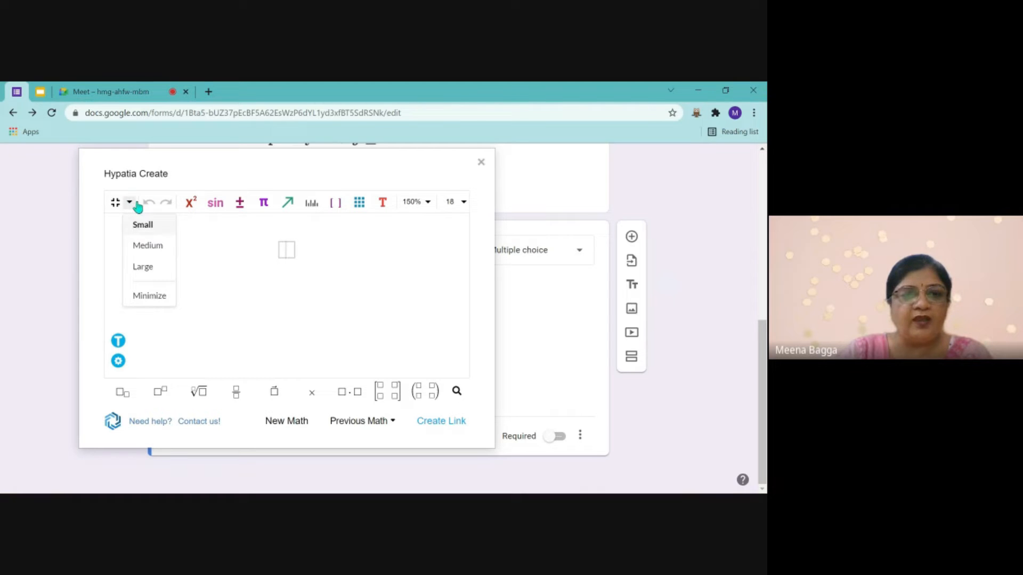
{"action": "left_click", "coordinate": [153, 244]}
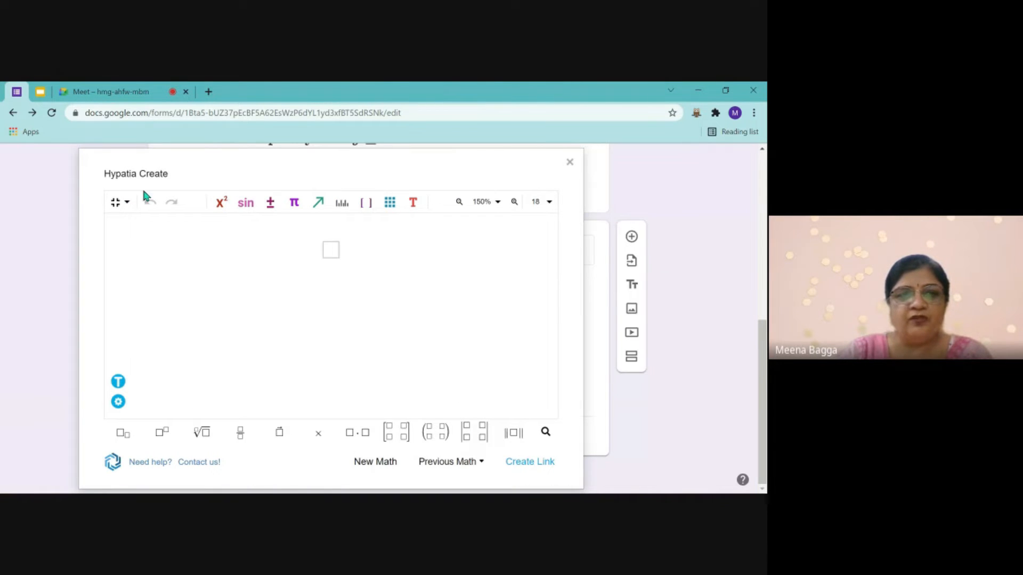
{"action": "left_click", "coordinate": [128, 201]}
{"action": "left_click", "coordinate": [152, 266]}
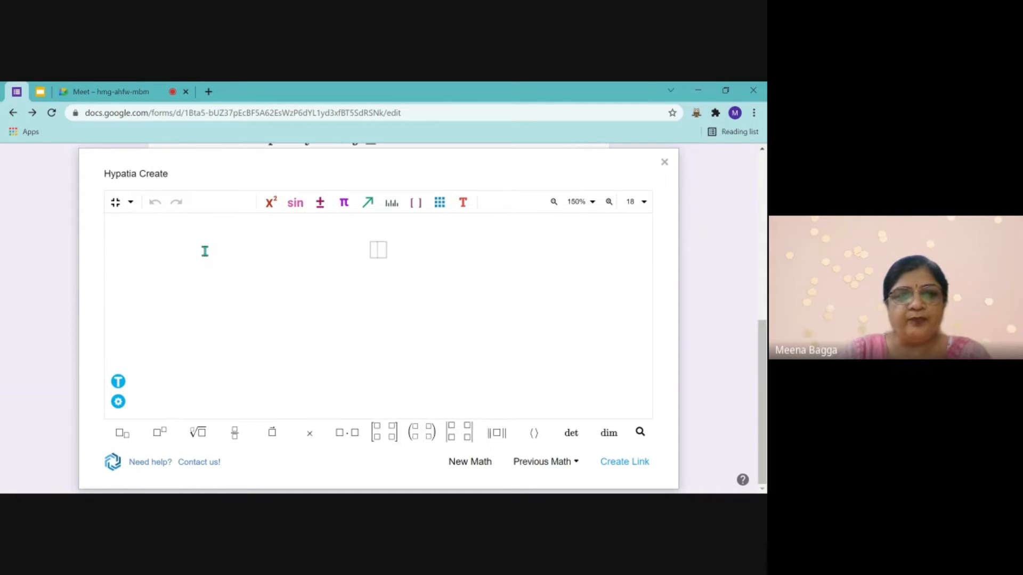
{"action": "type", "text": "Int"}
{"action": "key", "text": "BackSpace"}
{"action": "key", "text": "BackSpace"}
{"action": "key", "text": "BackSpace"}
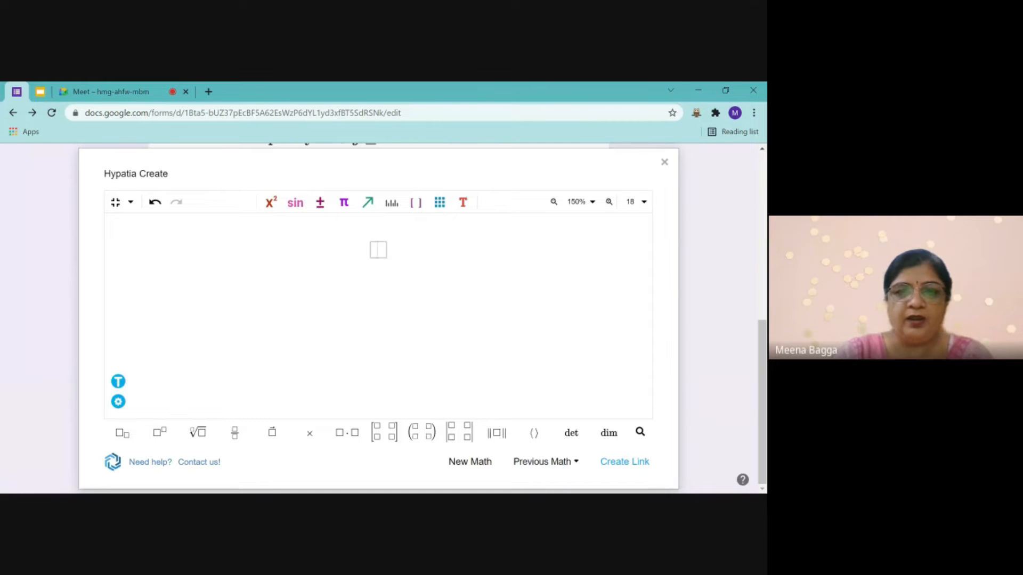
Enter "Integrate:" in text mode and switch the editor back to math mode
{"action": "left_click", "coordinate": [118, 381]}
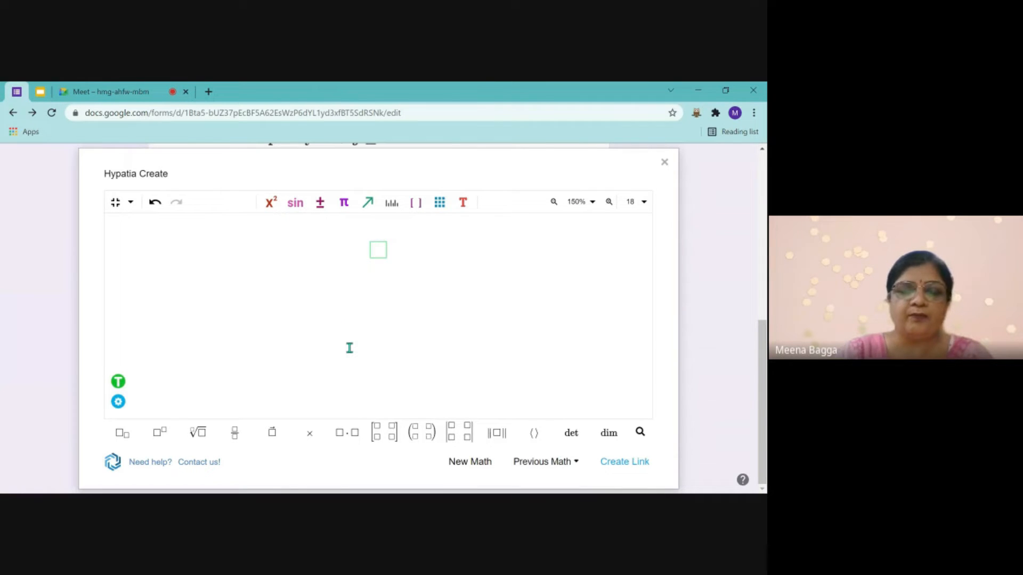
{"action": "type", "text": "Integr"}
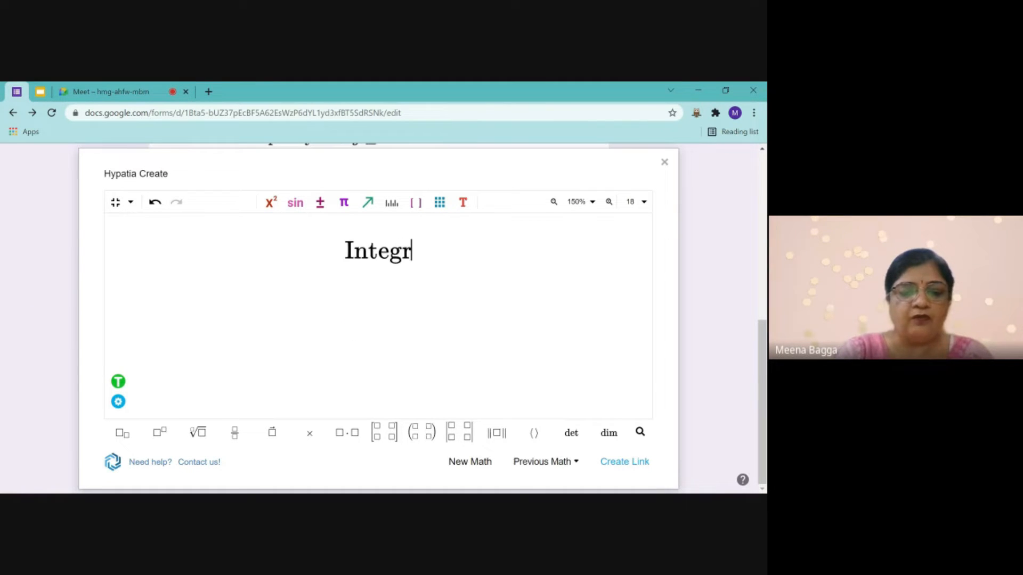
{"action": "type", "text": "ate:"}
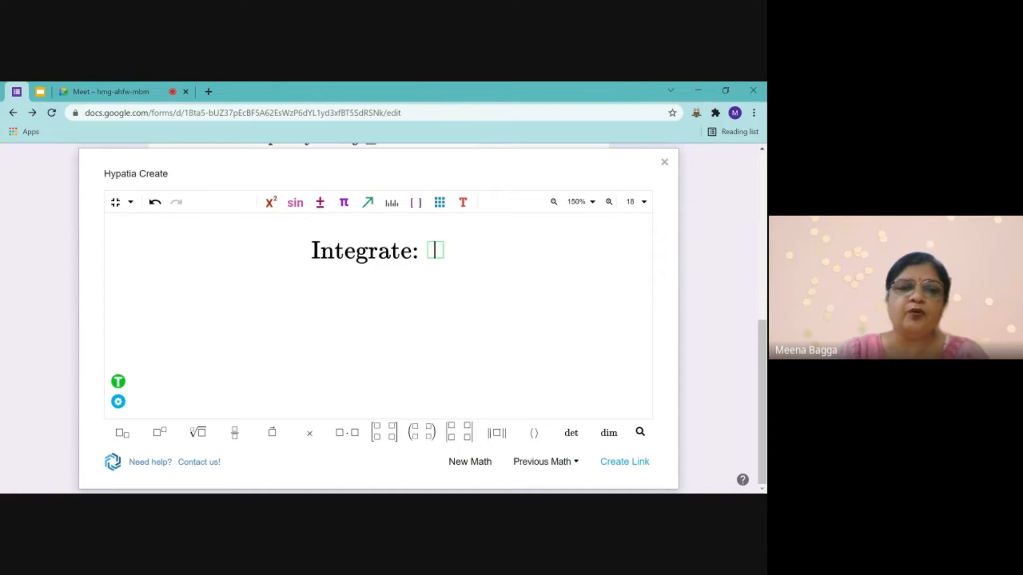
{"action": "left_click", "coordinate": [118, 382]}
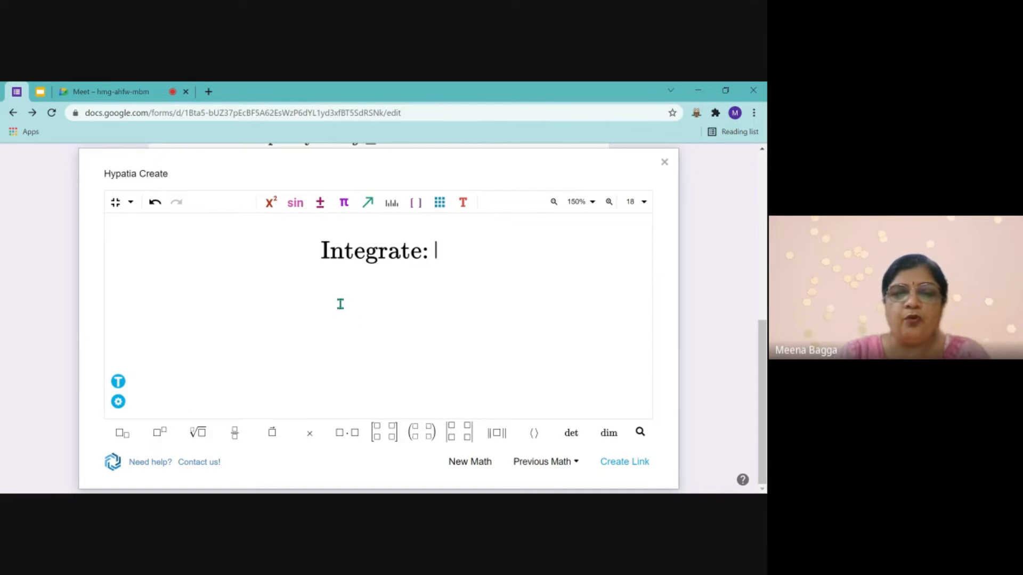
Switch the math editor's toolbox to the Calculus set and insert an integral with lower and upper limits after "Integrate:"
{"action": "left_click", "coordinate": [117, 402]}
{"action": "mouse_move", "coordinate": [154, 379]}
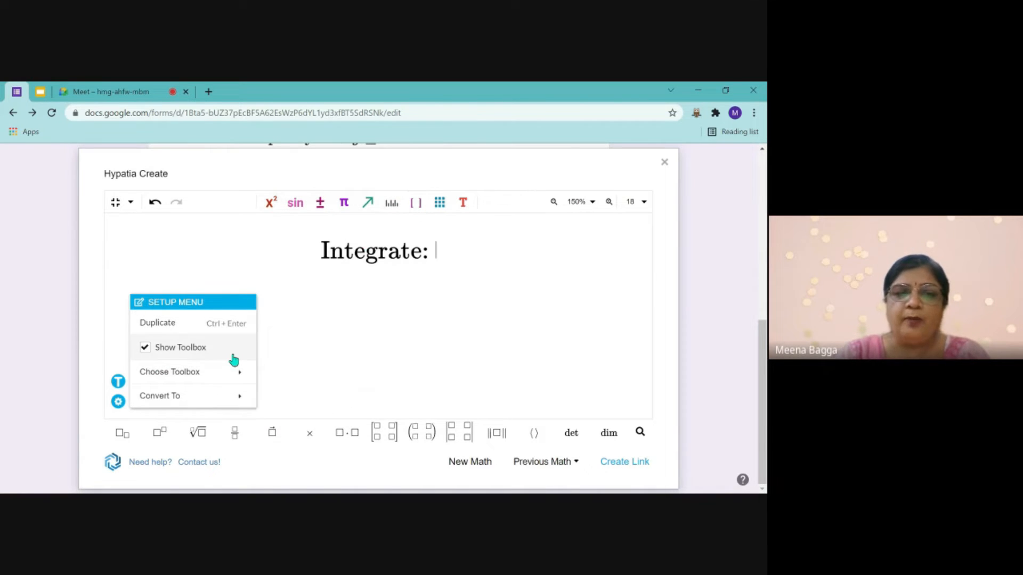
{"action": "mouse_move", "coordinate": [231, 372]}
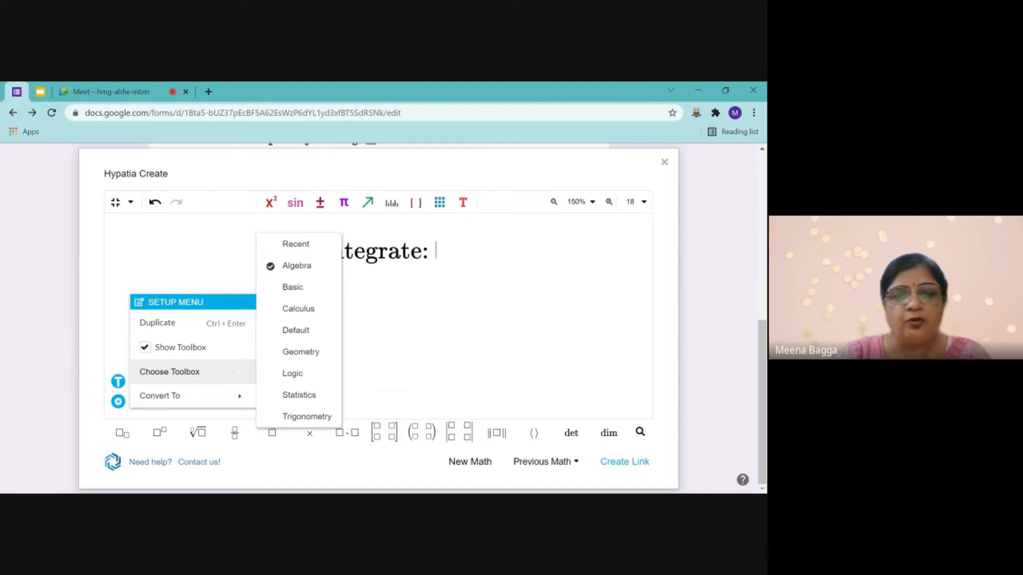
{"action": "left_click", "coordinate": [315, 311]}
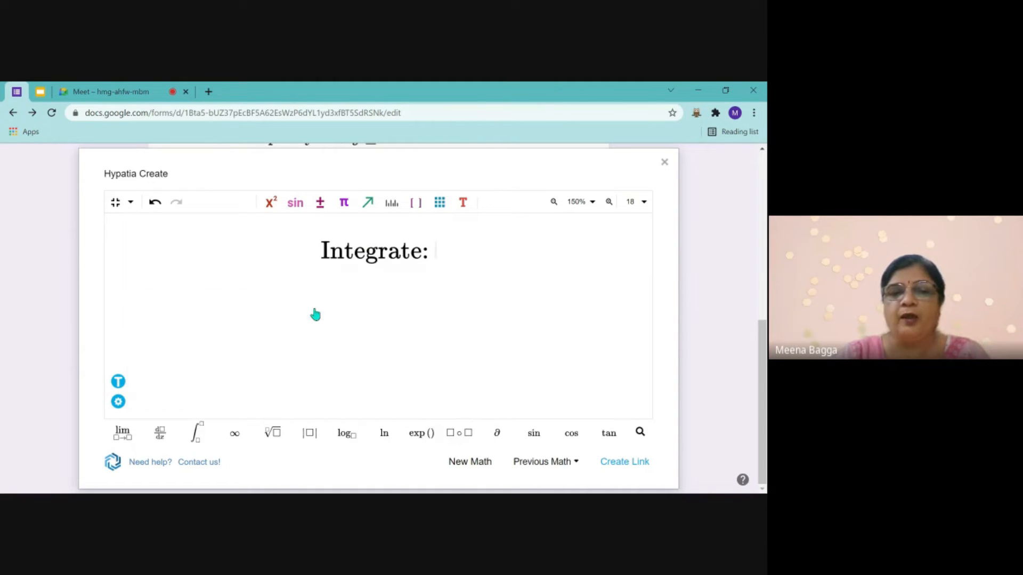
{"action": "left_click", "coordinate": [206, 441]}
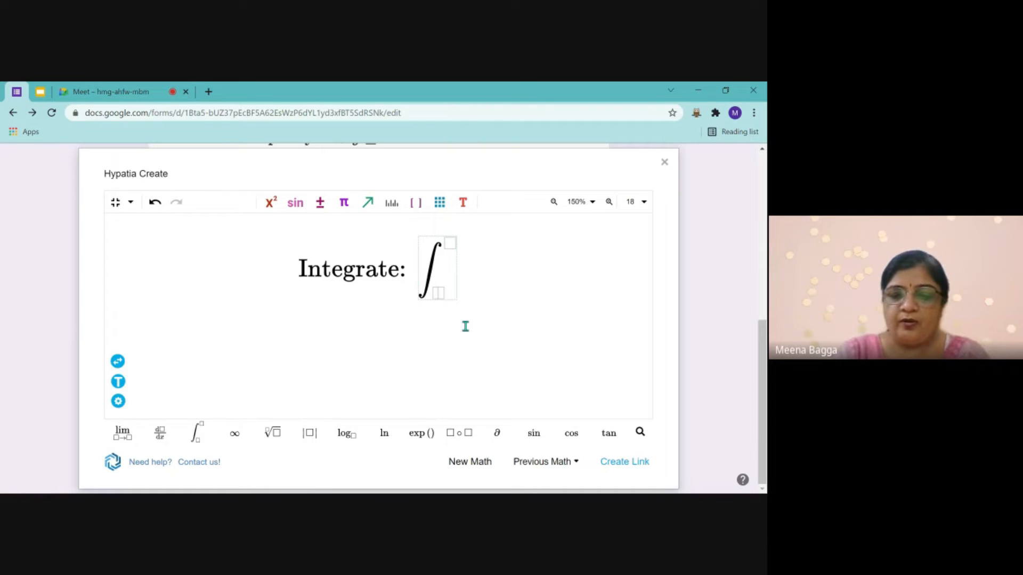
Set the integral's lower limit to 0 and its upper limit to the Greek letter π
{"action": "type", "text": "0"}
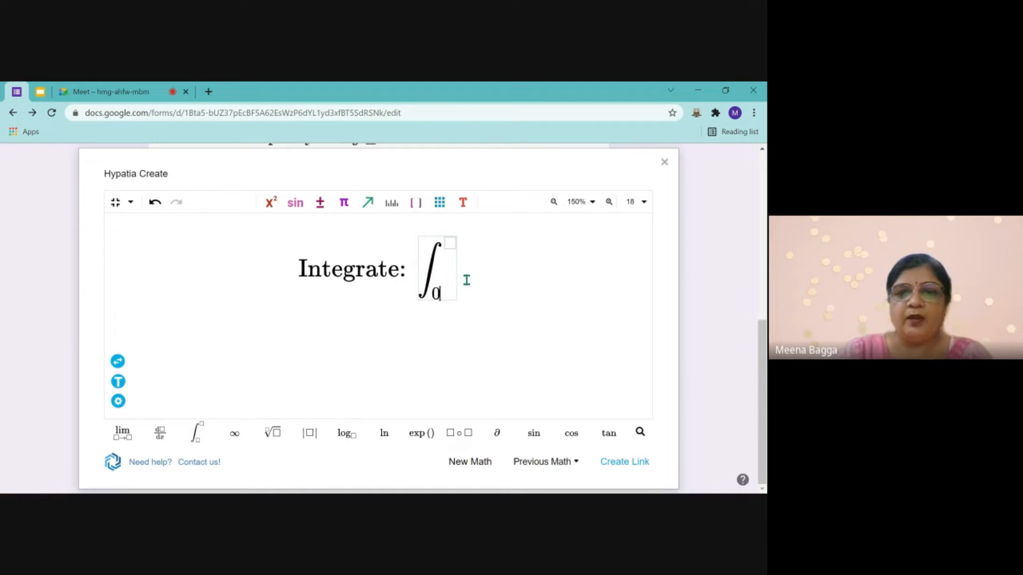
{"action": "left_click", "coordinate": [448, 240]}
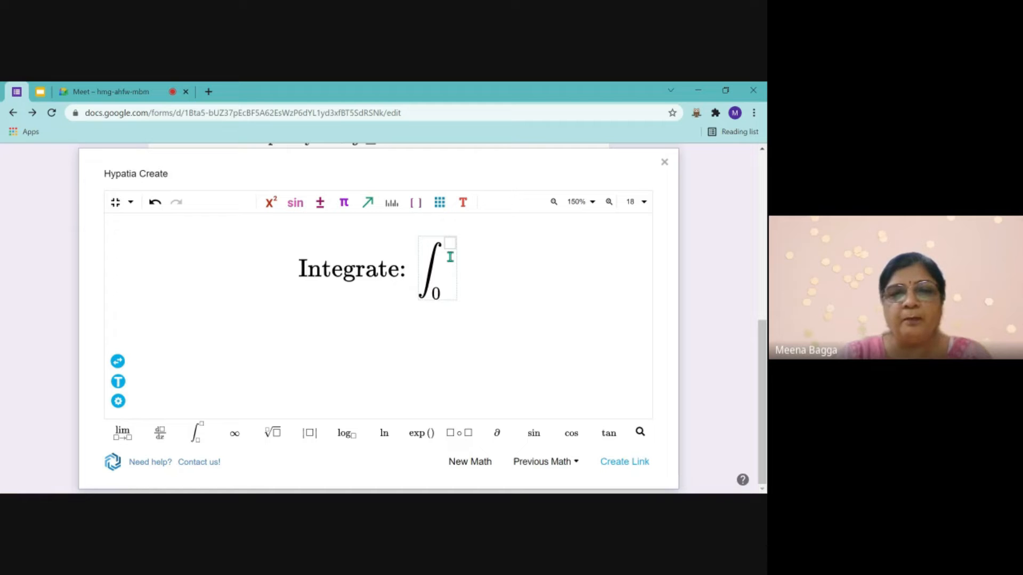
{"action": "left_click", "coordinate": [344, 207]}
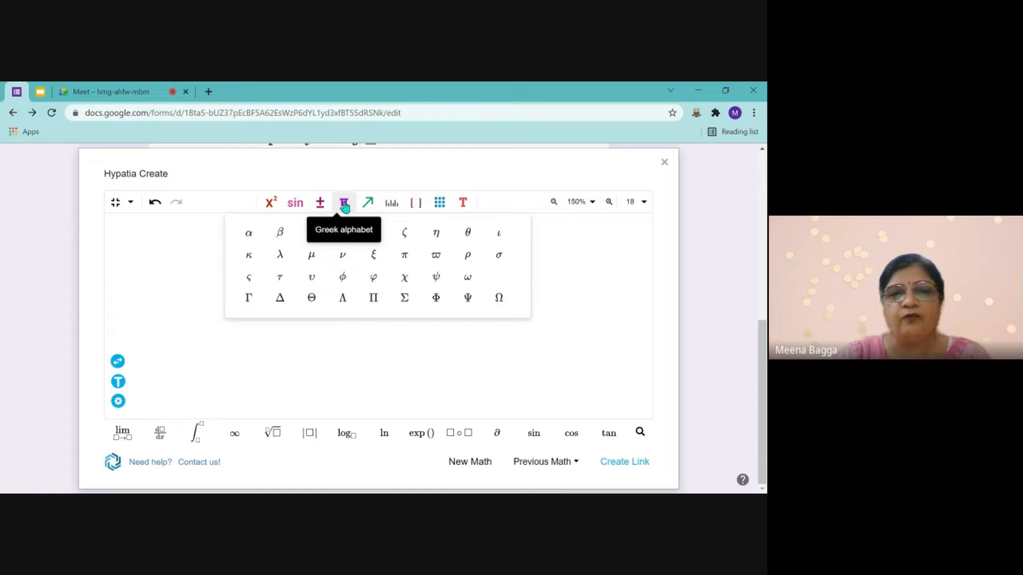
{"action": "left_click", "coordinate": [406, 254]}
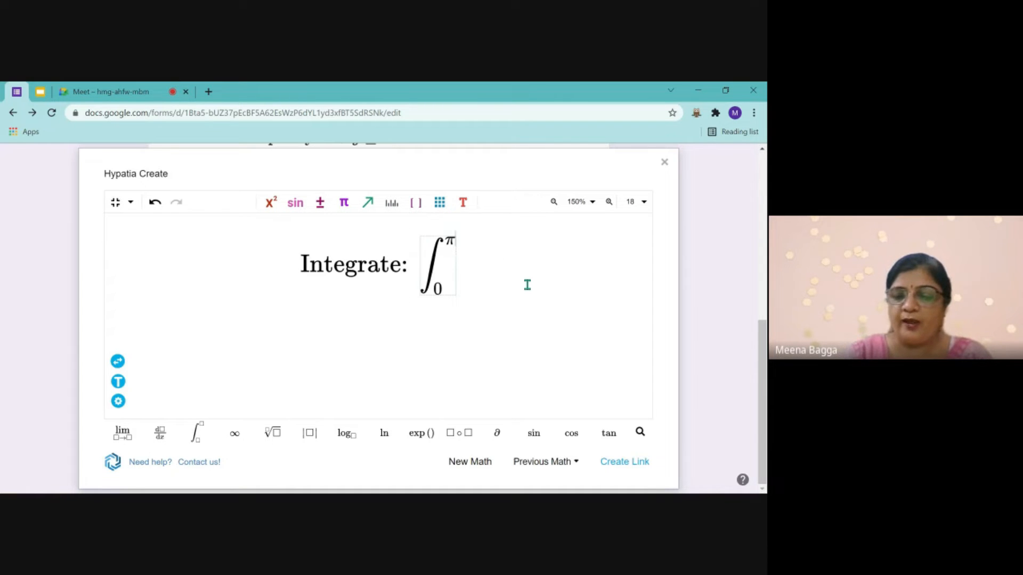
Enter the integrand sin² x dx after the integral sign, outside its limits
{"action": "key", "text": "Right"}
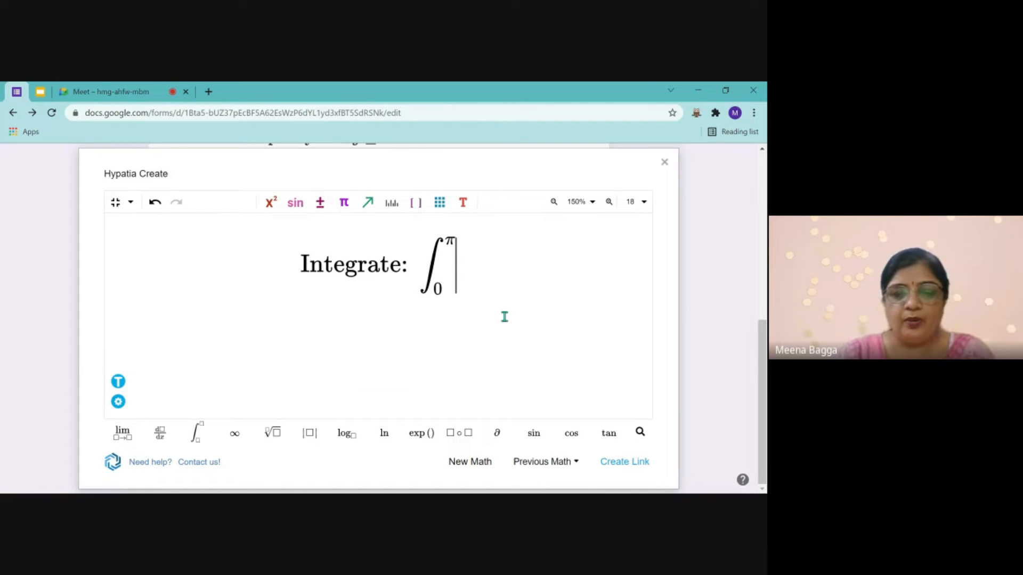
{"action": "type", "text": "sin"}
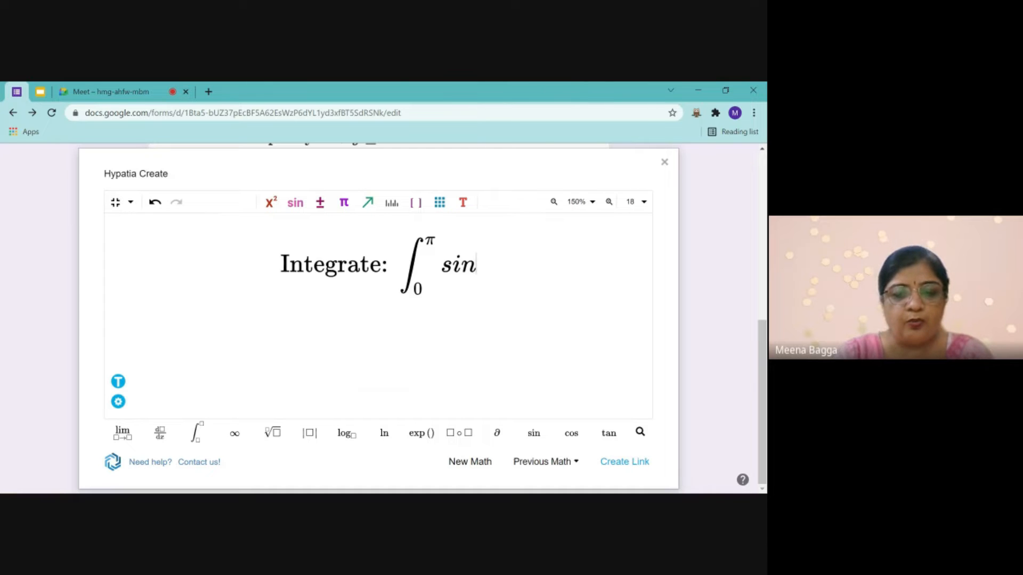
{"action": "type", "text": "^2"}
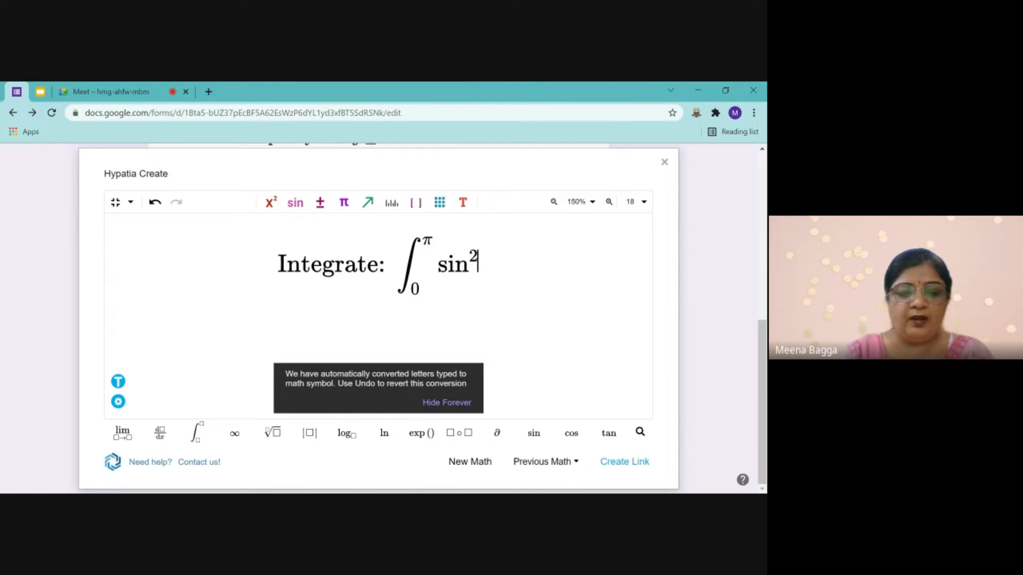
{"action": "key", "text": "Right"}
{"action": "type", "text": "x "}
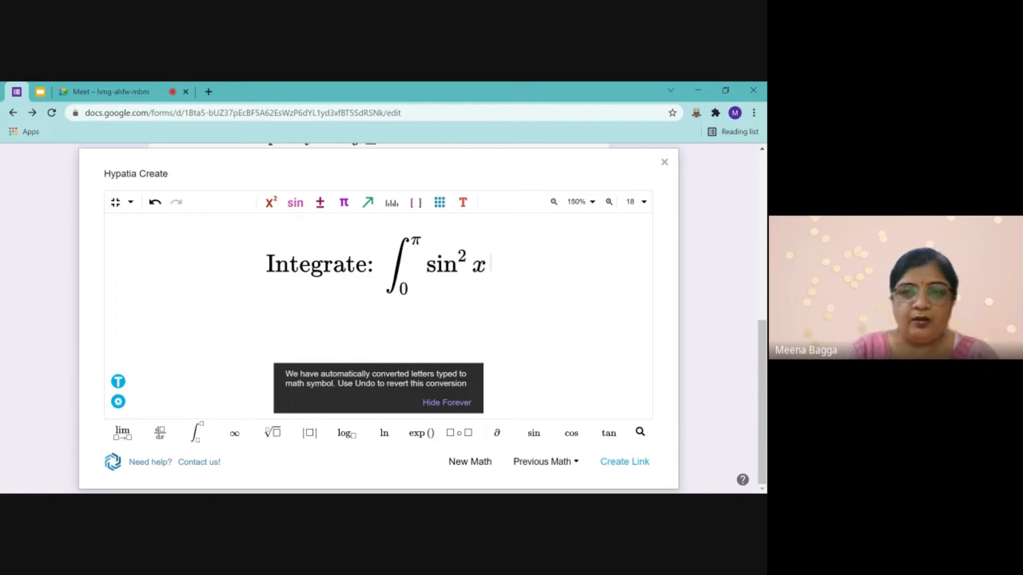
{"action": "type", "text": "dx"}
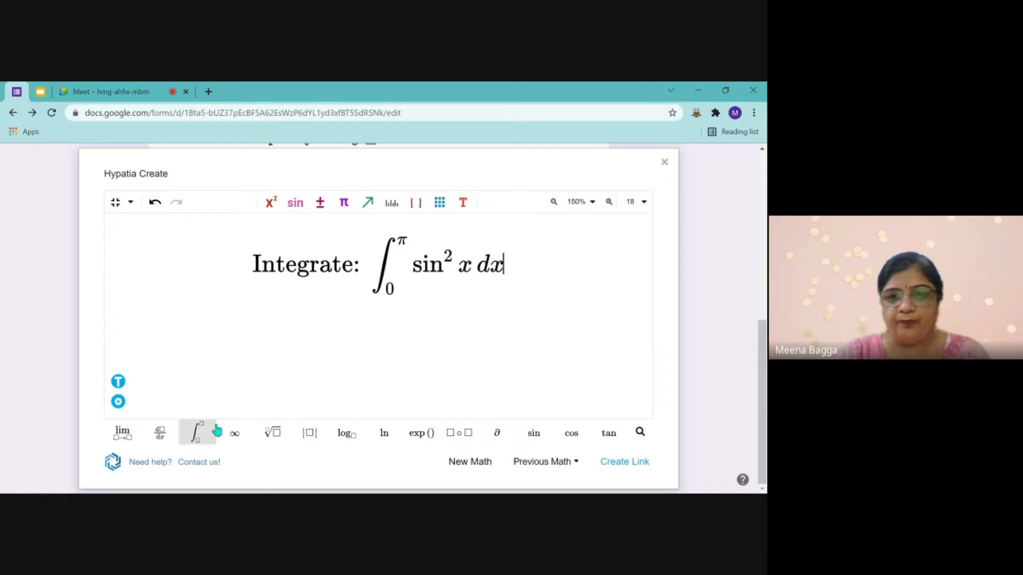
Create the image link for the integration question and minimize the Hypatia Create editor
{"action": "left_click", "coordinate": [614, 463]}
{"action": "left_click", "coordinate": [580, 461]}
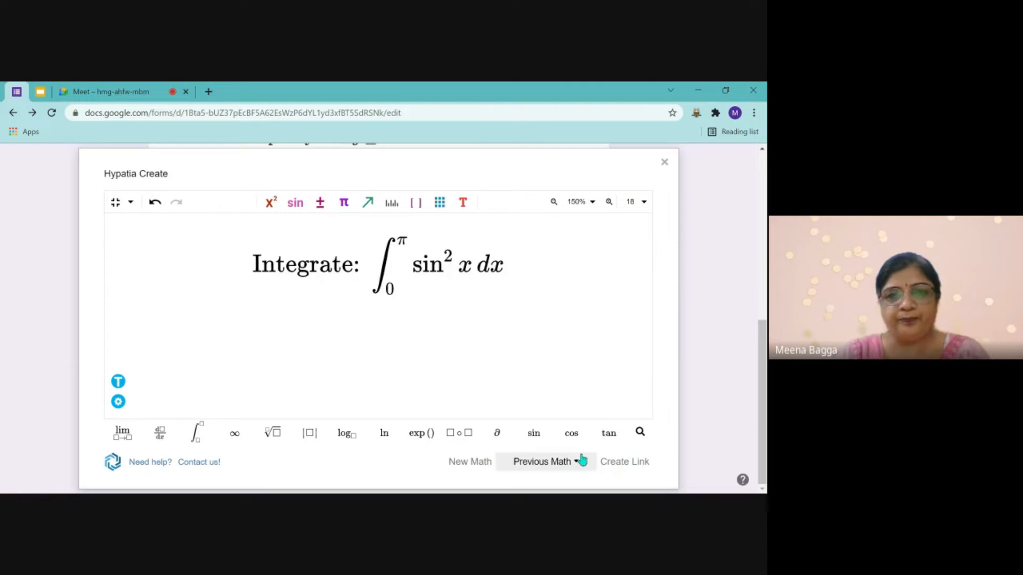
{"action": "left_click", "coordinate": [115, 203]}
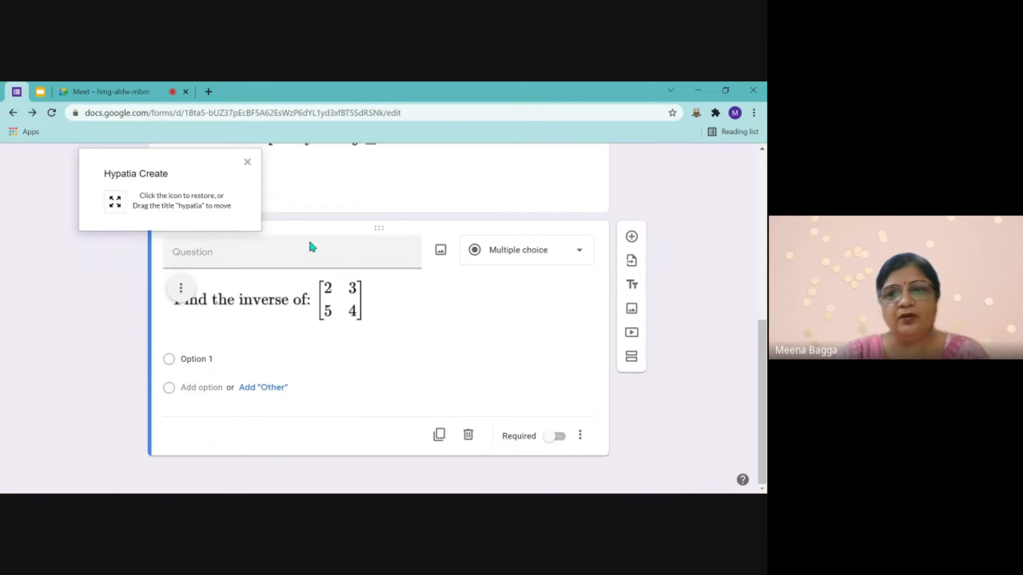
Add a new question below the matrix inverse question and insert the integration image into it from the copied URL
{"action": "left_click", "coordinate": [632, 236]}
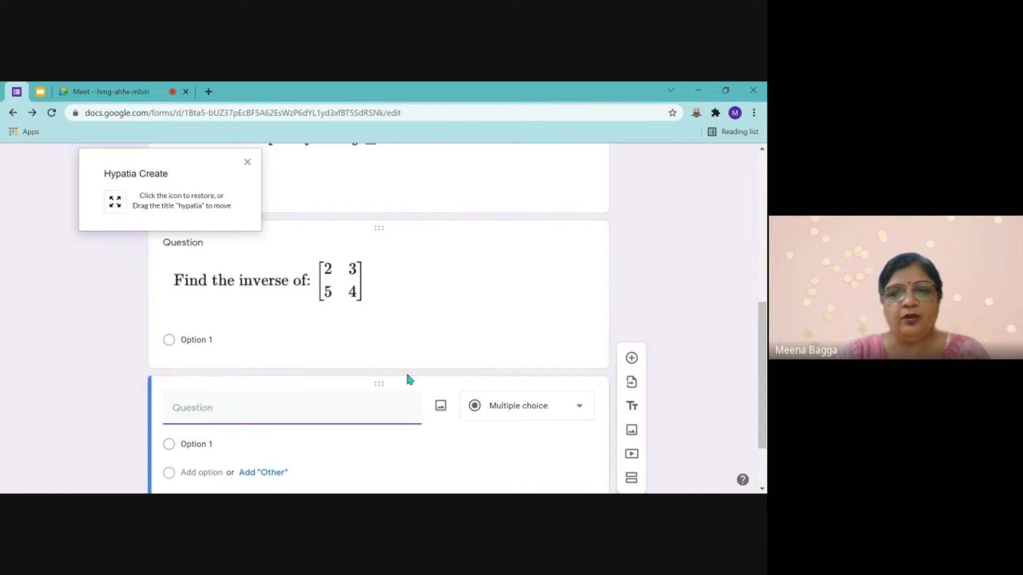
{"action": "left_click", "coordinate": [440, 405]}
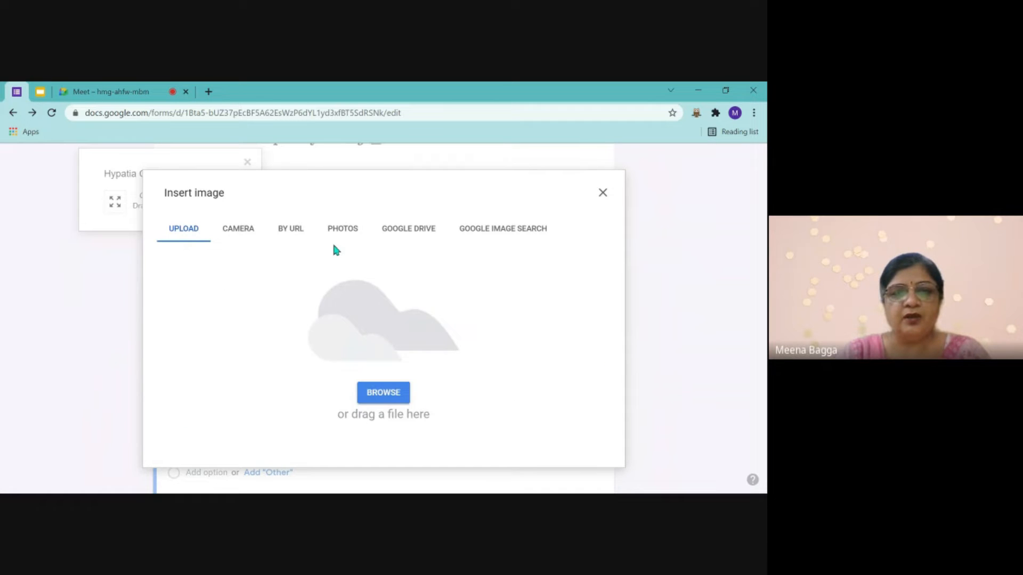
{"action": "left_click", "coordinate": [296, 231]}
{"action": "left_click", "coordinate": [296, 286]}
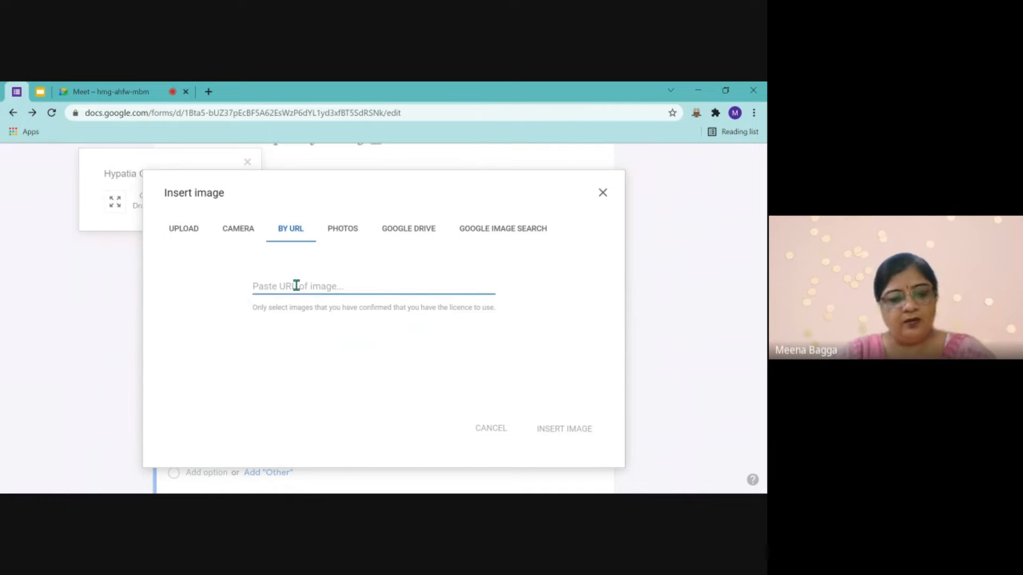
{"action": "key", "text": "ctrl+v"}
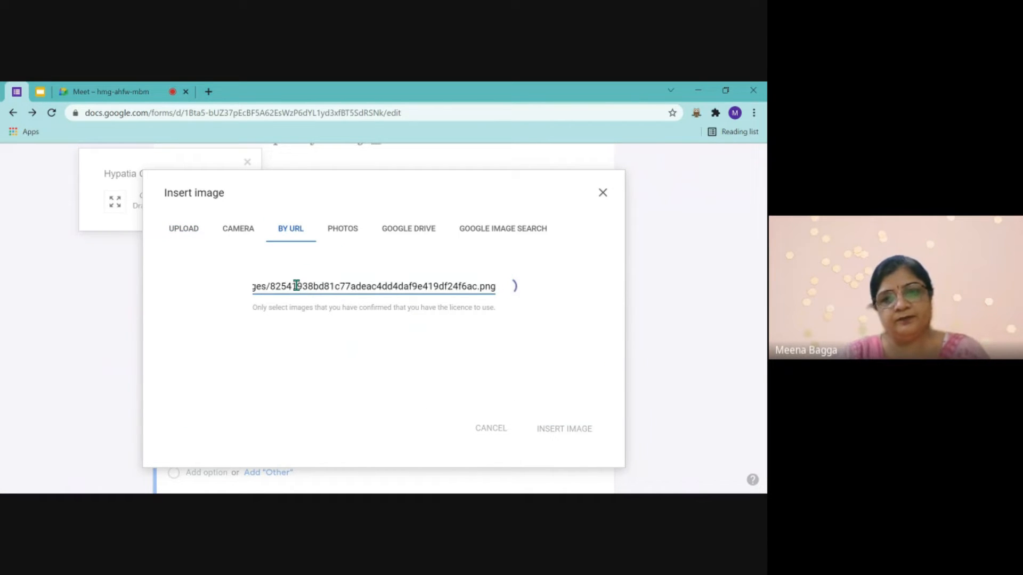
{"action": "left_click", "coordinate": [573, 429]}
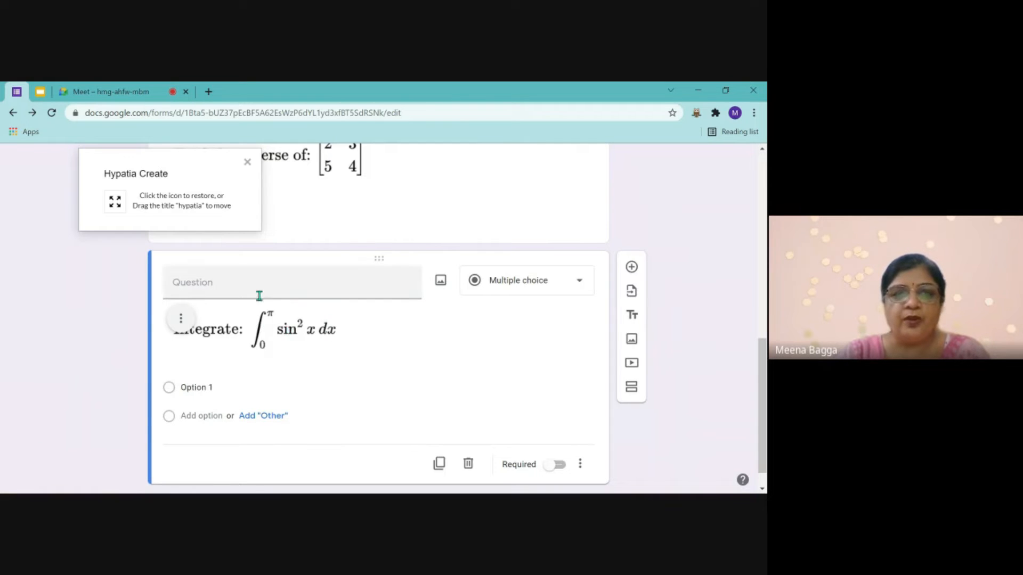
Restore the Hypatia Create editor and reload the "Integrate:" expression from the previously created math
{"action": "left_click", "coordinate": [116, 204]}
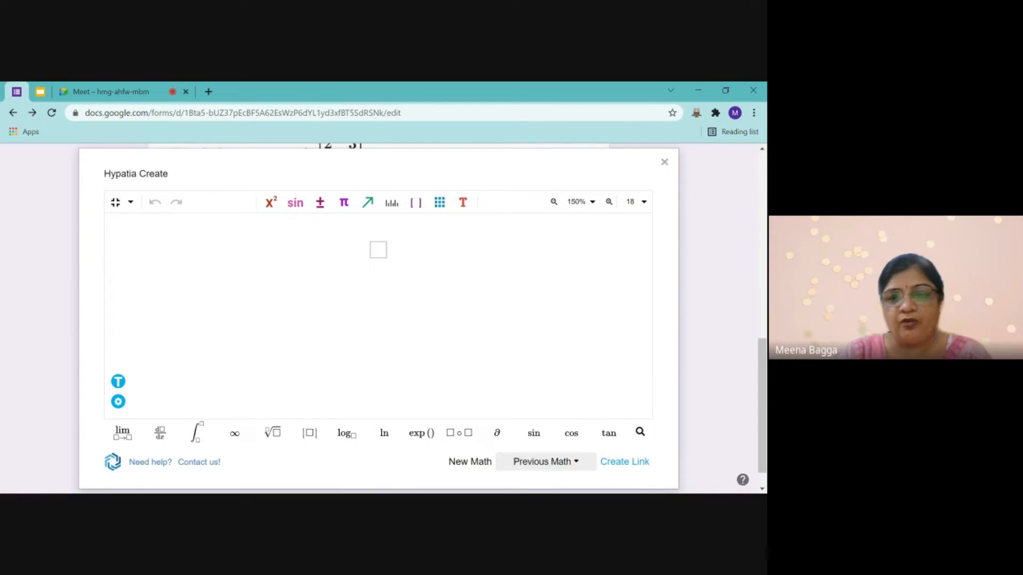
{"action": "left_click", "coordinate": [568, 462]}
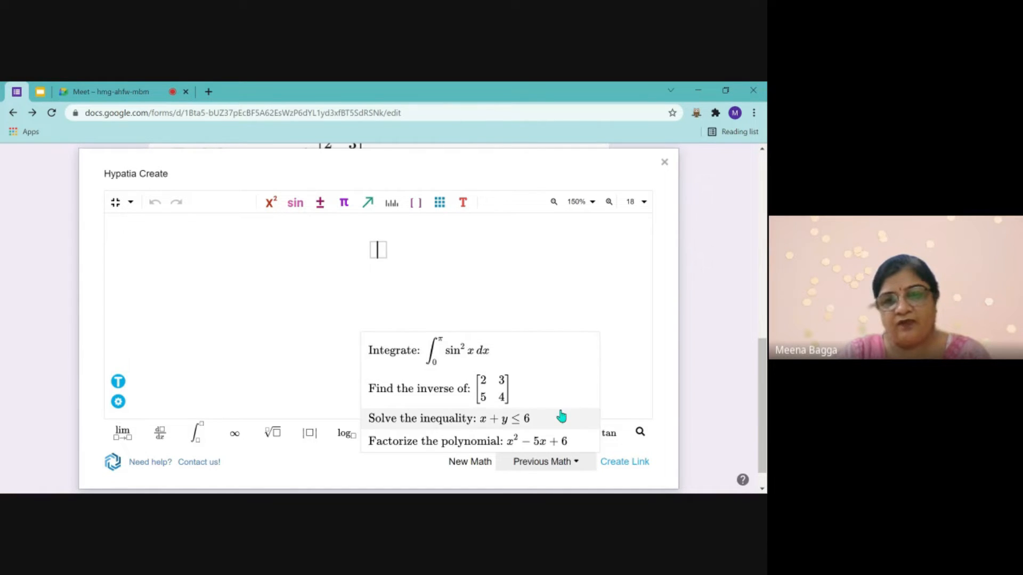
{"action": "left_click", "coordinate": [548, 359]}
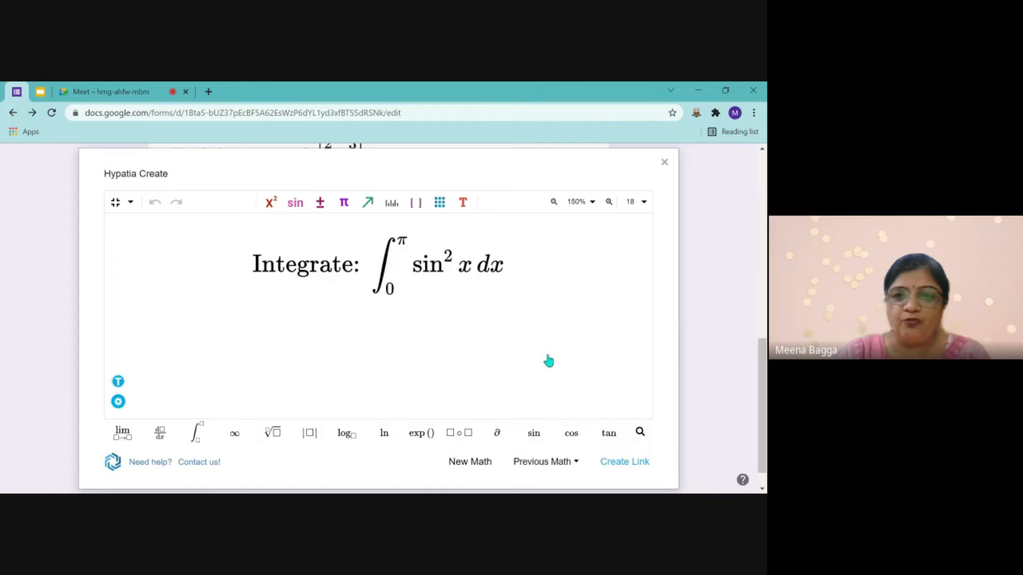
Replace sin with cos in the integrand, keeping the exponent 2
{"action": "left_click", "coordinate": [443, 265]}
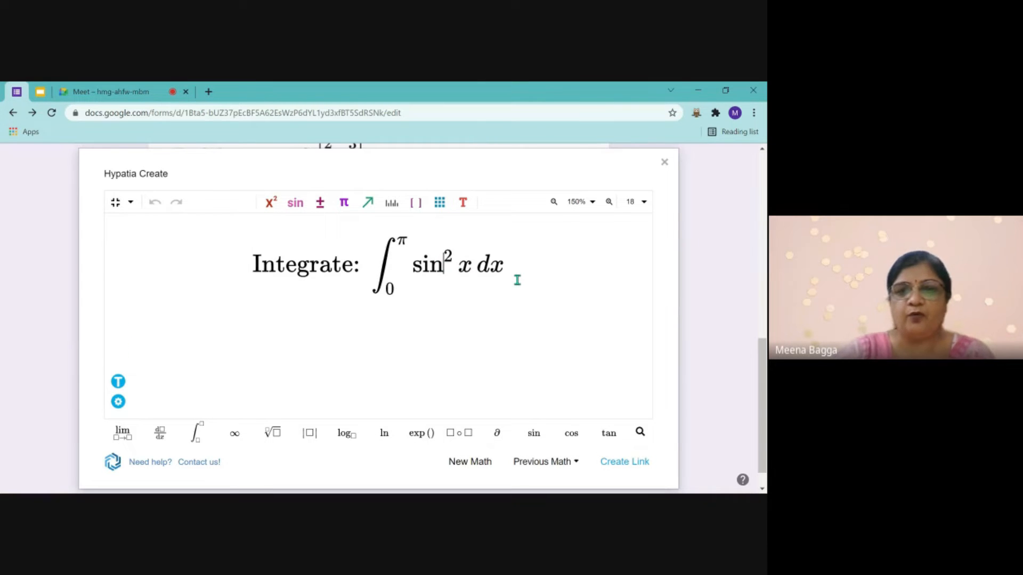
{"action": "key", "text": "BackSpace"}
{"action": "key", "text": "BackSpace"}
{"action": "key", "text": "BackSpace"}
{"action": "type", "text": "cos"}
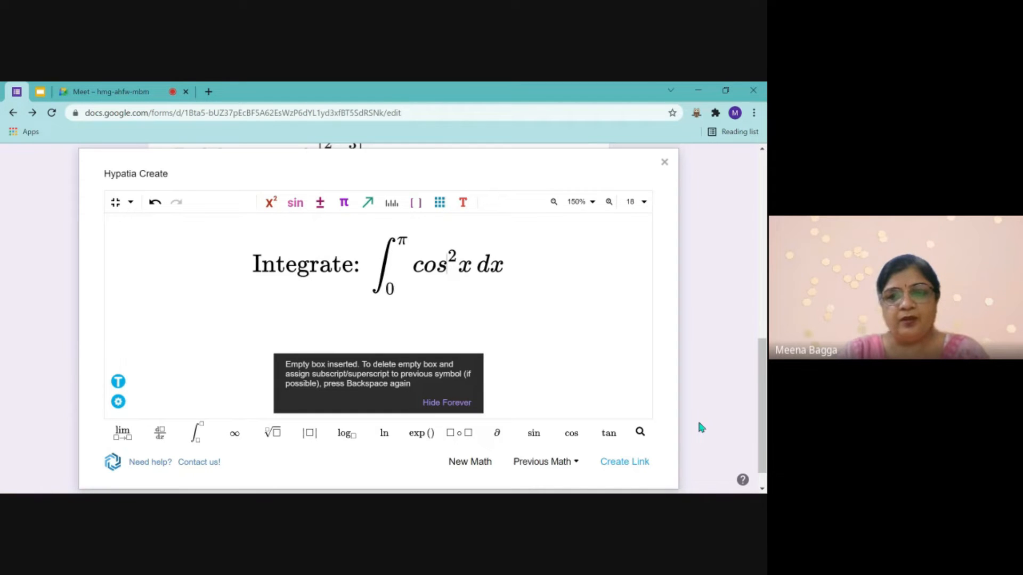
Create a link for the cos² x version and replace the integration question's image with it by URL
{"action": "left_click", "coordinate": [622, 461]}
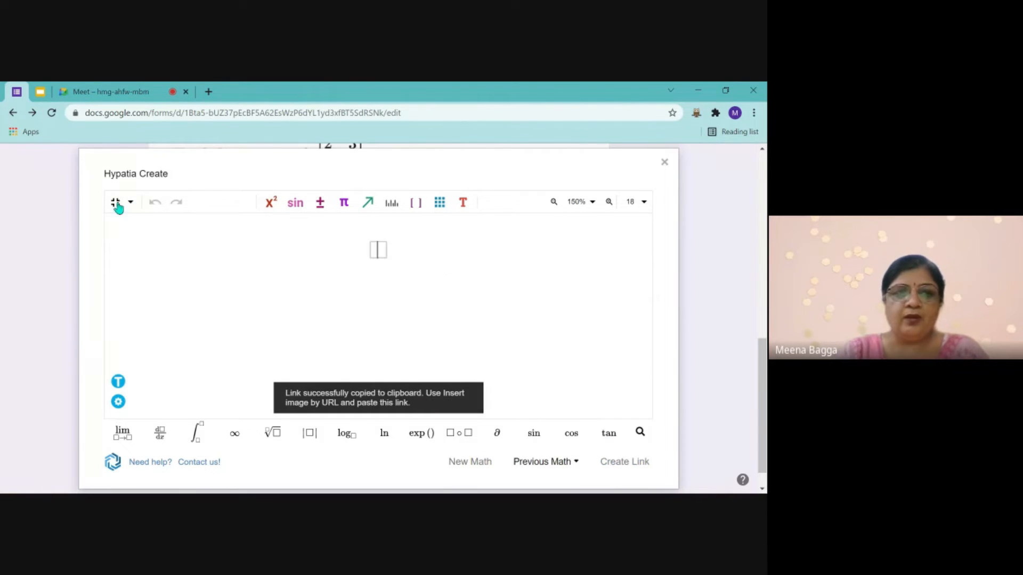
{"action": "left_click", "coordinate": [115, 203]}
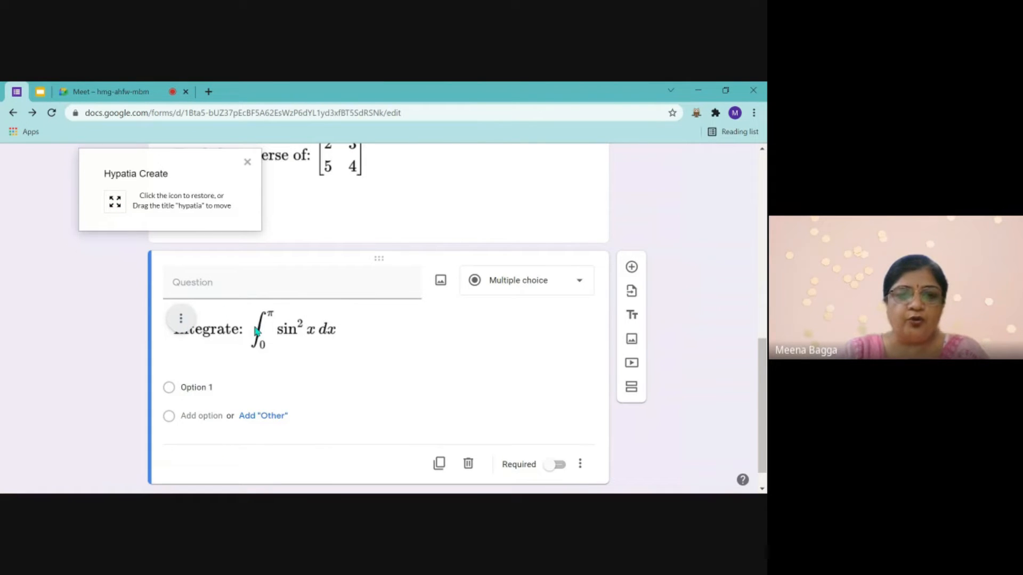
{"action": "left_click", "coordinate": [182, 318]}
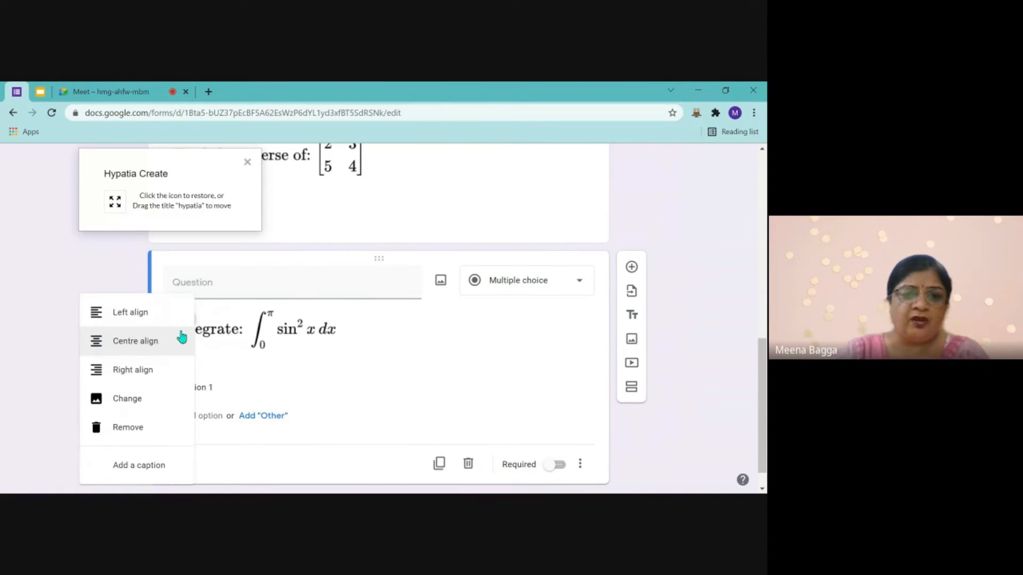
{"action": "left_click", "coordinate": [169, 401]}
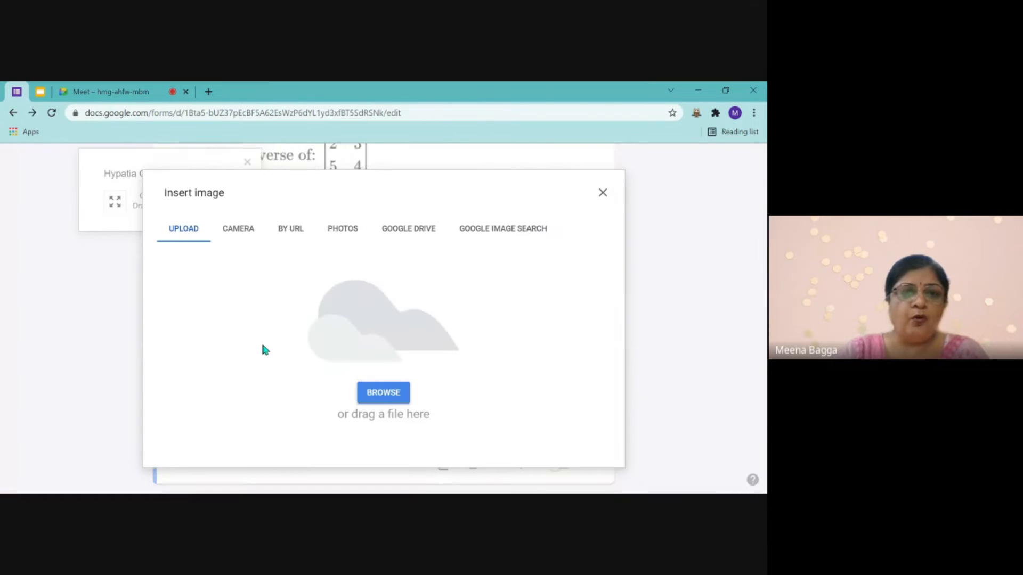
{"action": "left_click", "coordinate": [288, 235]}
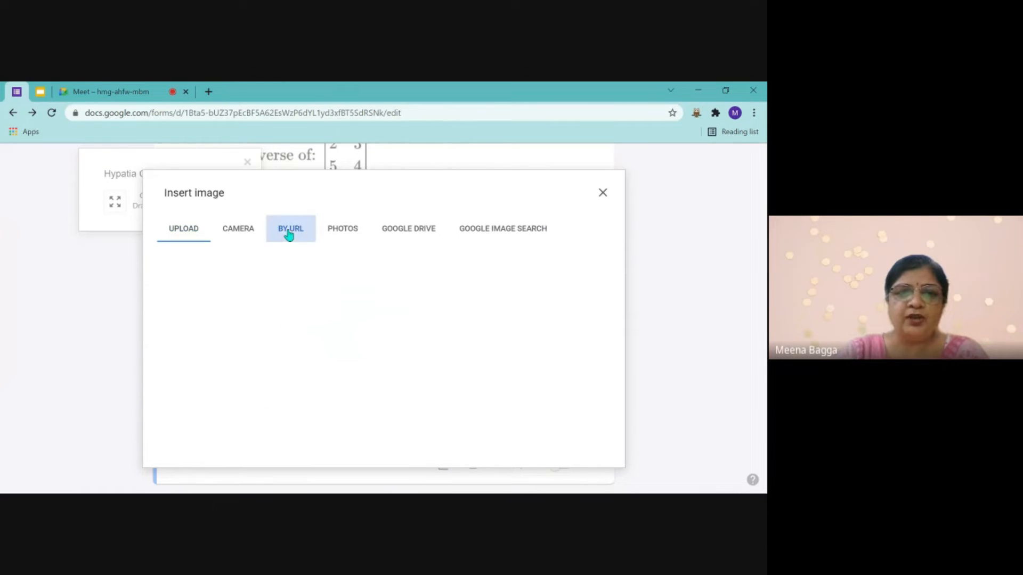
{"action": "left_click", "coordinate": [287, 285]}
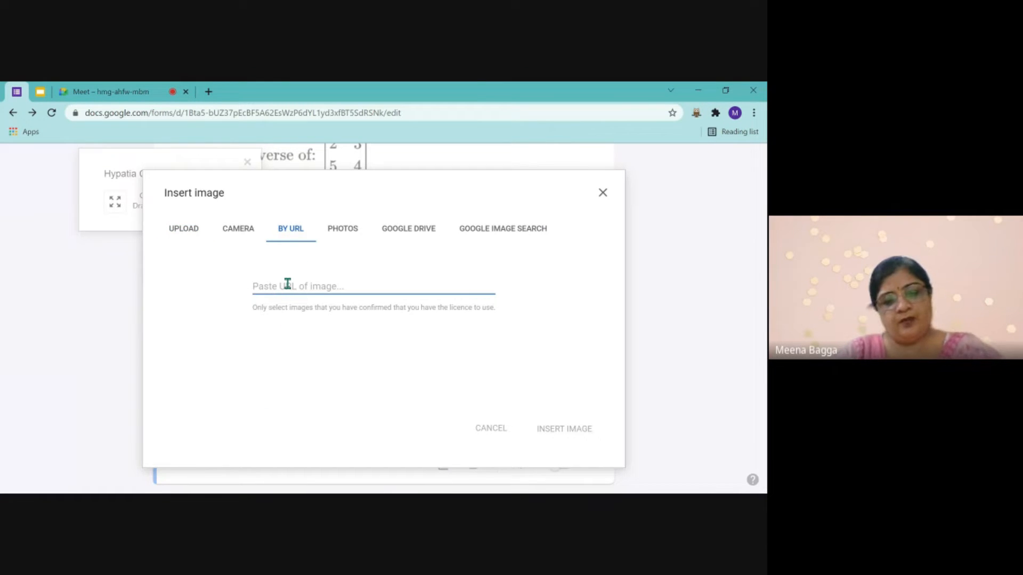
{"action": "key", "text": "ctrl+v"}
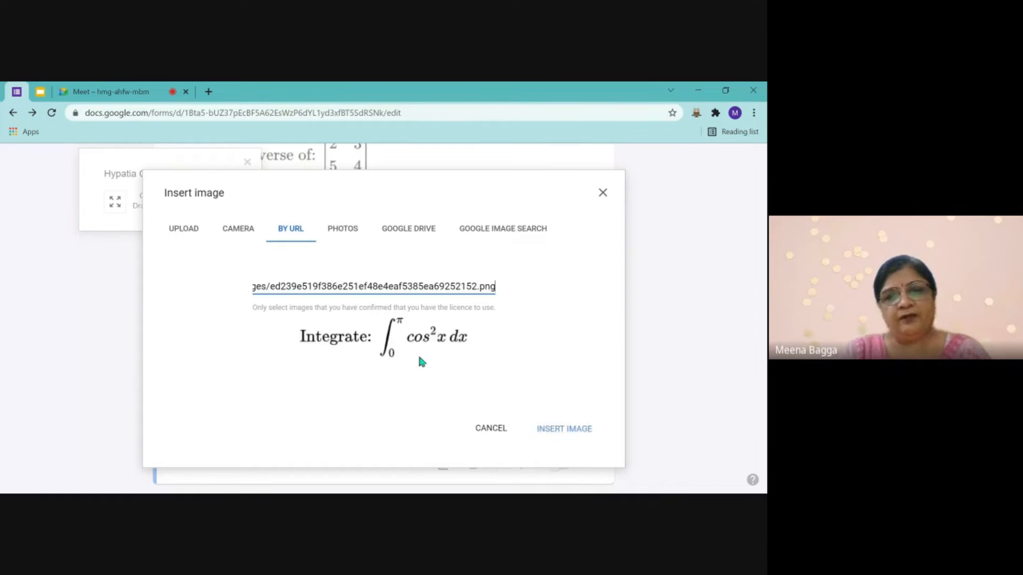
{"action": "left_click", "coordinate": [557, 428]}
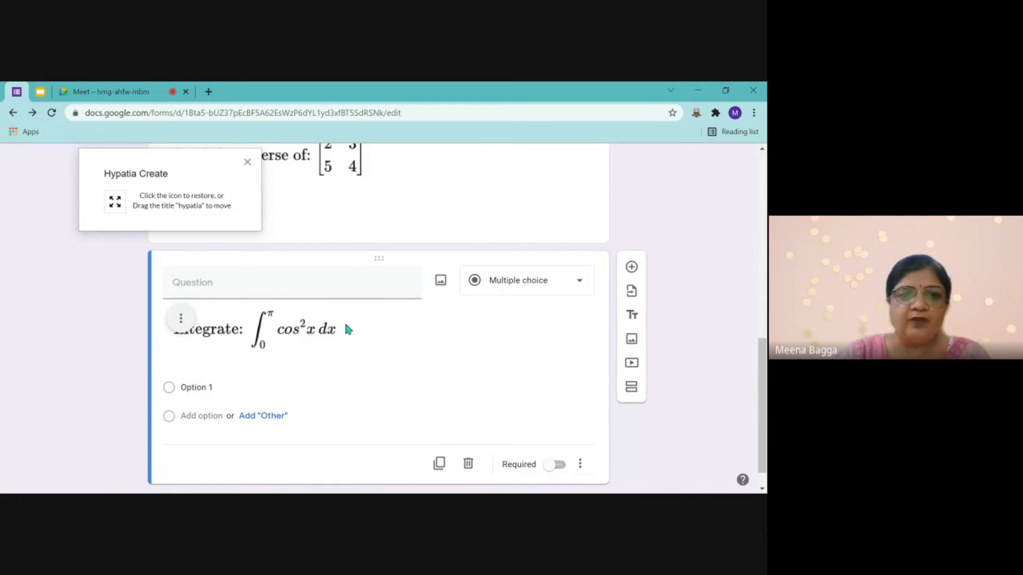
Switch to the presentation, check questions 5 to 8 on the next slide, and return to the form
{"action": "left_click", "coordinate": [40, 94]}
{"action": "key", "text": "Right"}
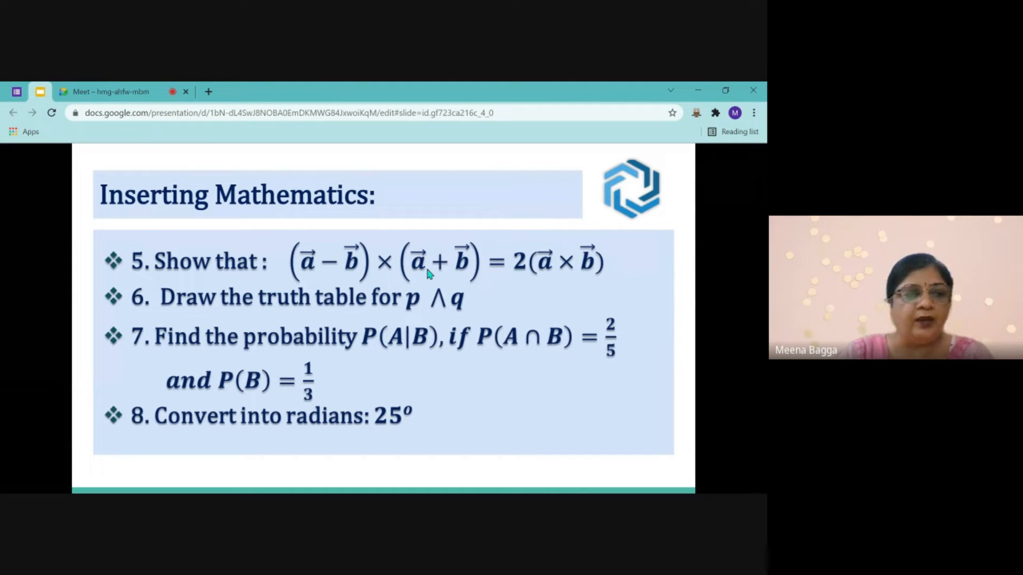
{"action": "left_click", "coordinate": [17, 93]}
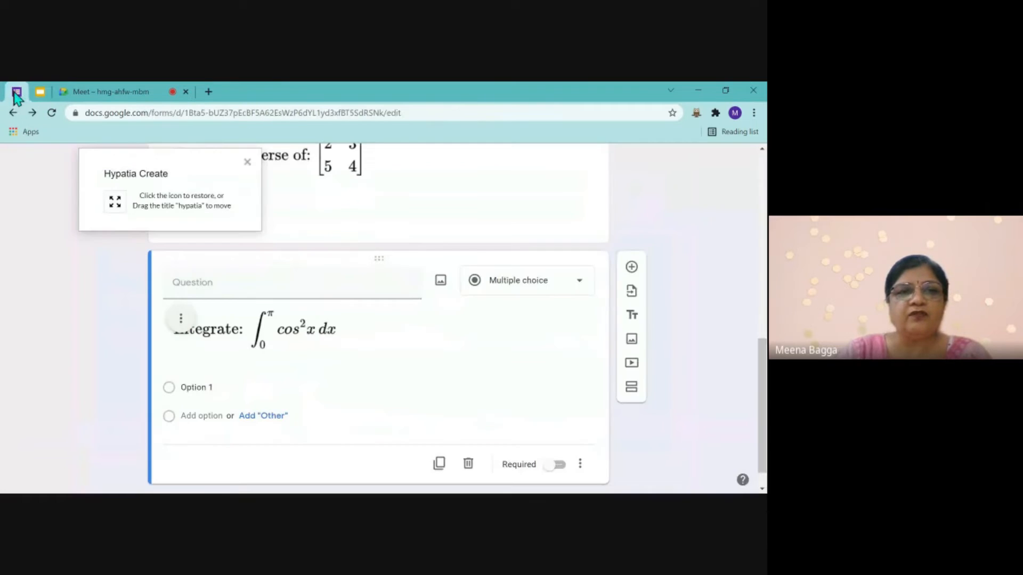
Restore the Hypatia Create editor and switch its toolbox to the Geometry set
{"action": "left_click", "coordinate": [116, 203]}
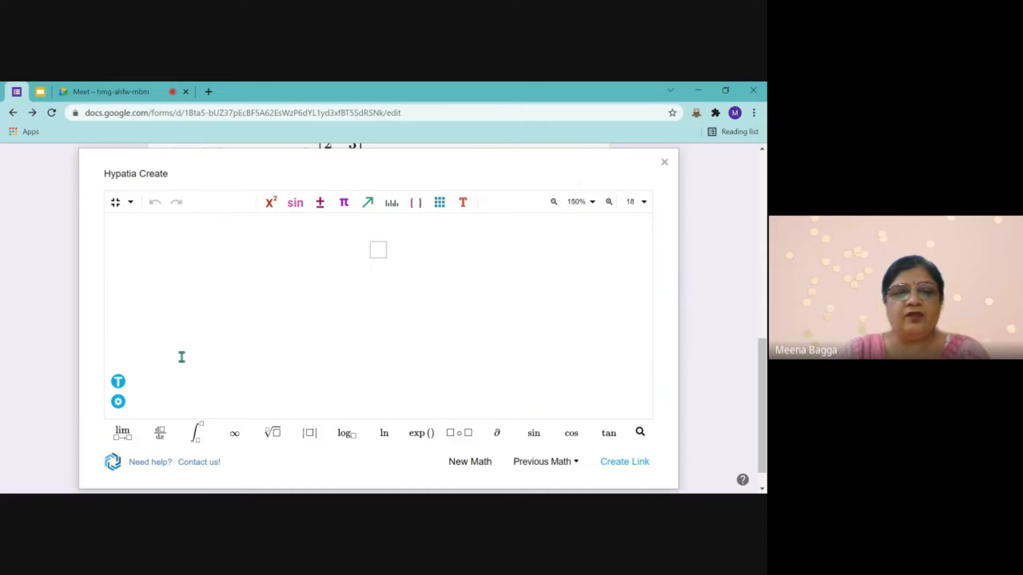
{"action": "left_click", "coordinate": [118, 404]}
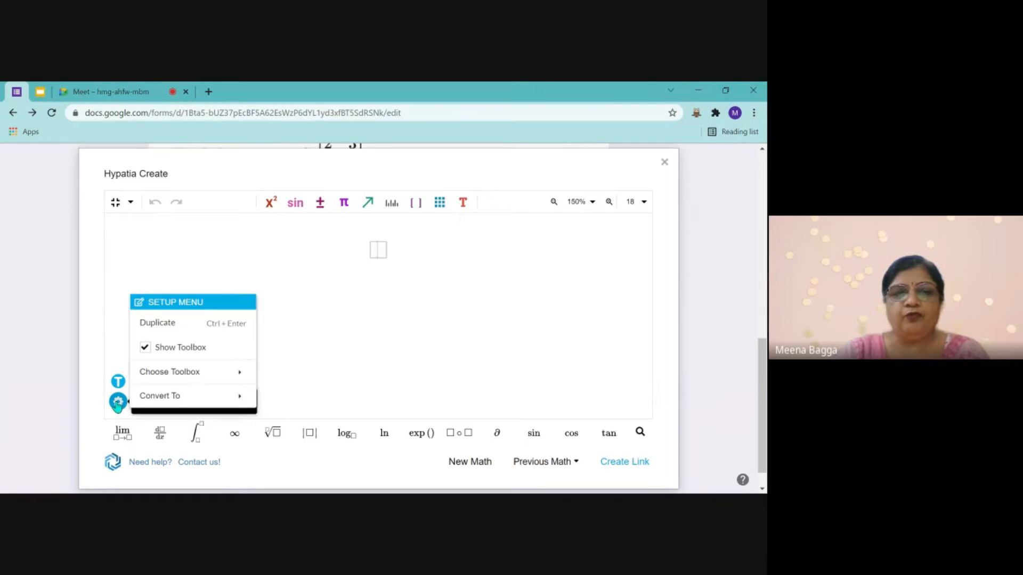
{"action": "mouse_move", "coordinate": [169, 369]}
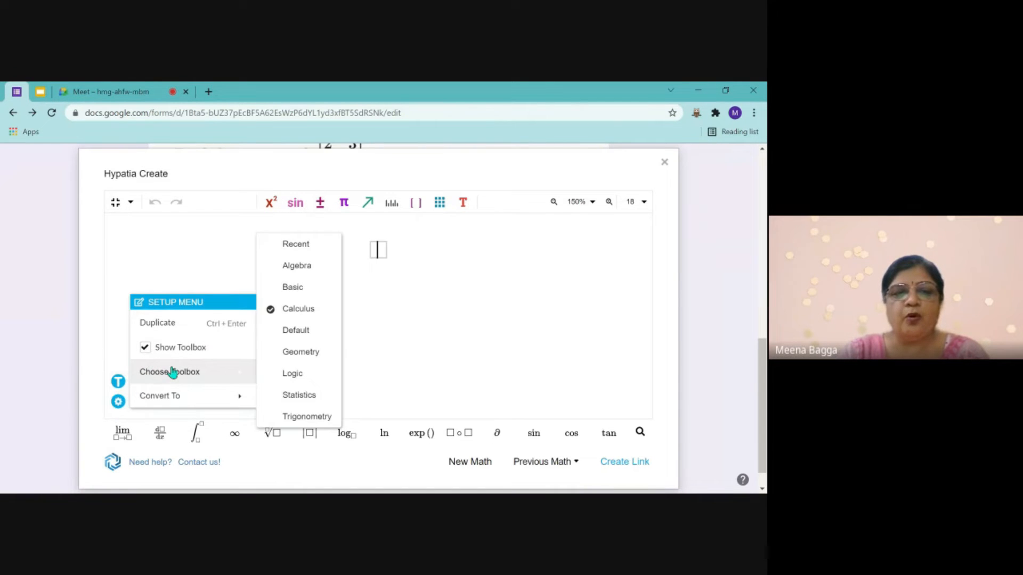
{"action": "left_click", "coordinate": [295, 350]}
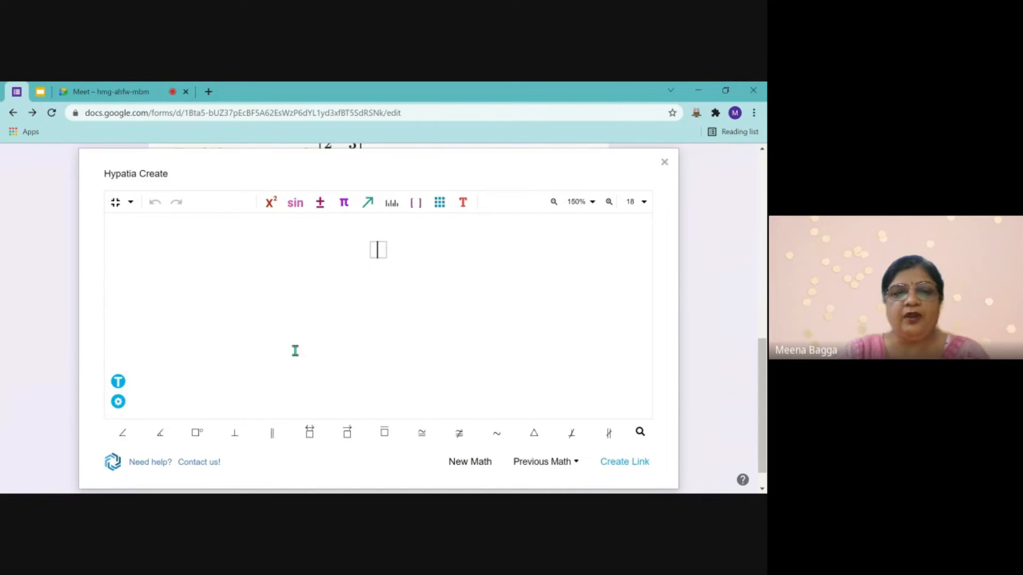
Enter a pair of parentheses containing the letters a and b, each under a vector arrow
{"action": "left_click", "coordinate": [346, 435]}
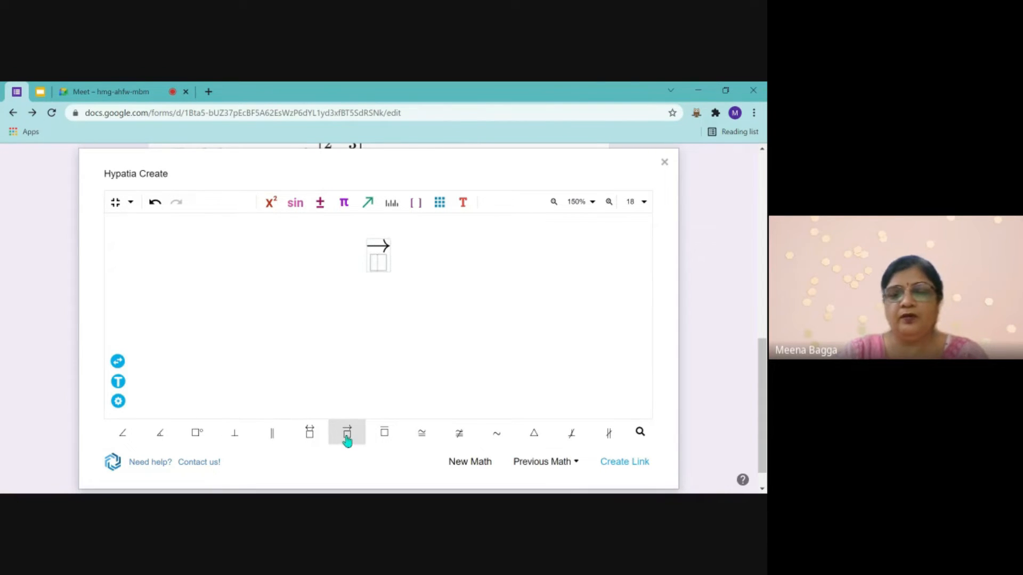
{"action": "key", "text": "ctrl+z"}
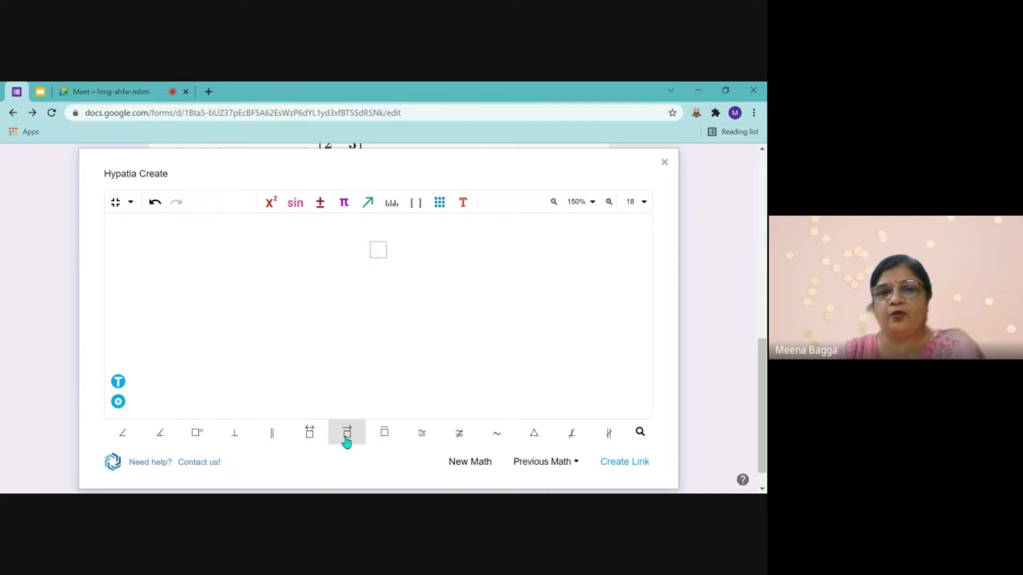
{"action": "left_click", "coordinate": [371, 428]}
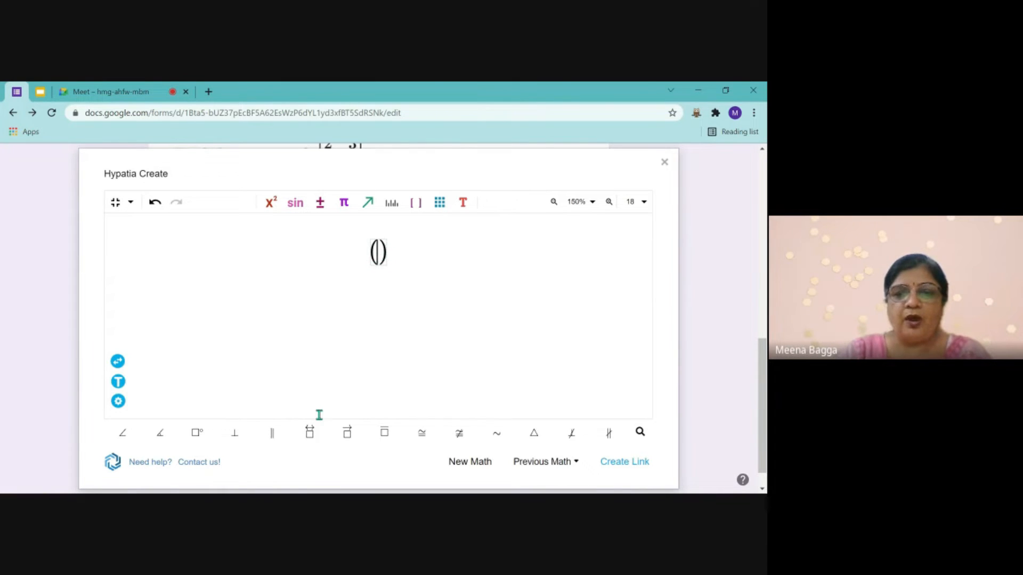
{"action": "left_click", "coordinate": [346, 434]}
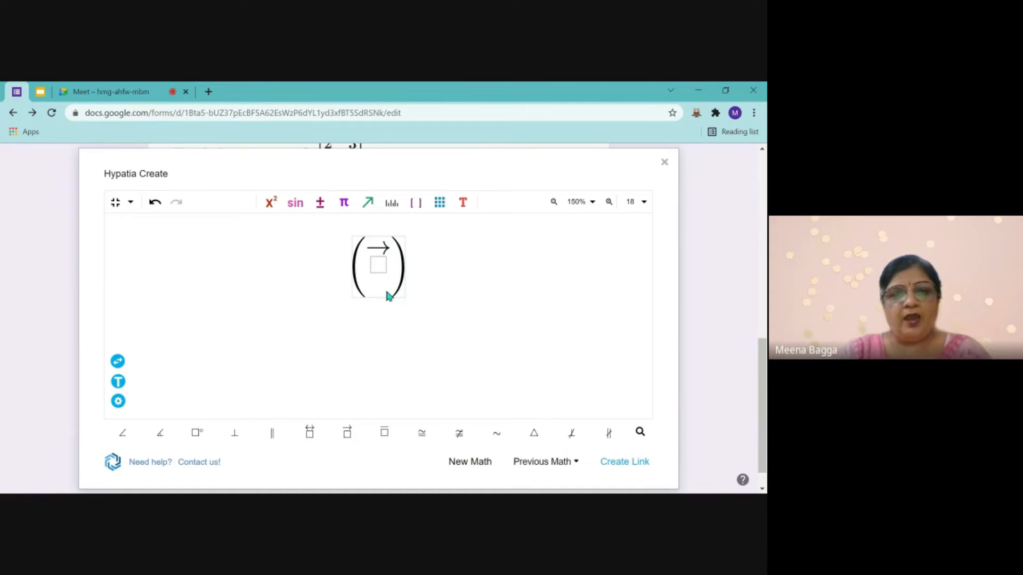
{"action": "type", "text": "a⃗"}
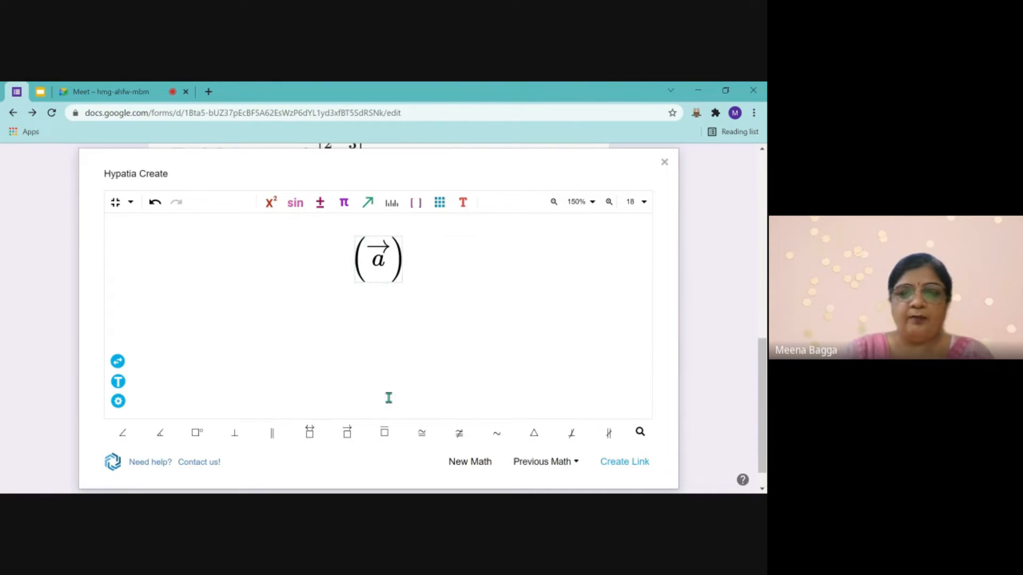
{"action": "left_click", "coordinate": [352, 439]}
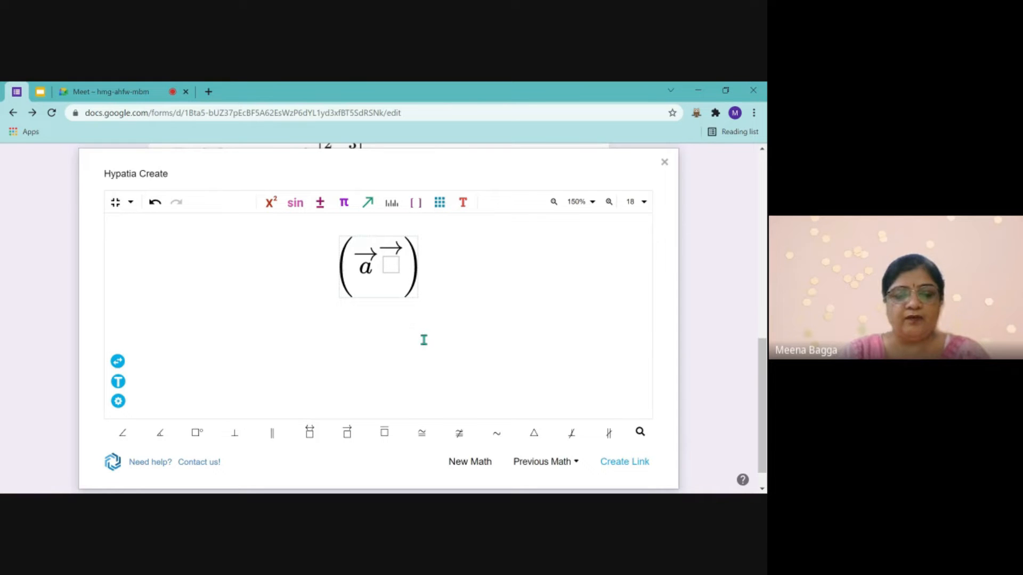
{"action": "type", "text": "b"}
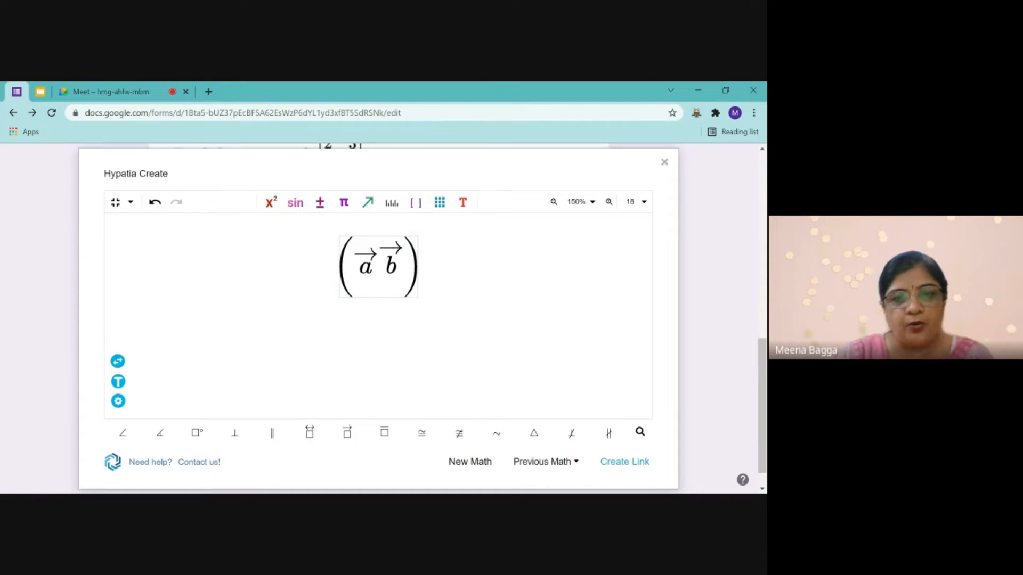
Check question 5 in the presentation, return to the form, and duplicate the parenthesised vector expression twice
{"action": "left_click", "coordinate": [40, 92]}
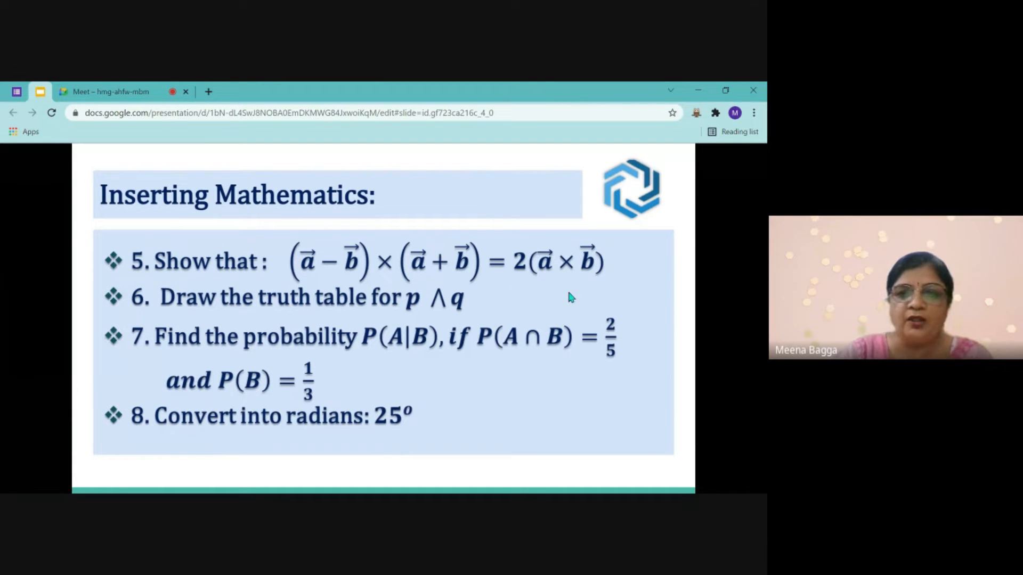
{"action": "left_click", "coordinate": [16, 92]}
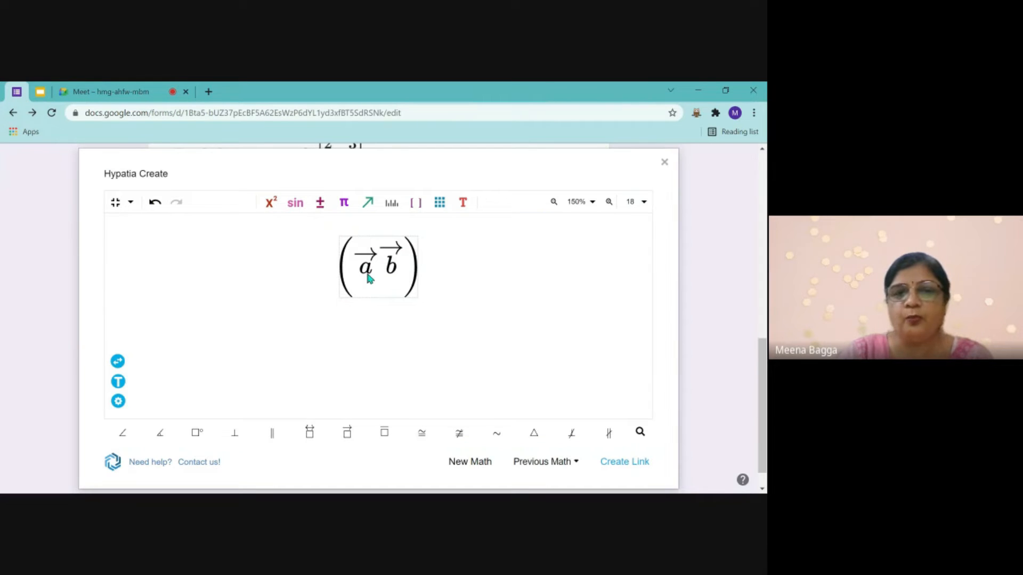
{"action": "left_click", "coordinate": [119, 402]}
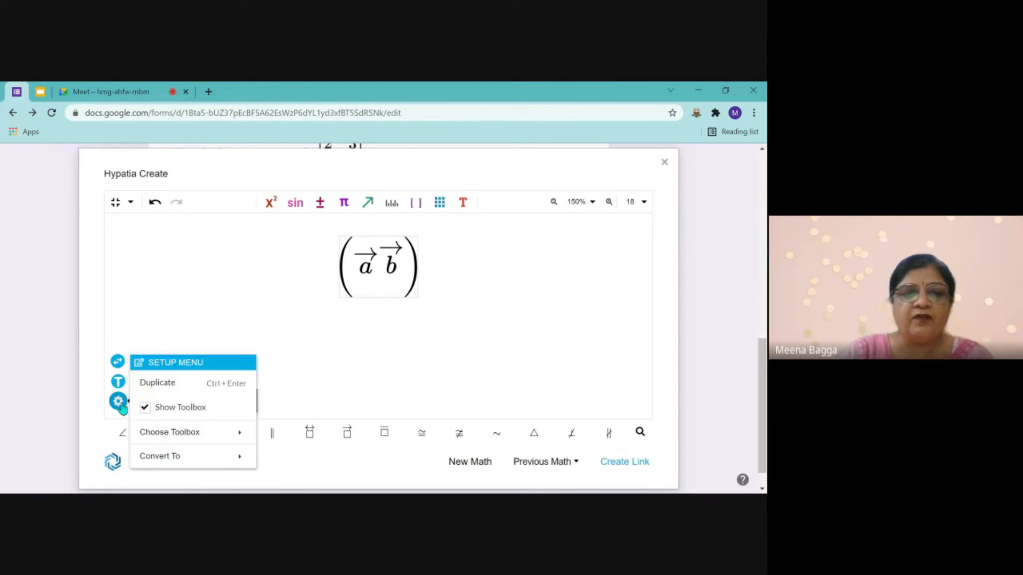
{"action": "left_click", "coordinate": [163, 386]}
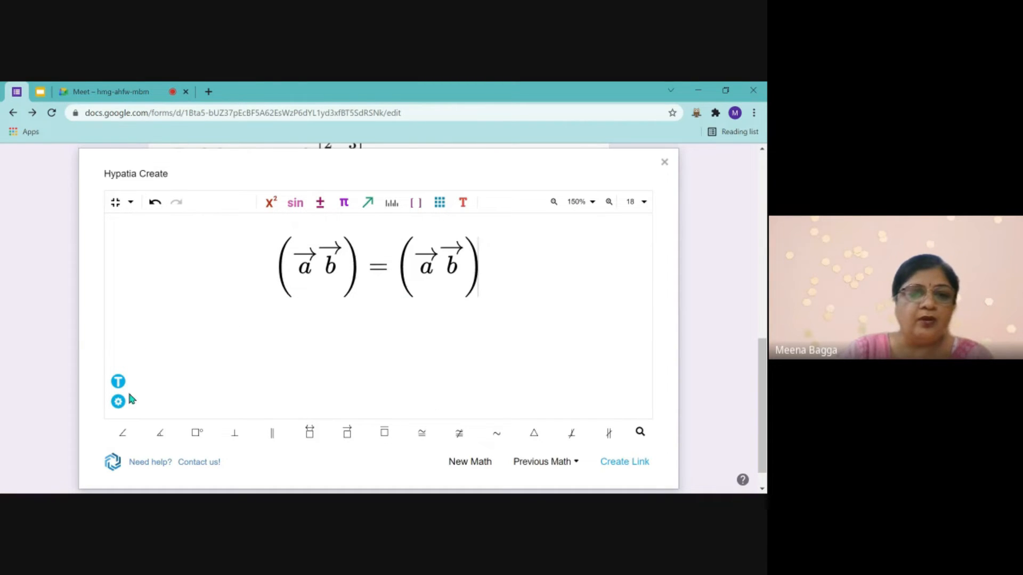
{"action": "left_click", "coordinate": [119, 401]}
{"action": "left_click", "coordinate": [179, 330]}
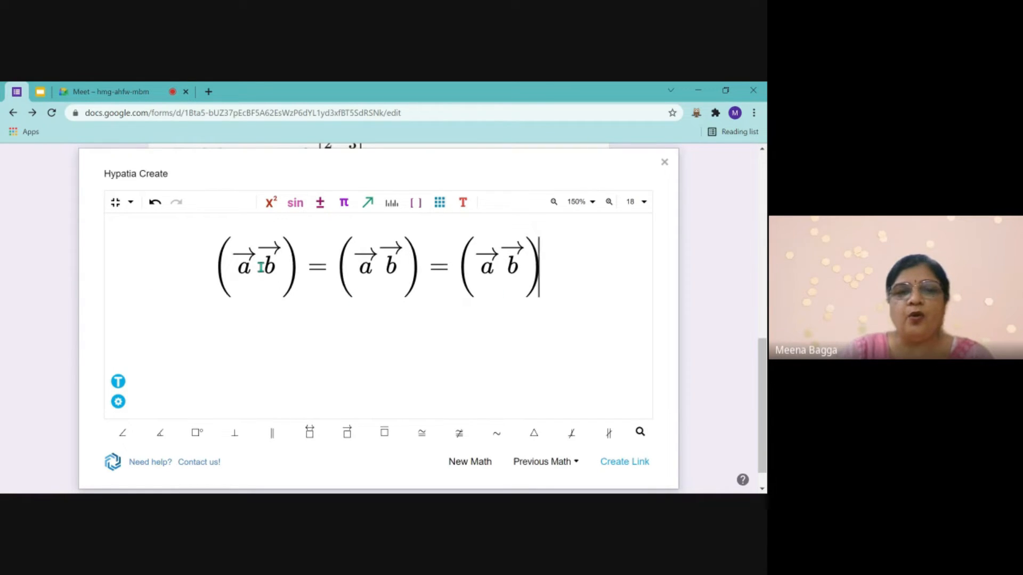
Add the text "Show that:" before the expression and insert a minus sign between vectors a and b in the first parentheses
{"action": "left_click", "coordinate": [209, 270]}
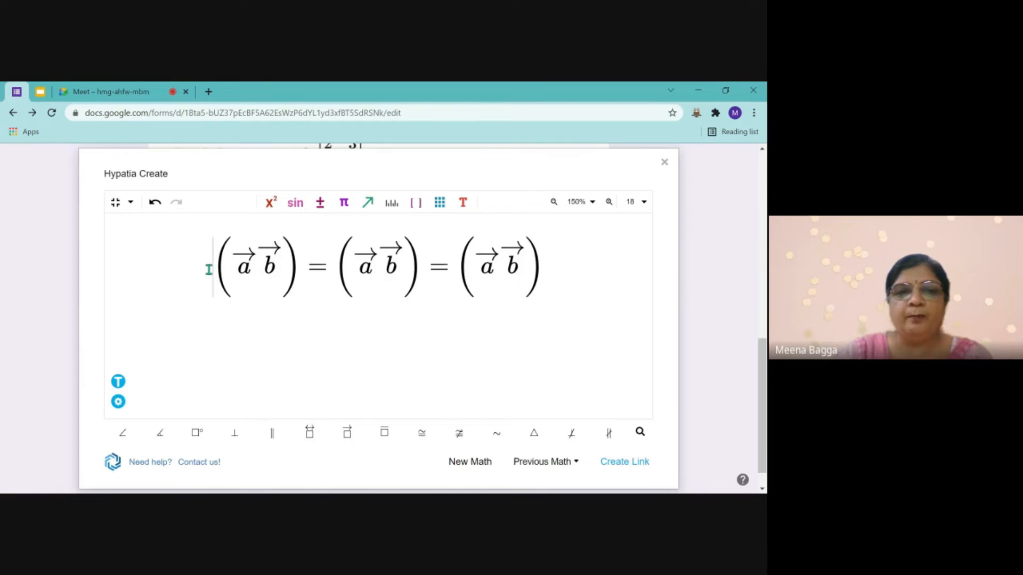
{"action": "left_click", "coordinate": [118, 383]}
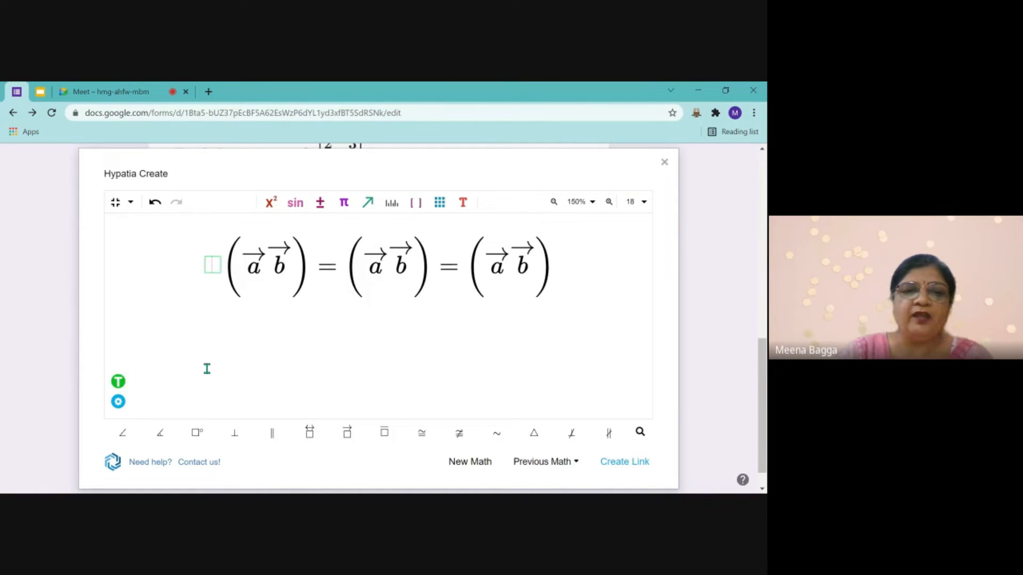
{"action": "type", "text": "Show th"}
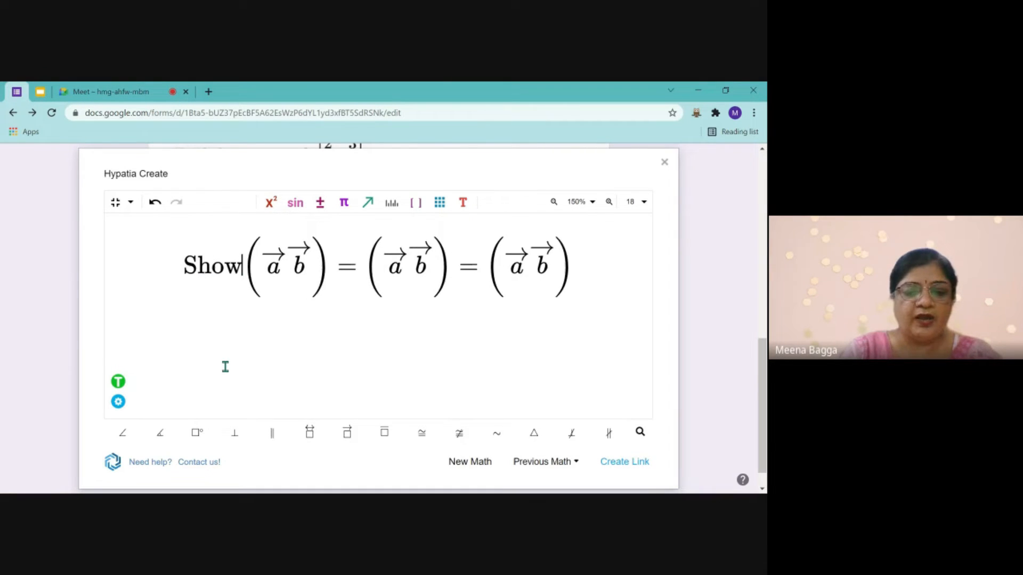
{"action": "type", "text": "at:"}
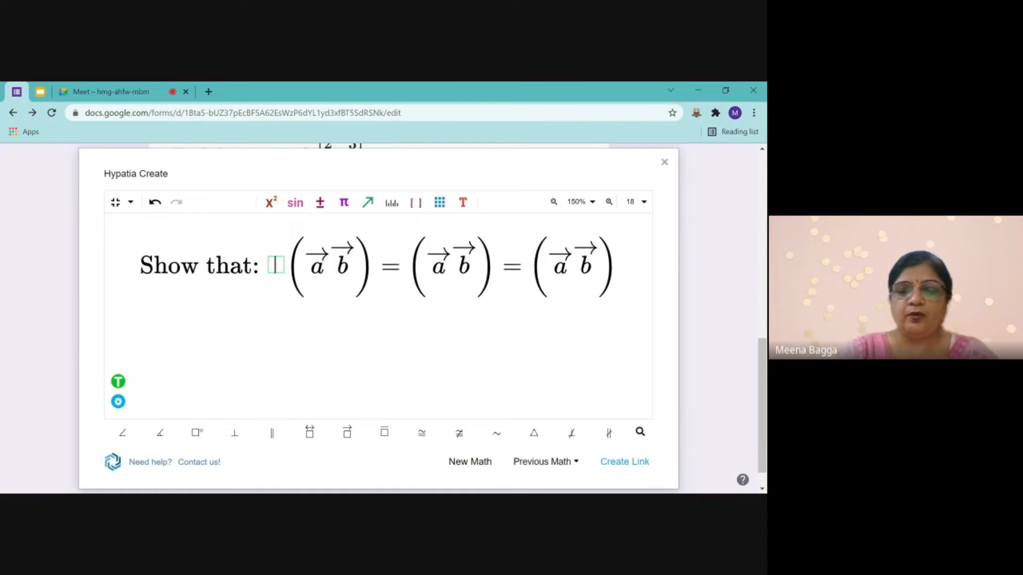
{"action": "key", "text": "BackSpace"}
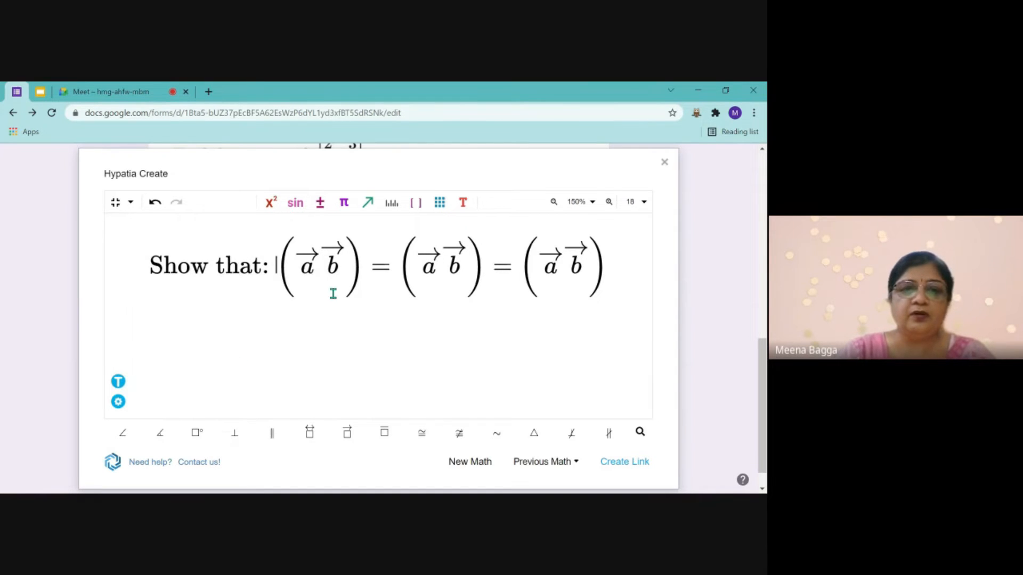
{"action": "left_click", "coordinate": [328, 263]}
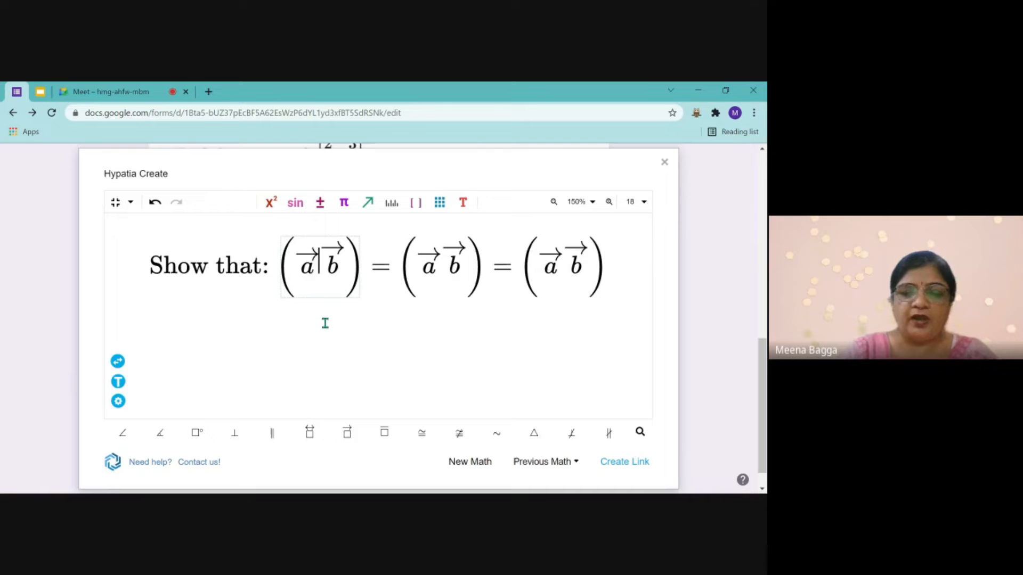
{"action": "type", "text": "-"}
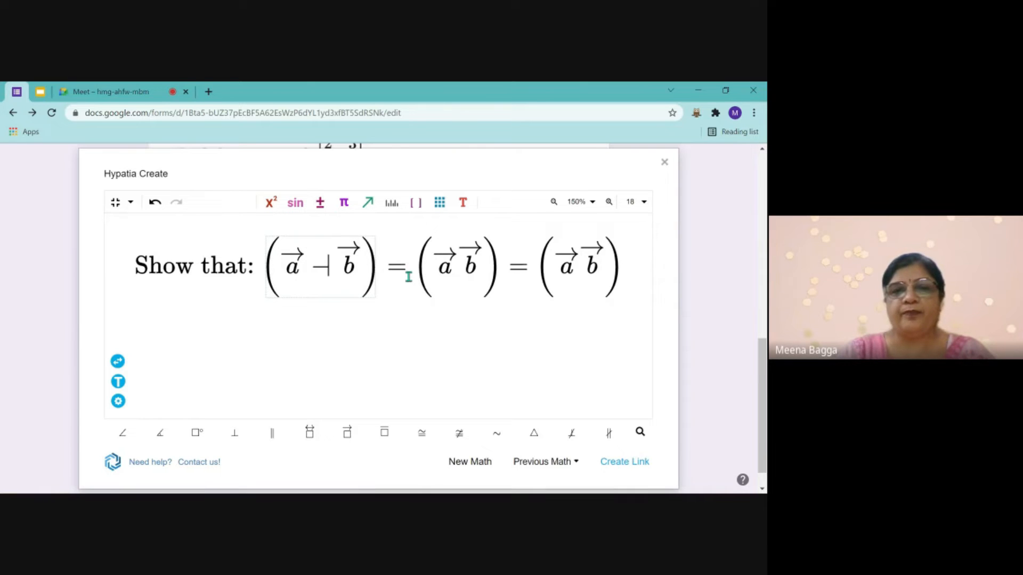
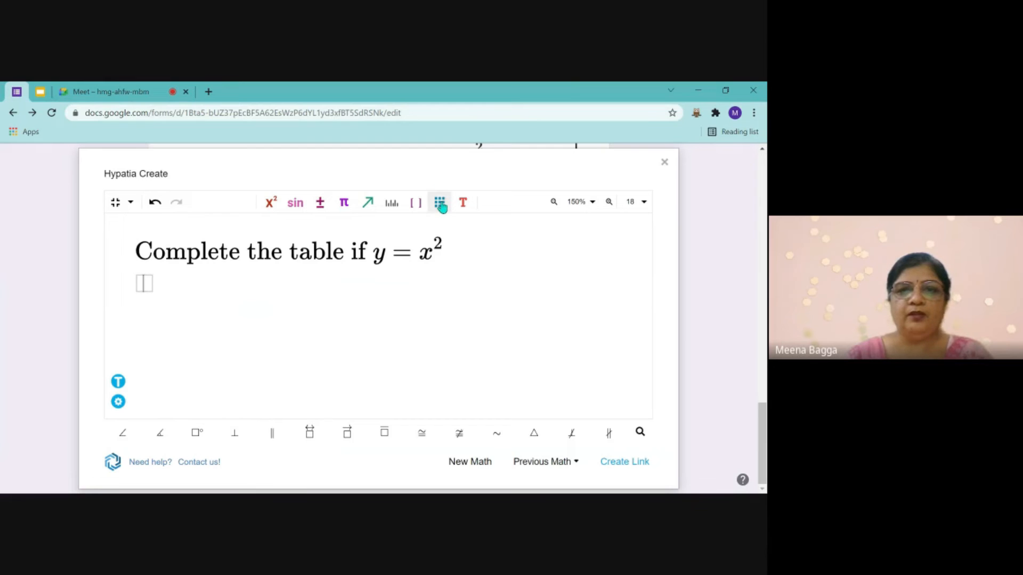
Insert a bordered table with 2 rows and 6 columns below the line "Complete the table if y = x²"
{"action": "left_click", "coordinate": [440, 205]}
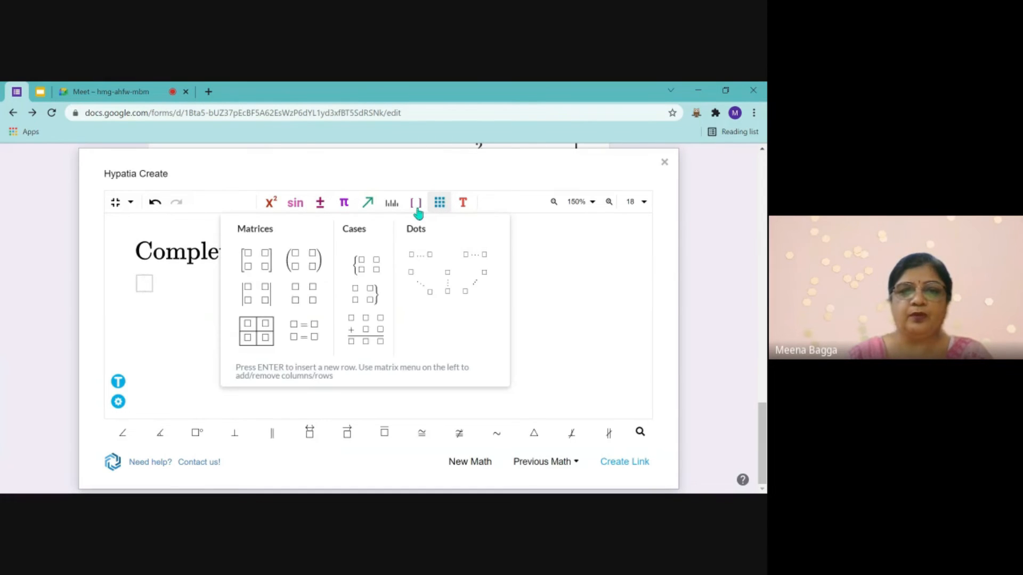
{"action": "left_click", "coordinate": [255, 329]}
{"action": "double_click", "coordinate": [220, 314]}
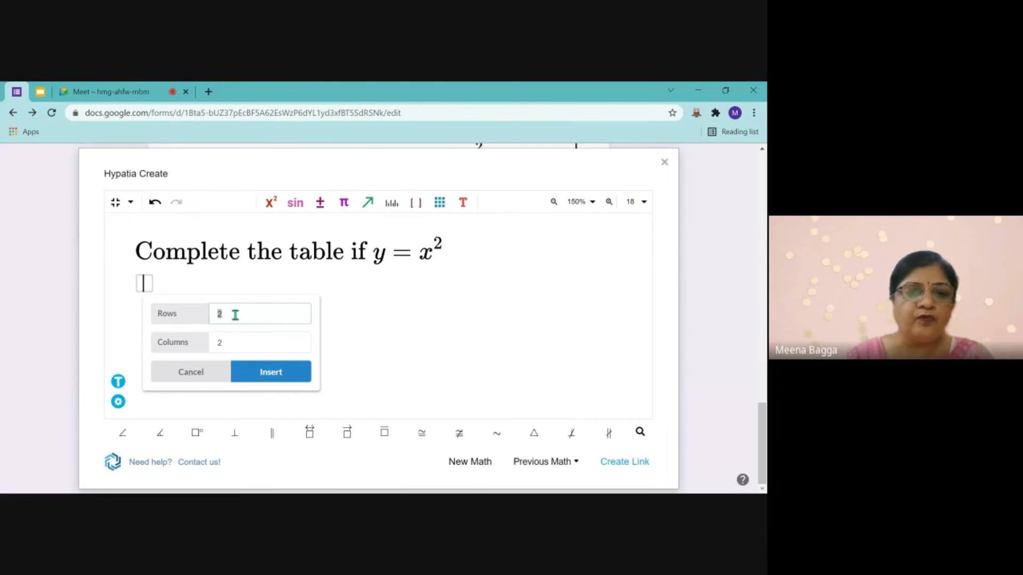
{"action": "left_click", "coordinate": [229, 344]}
{"action": "key", "text": "BackSpace"}
{"action": "type", "text": "6"}
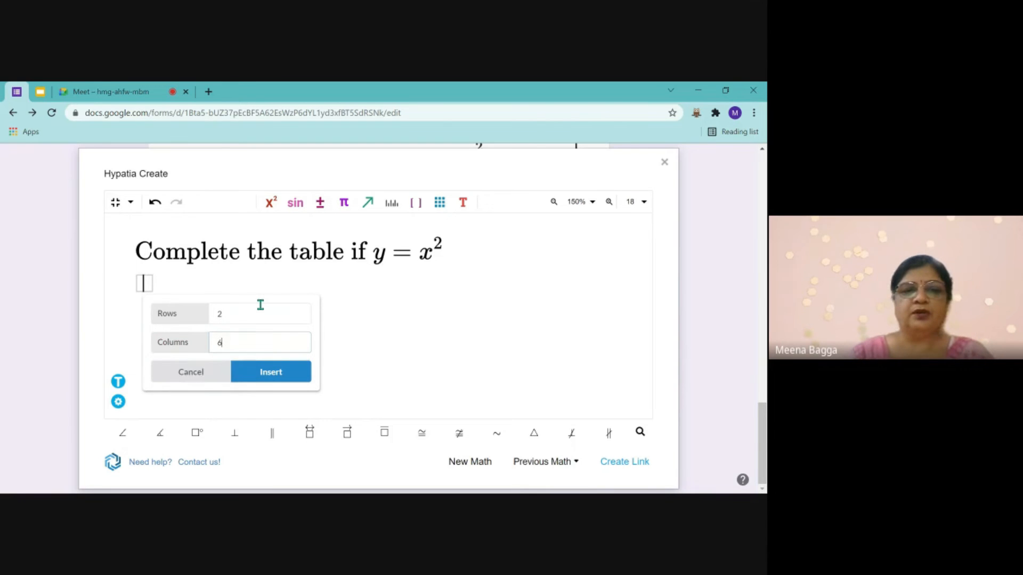
{"action": "left_click", "coordinate": [290, 373]}
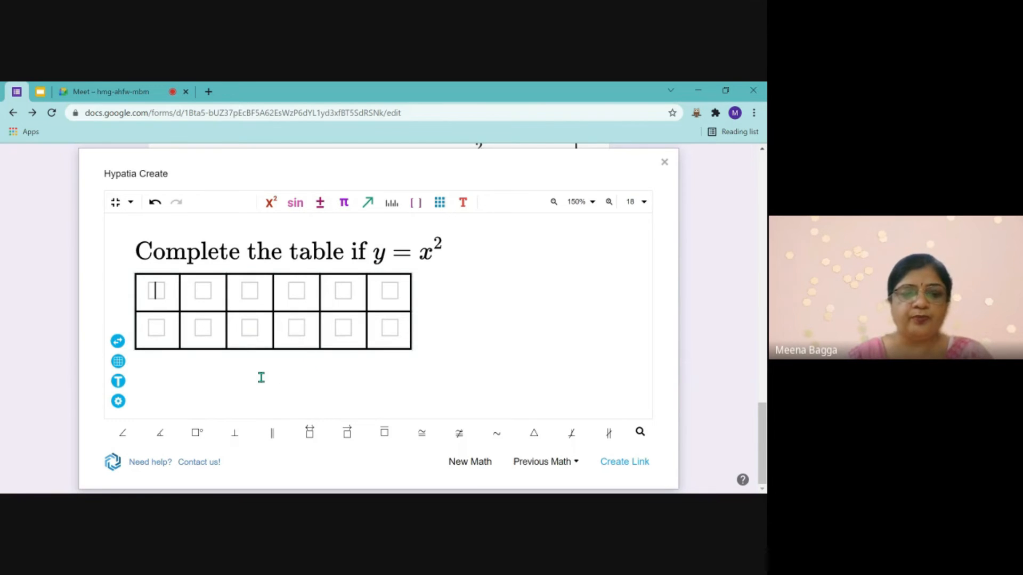
Label the table's first column with x in the upper row and y in the lower row
{"action": "type", "text": "x"}
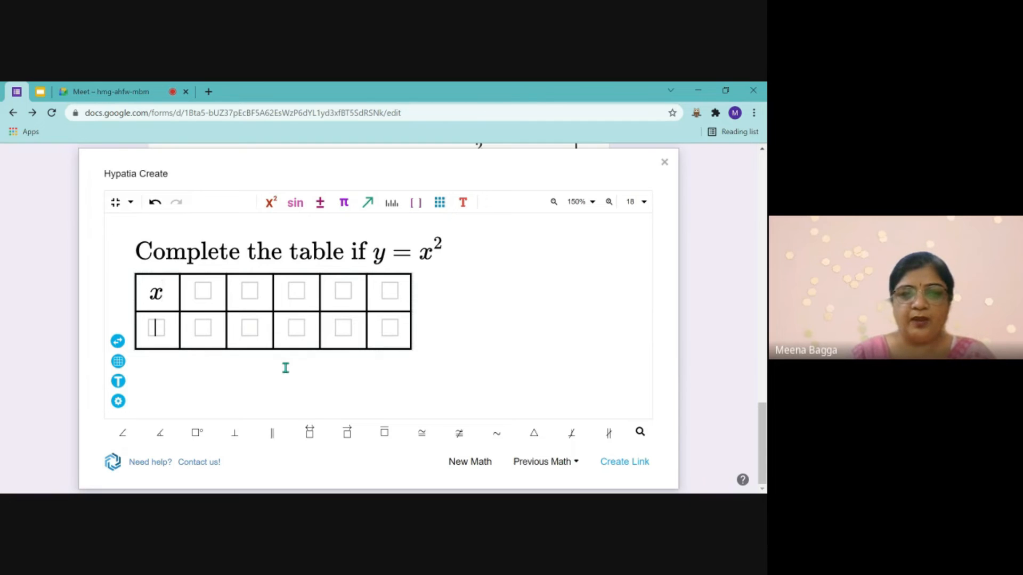
{"action": "key", "text": "Down"}
{"action": "type", "text": "y"}
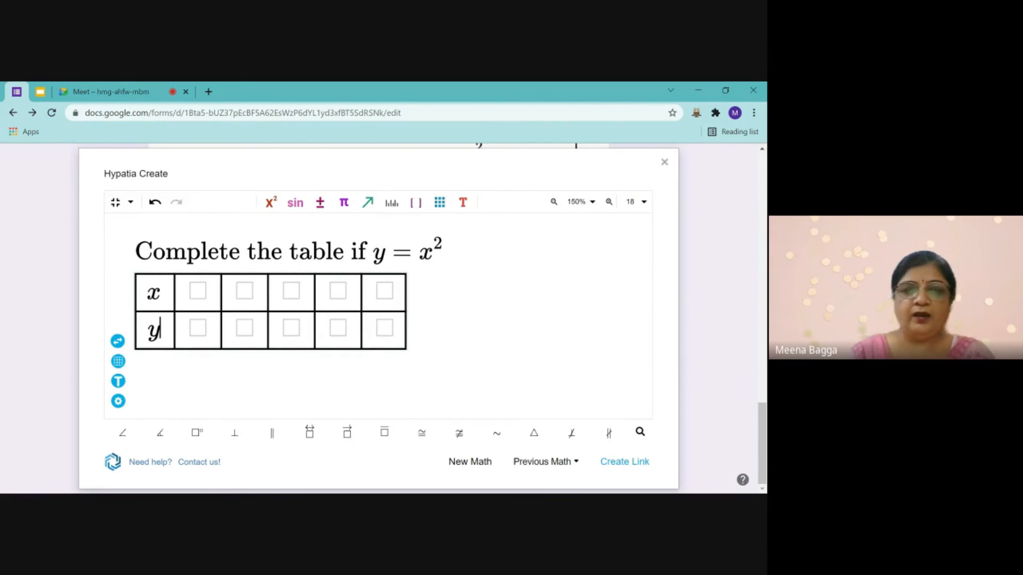
Fill the remaining cells of the x row with 0, 1, 2, -1 and -2
{"action": "key", "text": "Up"}
{"action": "key", "text": "Right"}
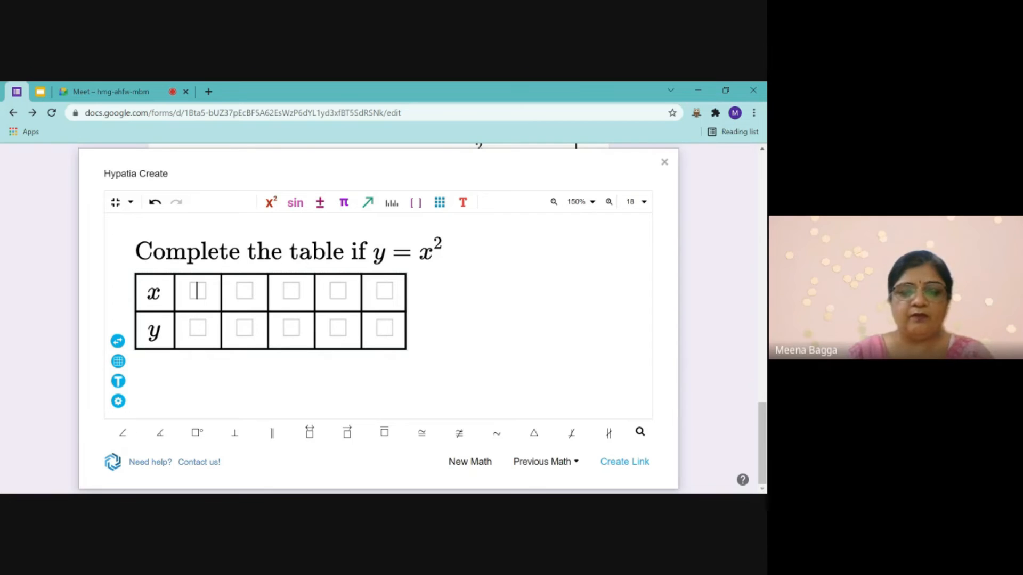
{"action": "type", "text": "0"}
{"action": "key", "text": "Right"}
{"action": "type", "text": "1"}
{"action": "key", "text": "Right"}
{"action": "type", "text": "2"}
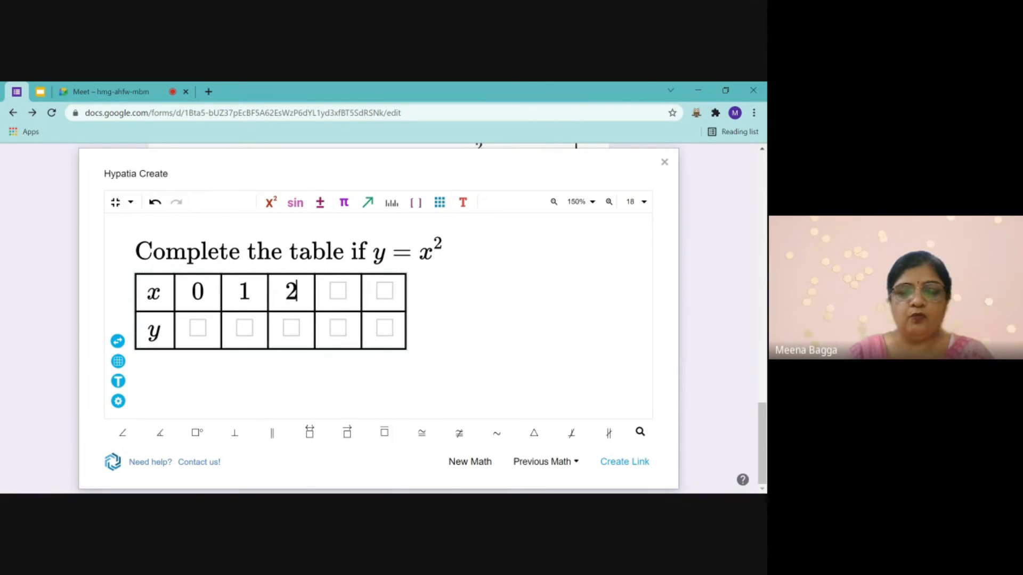
{"action": "key", "text": "Right"}
{"action": "type", "text": "-1"}
{"action": "key", "text": "Right"}
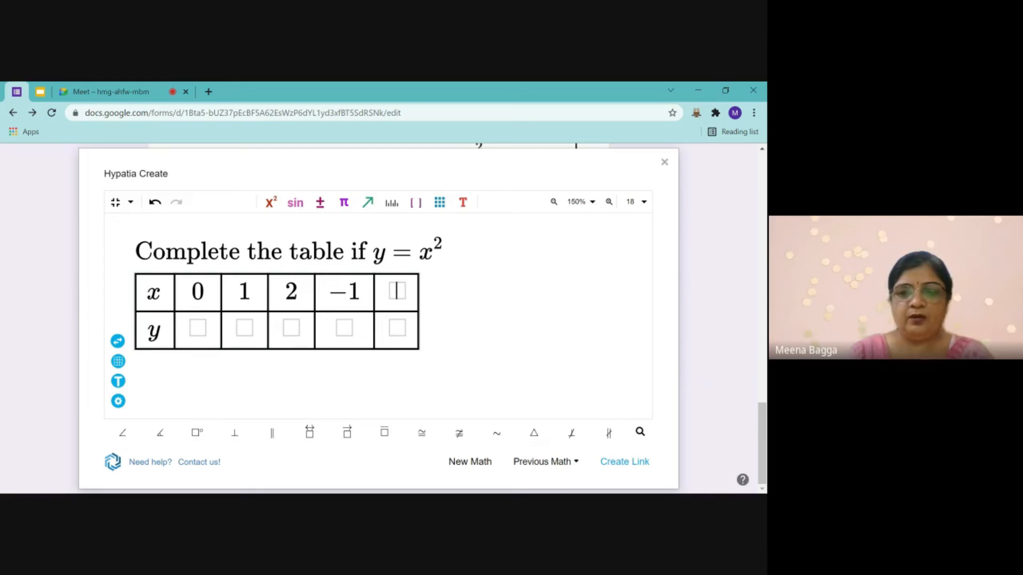
{"action": "type", "text": "-2"}
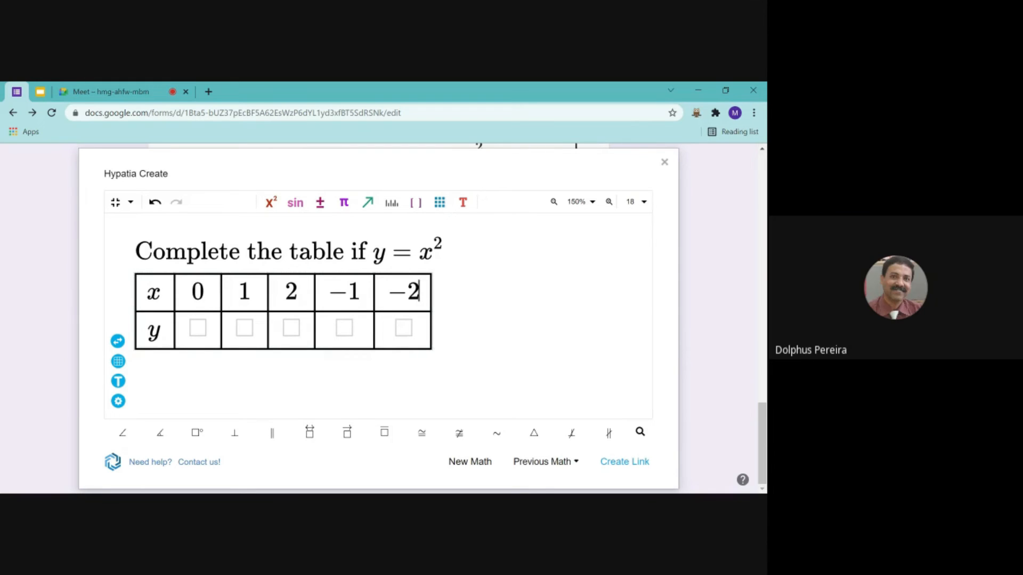
Create a link for the table question, minimise the Hypatia Create editor, and add a new question to the form
{"action": "left_click", "coordinate": [636, 465]}
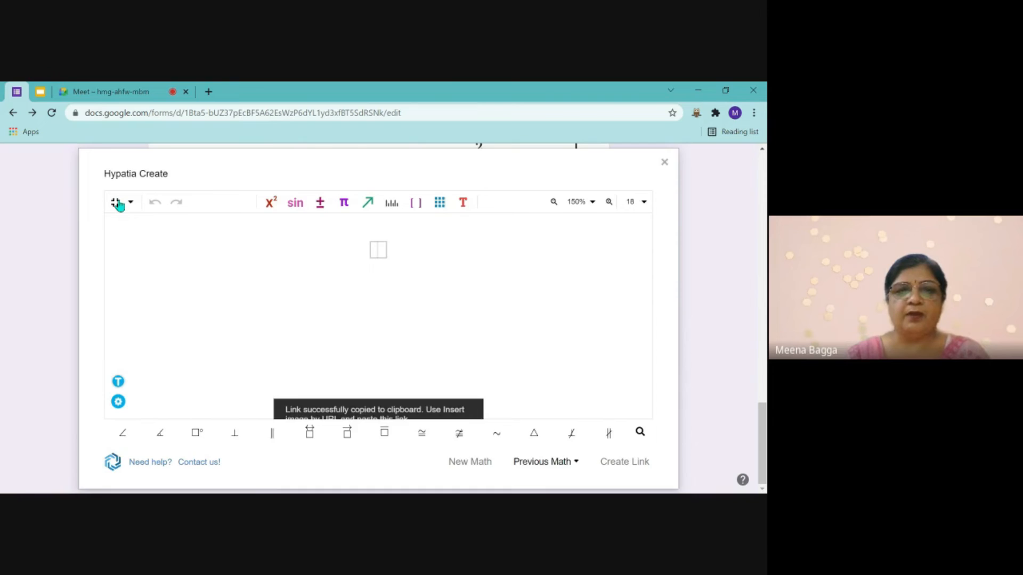
{"action": "left_click", "coordinate": [116, 202]}
{"action": "left_click", "coordinate": [631, 265]}
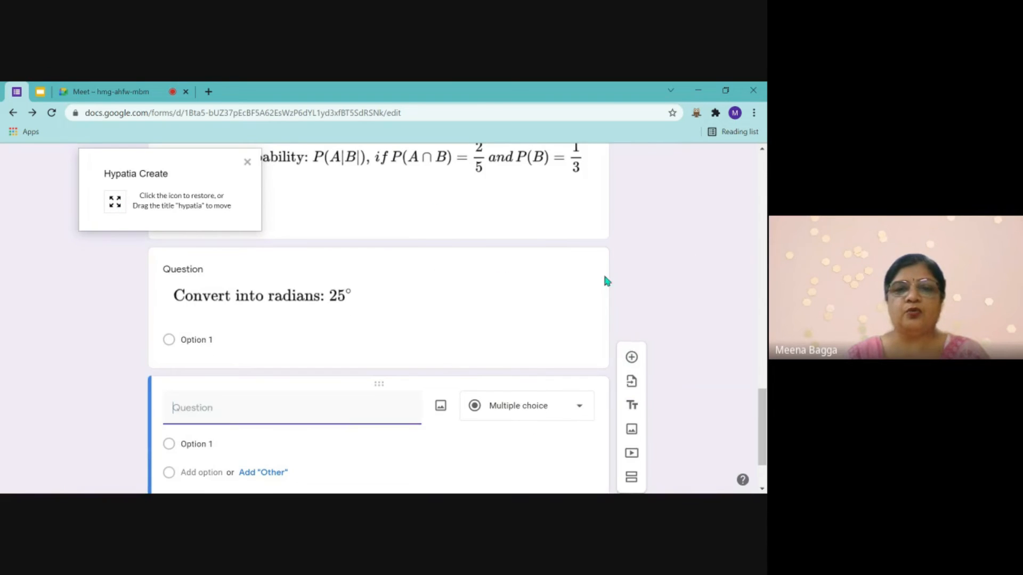
Insert the table image into the new blank question by URL, using the copied link
{"action": "left_click", "coordinate": [440, 406]}
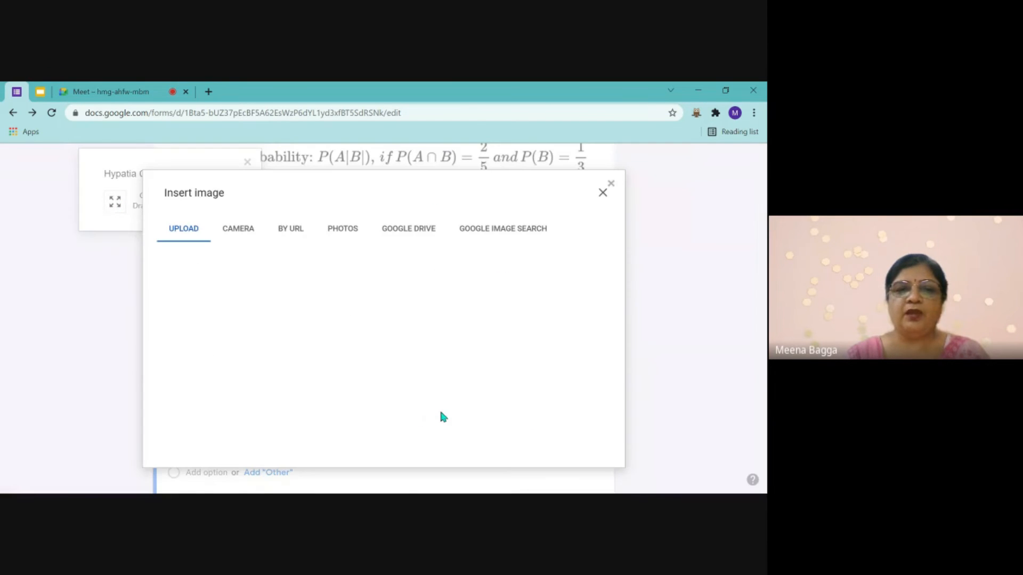
{"action": "left_click", "coordinate": [291, 232]}
{"action": "left_click", "coordinate": [296, 283]}
{"action": "key", "text": "ctrl+v"}
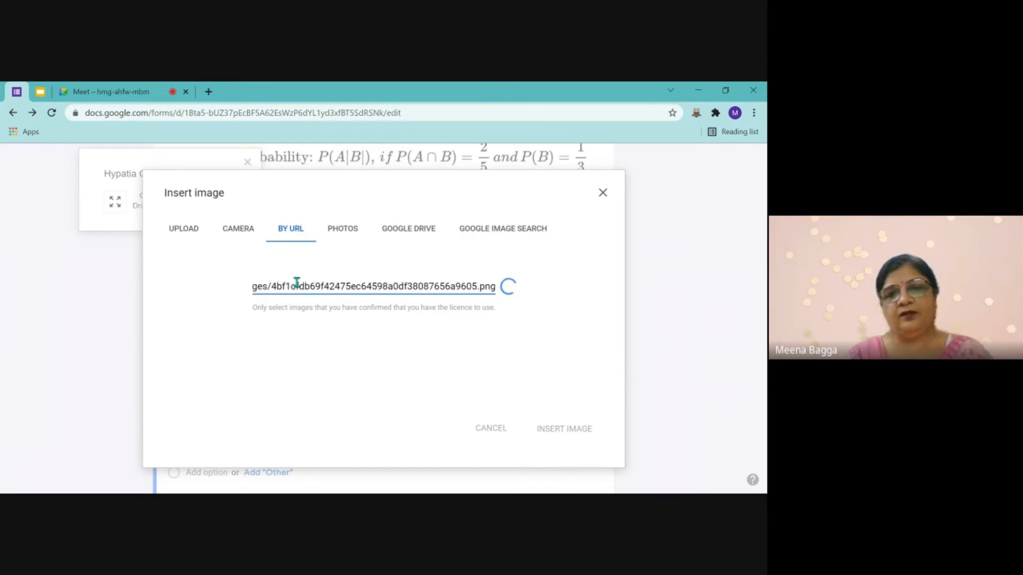
{"action": "left_click", "coordinate": [570, 431]}
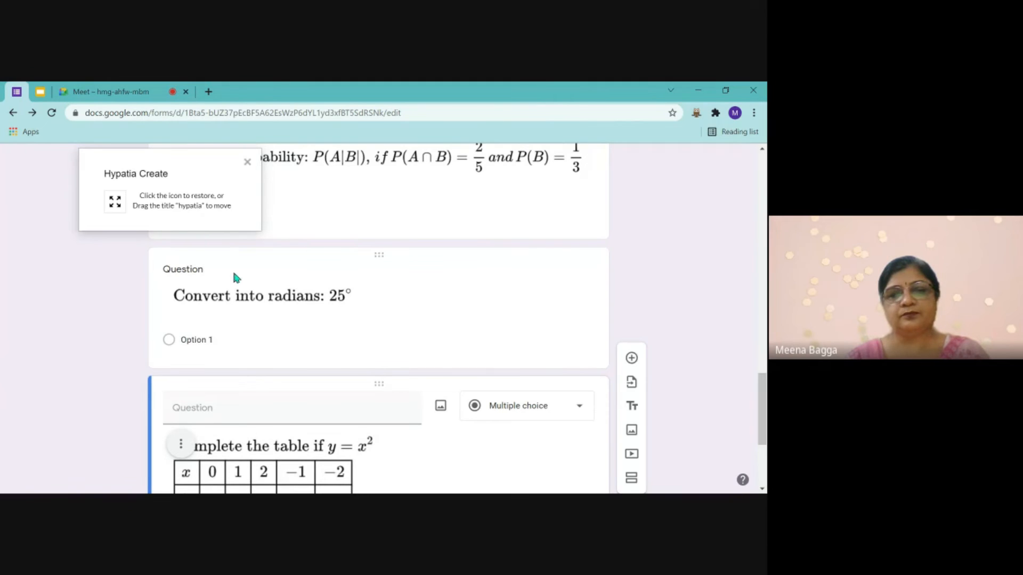
Restore the minimised Hypatia Create editor for a new math expression
{"action": "left_click_drag", "start_coordinate": [763, 390], "coordinate": [764, 430]}
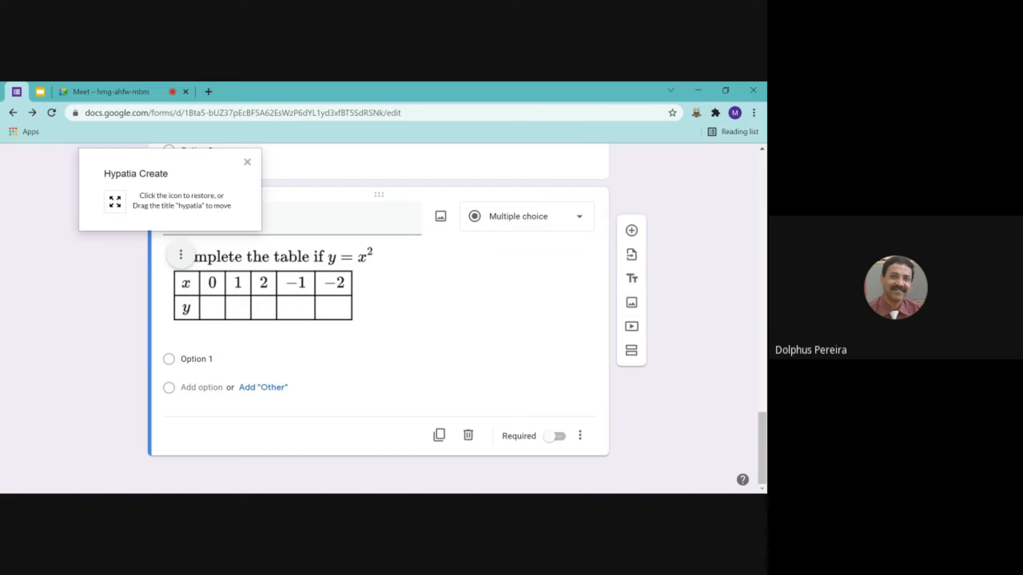
{"action": "left_click", "coordinate": [115, 202]}
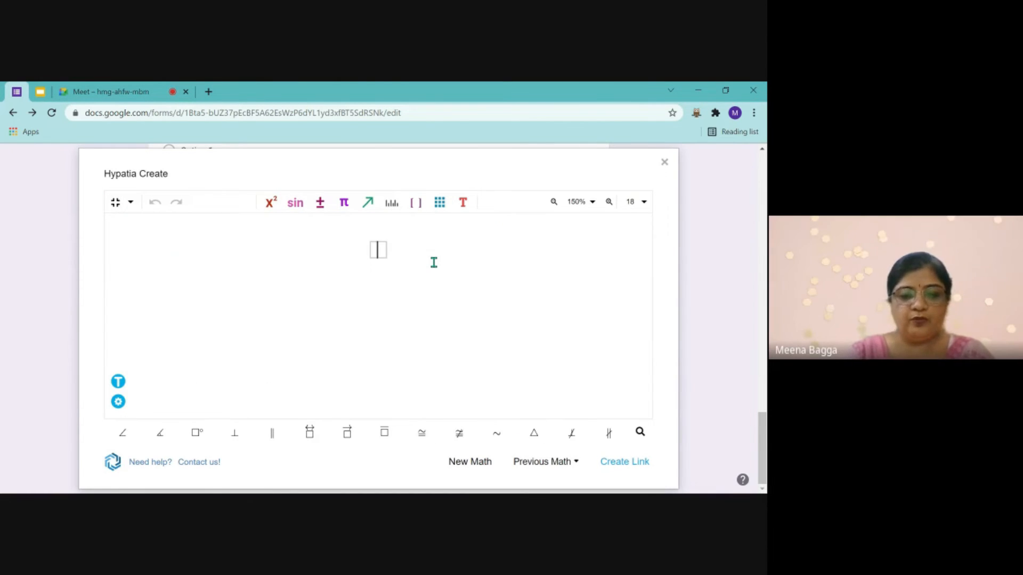
{"action": "type", "text": "Solve y"}
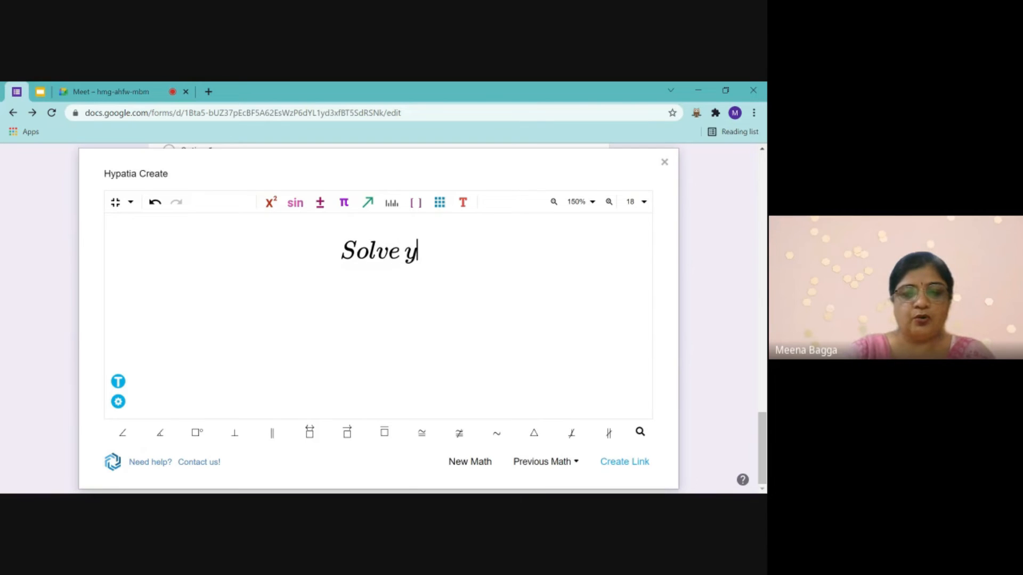
{"action": "key", "text": "BackSpace"}
{"action": "type", "text": "the i"}
{"action": "type", "text": "nequal"}
{"action": "type", "text": "ity"}
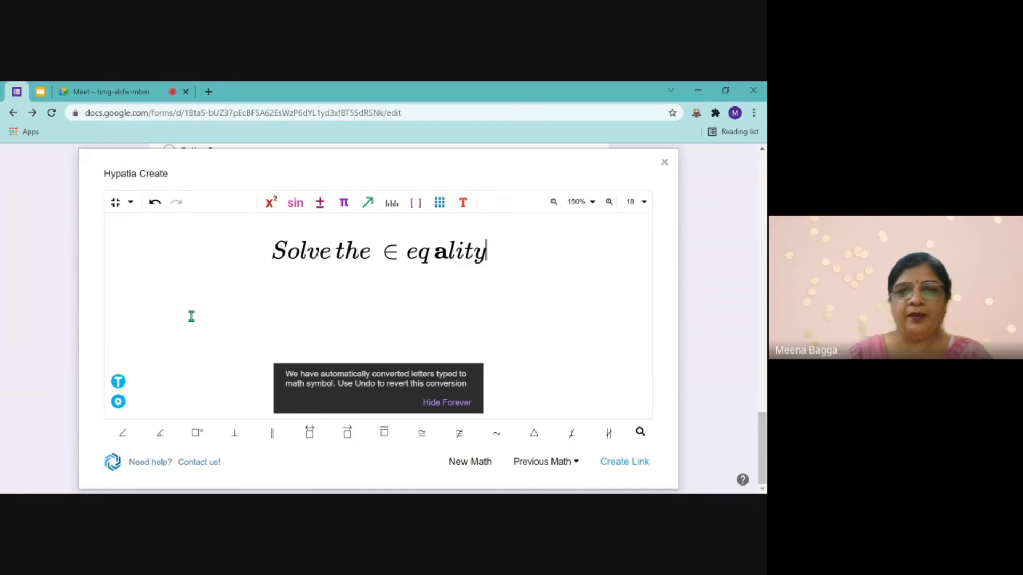
{"action": "left_click_drag", "start_coordinate": [288, 251], "coordinate": [516, 253]}
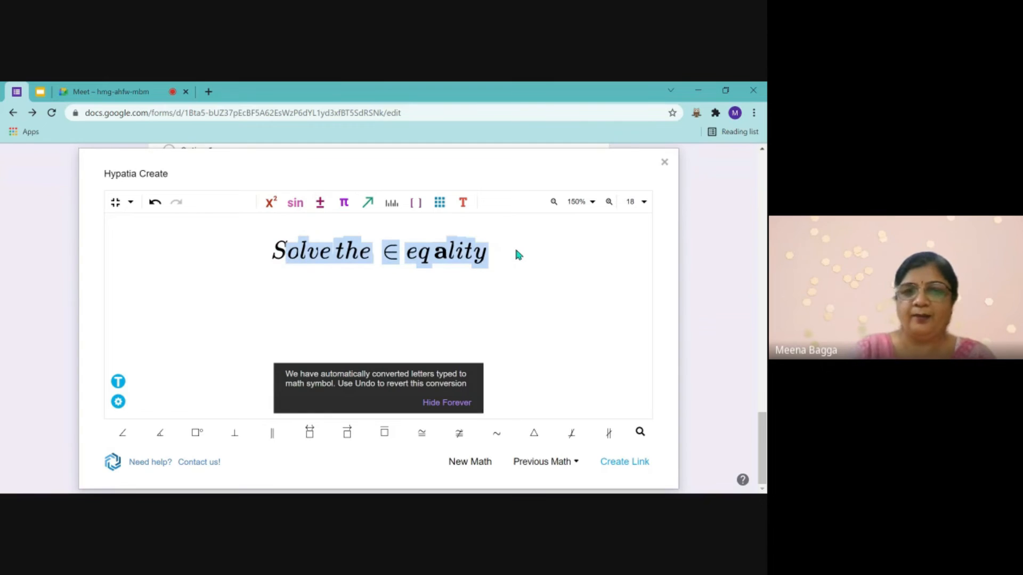
{"action": "key", "text": "BackSpace"}
{"action": "key", "text": "BackSpace"}
Enter "Solve the inequality" in text mode and convert the expression to left-aligned multiline
{"action": "left_click", "coordinate": [114, 379]}
{"action": "type", "text": "Solve the inequality"}
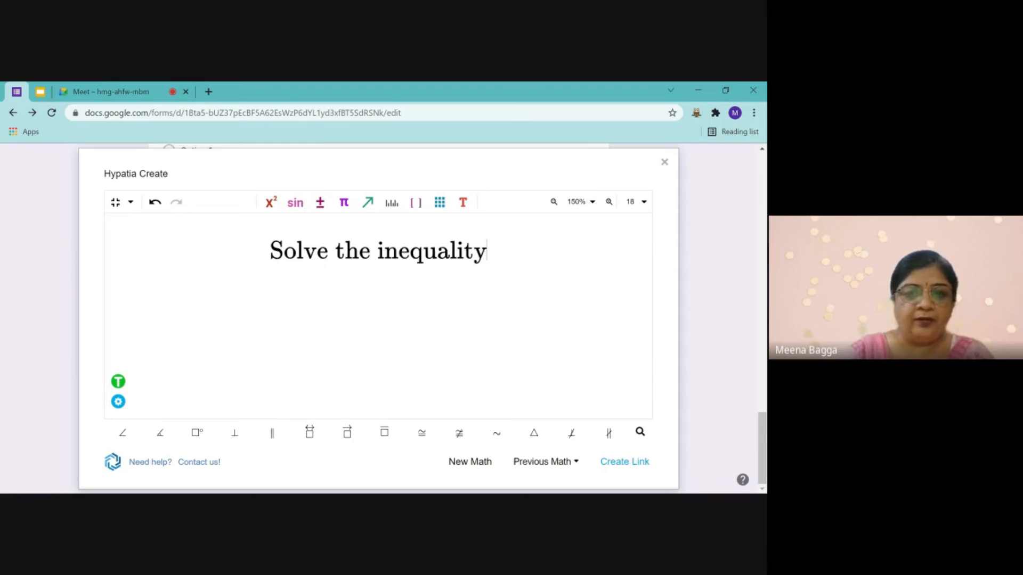
{"action": "key", "text": "Return"}
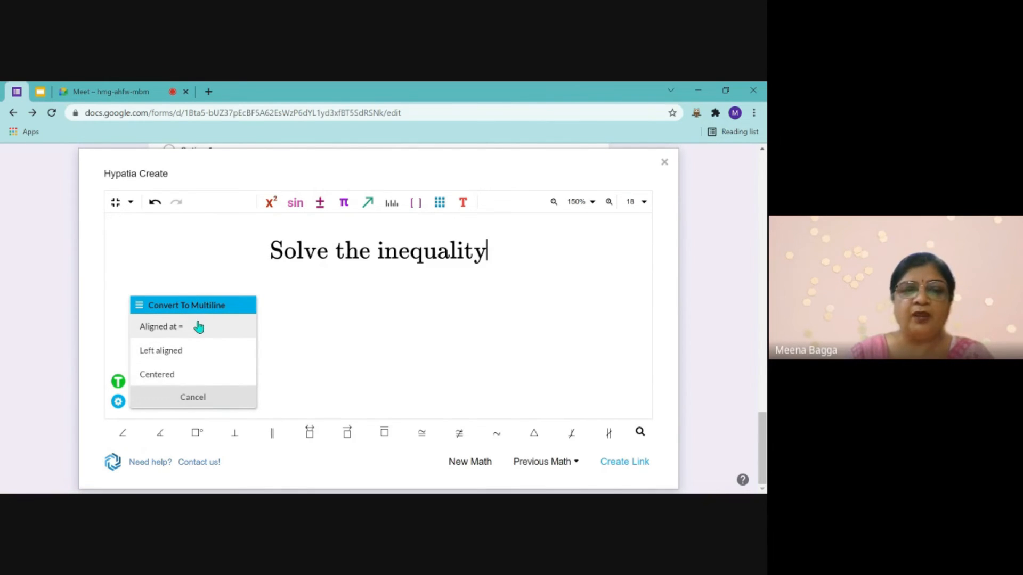
{"action": "left_click", "coordinate": [198, 354]}
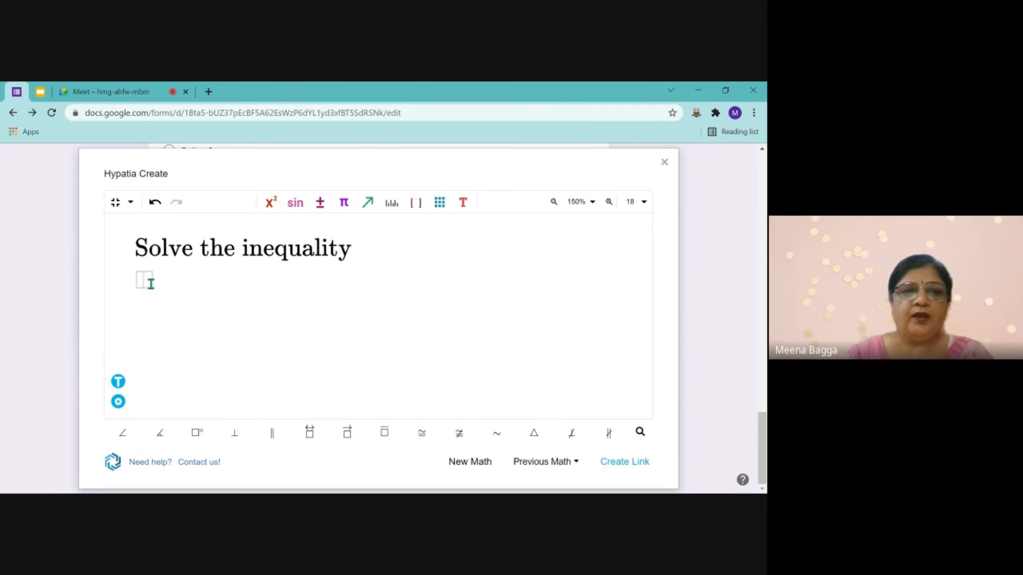
Enter the inequality x + y ≤ 6 on the second line and add two blank lines below it
{"action": "type", "text": "x"}
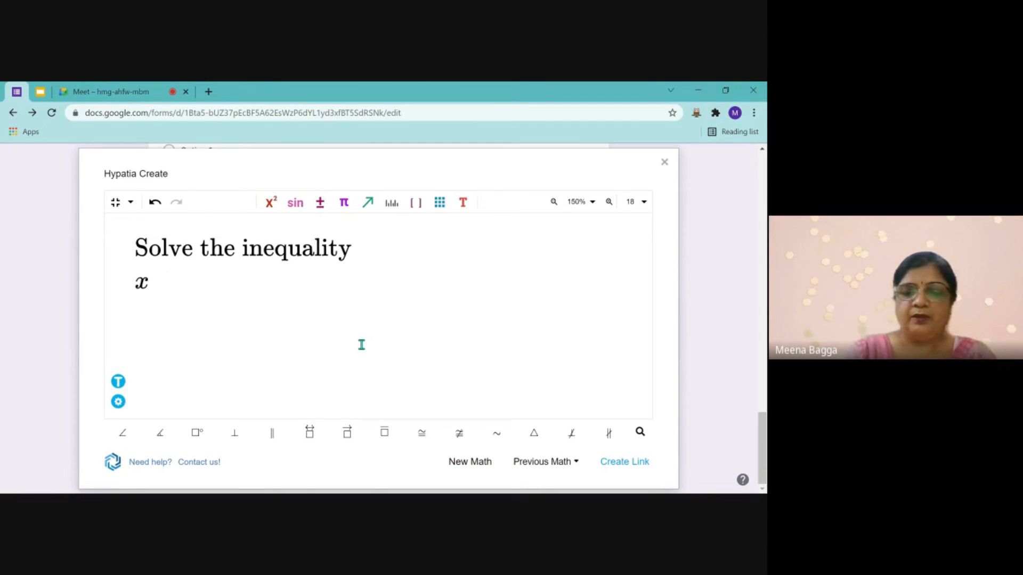
{"action": "type", "text": "+y<="}
{"action": "type", "text": "6"}
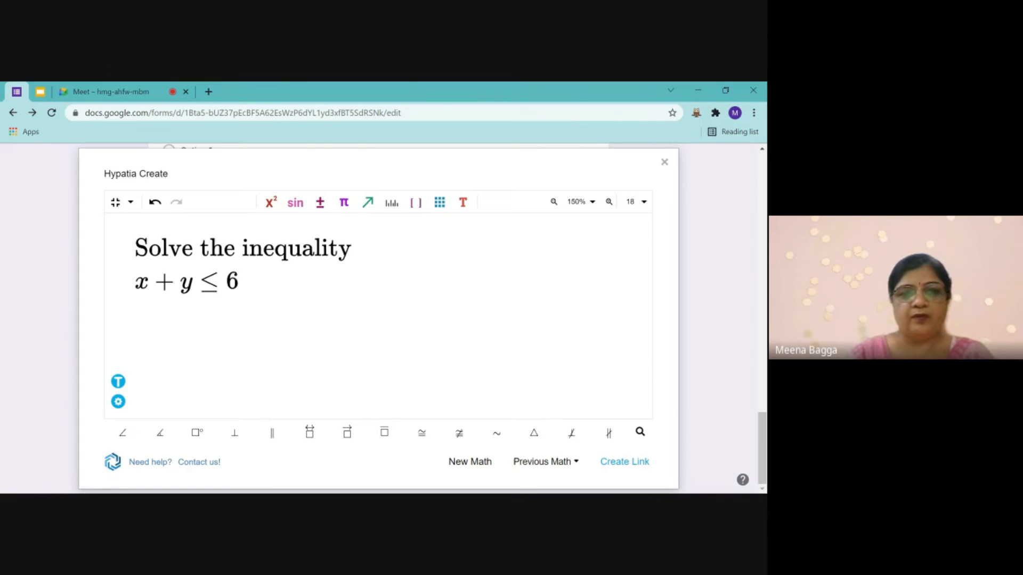
{"action": "key", "text": "Return"}
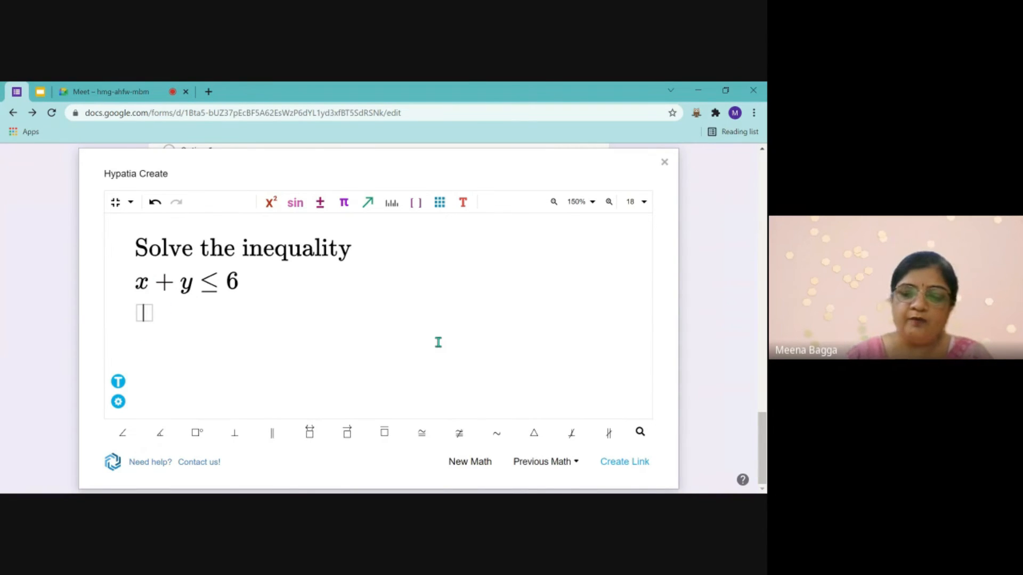
{"action": "key", "text": "Return"}
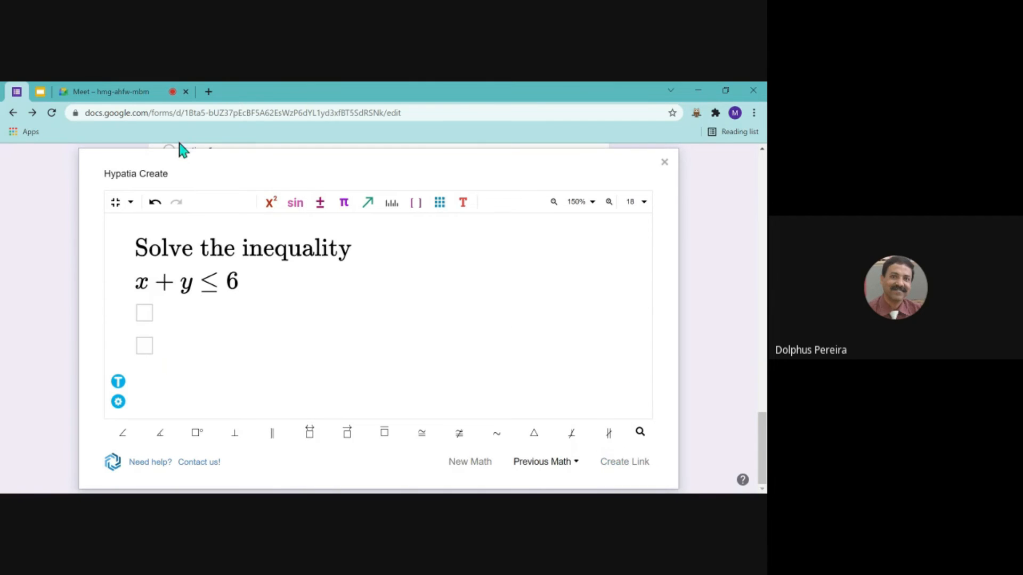
Create a link for the inequality and use it to insert the image by URL into a new form question
{"action": "left_click", "coordinate": [115, 202]}
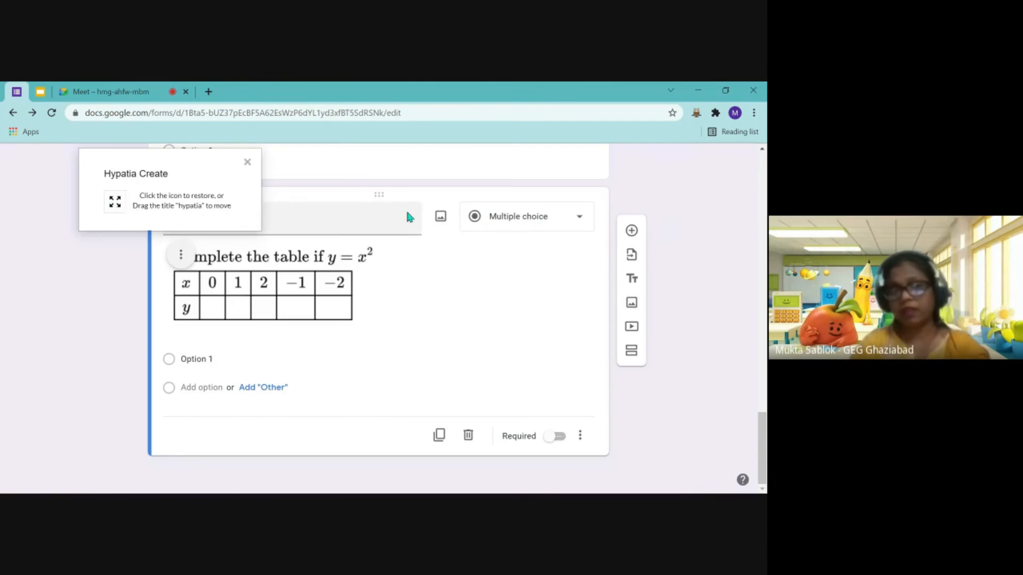
{"action": "left_click", "coordinate": [631, 230]}
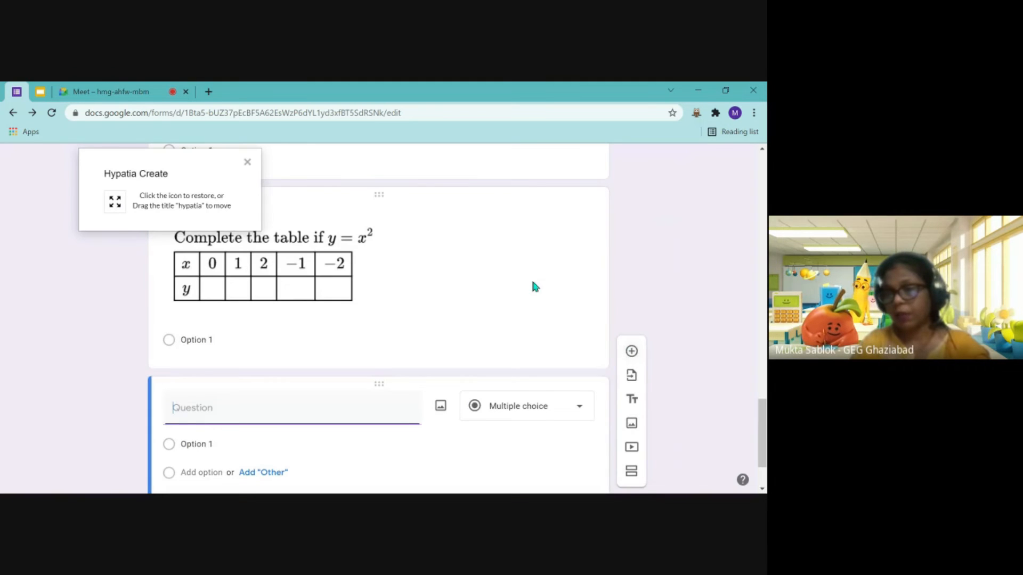
{"action": "left_click", "coordinate": [431, 401]}
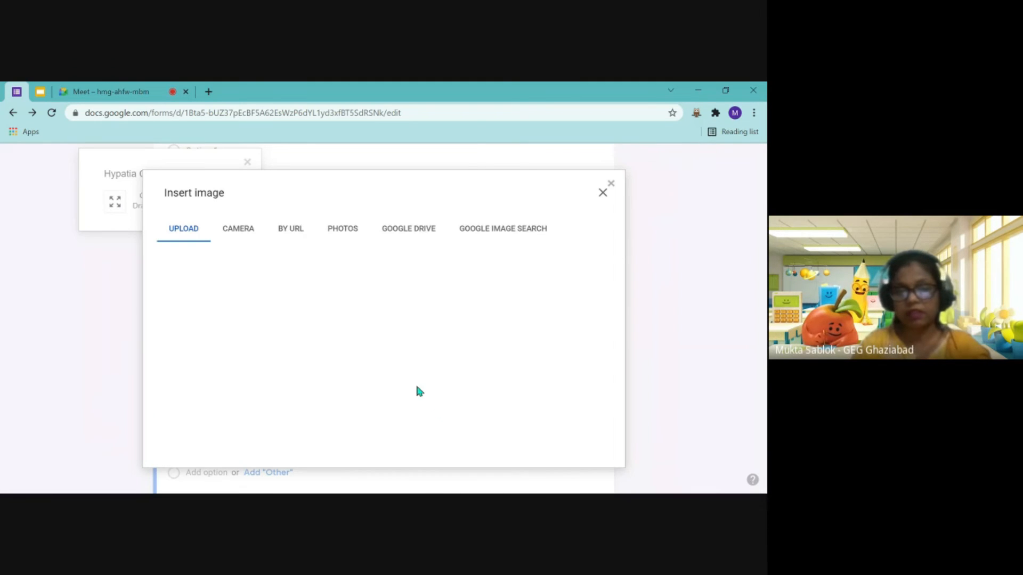
{"action": "left_click", "coordinate": [294, 234]}
{"action": "left_click", "coordinate": [312, 286]}
{"action": "key", "text": "ctrl+v"}
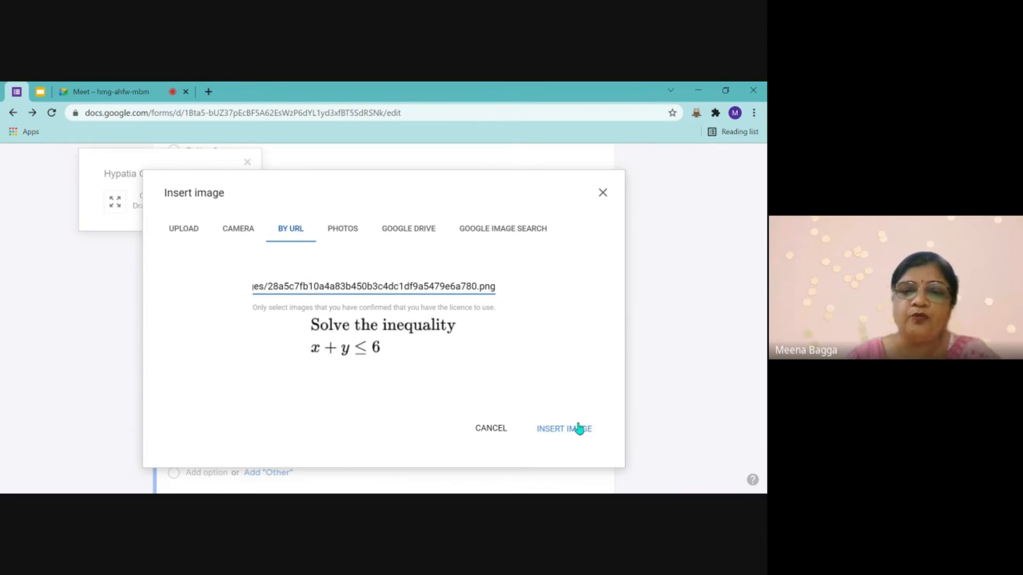
{"action": "left_click", "coordinate": [578, 428]}
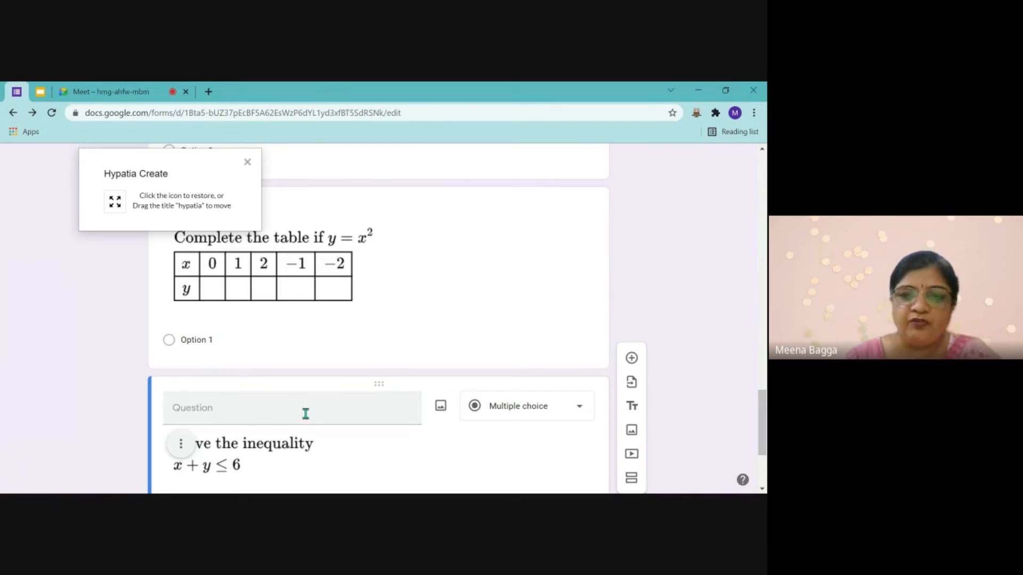
{"action": "scroll", "coordinate": [319, 400], "scroll_direction": "down", "scroll_amount": 3}
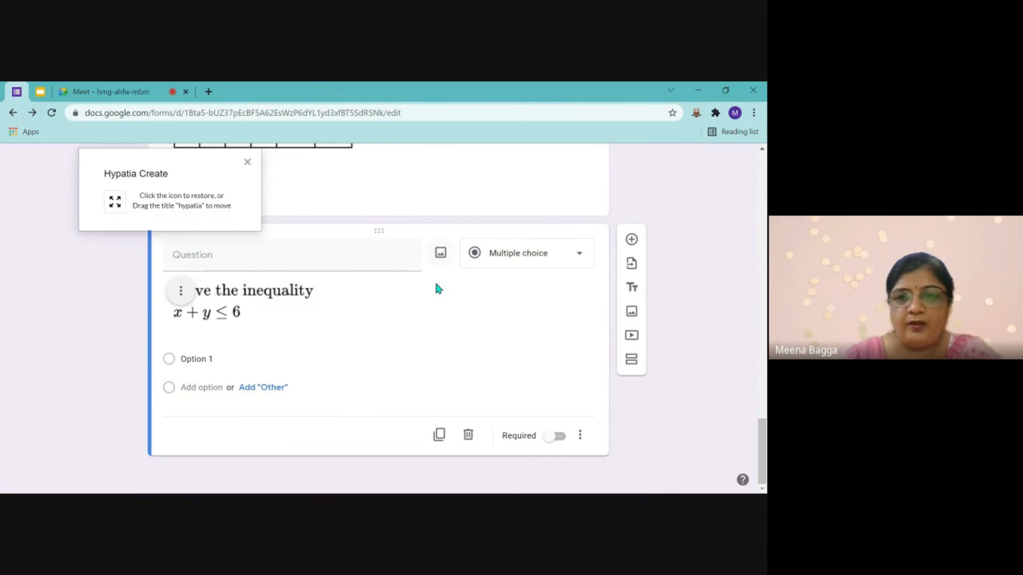
Add another question to the form and search Google Images for "a triangle" as its question image
{"action": "left_click", "coordinate": [631, 239]}
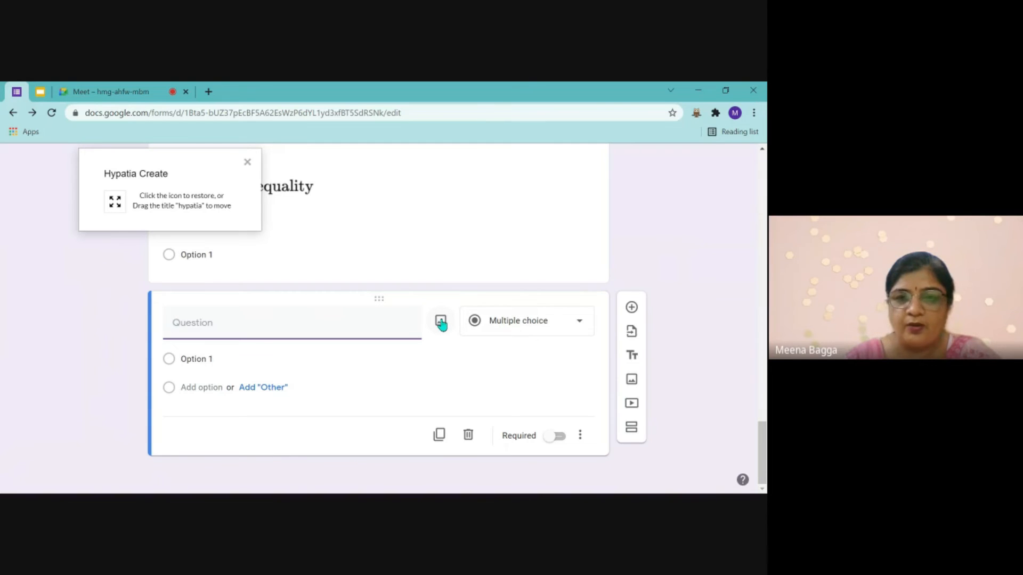
{"action": "left_click", "coordinate": [441, 322]}
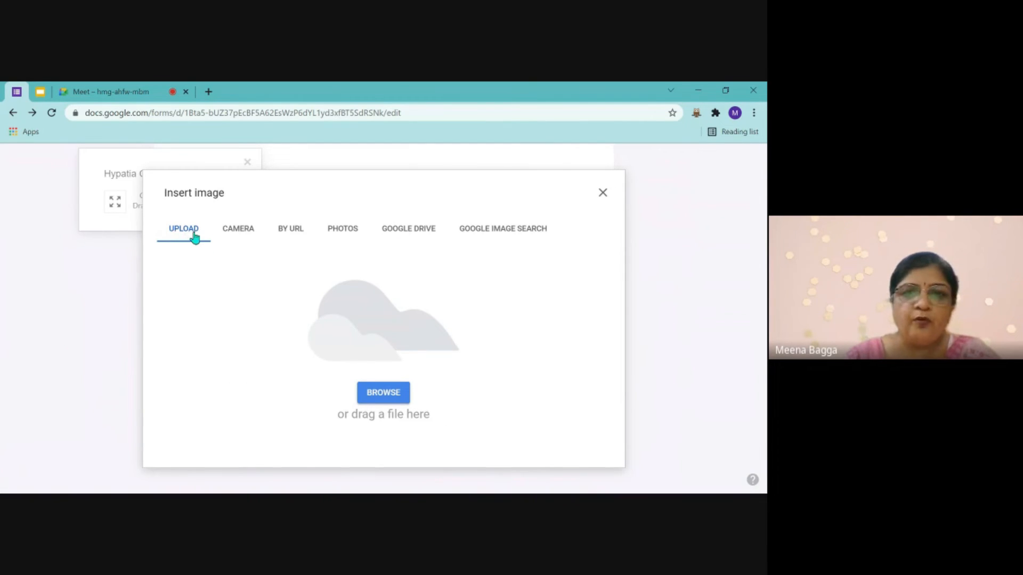
{"action": "left_click", "coordinate": [501, 230]}
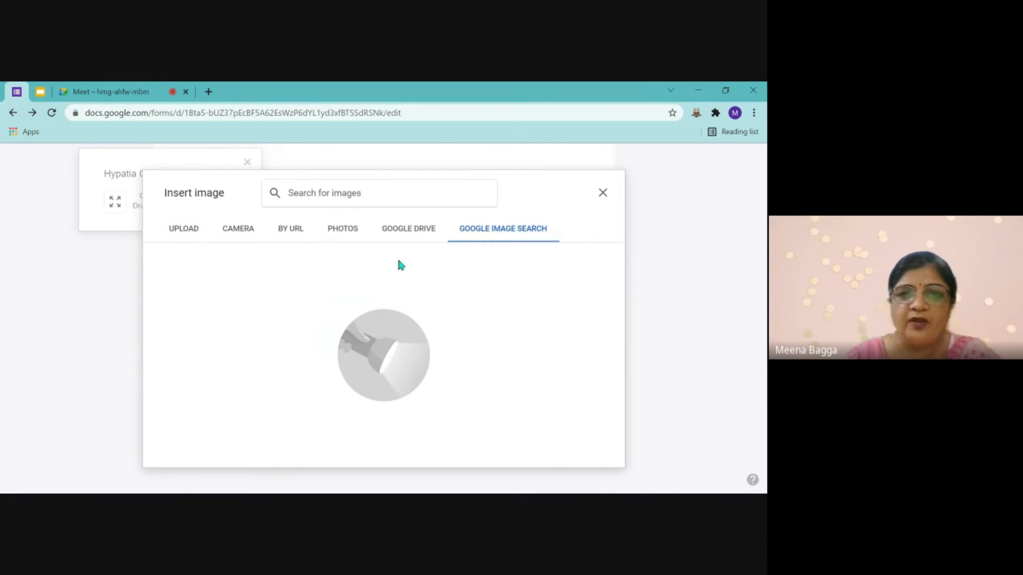
{"action": "type", "text": "a triang"}
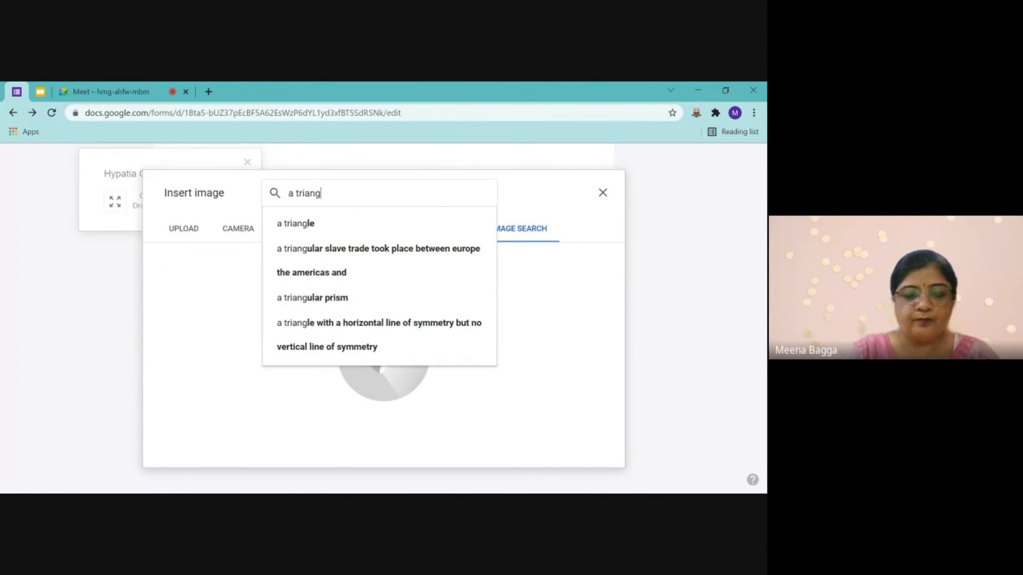
{"action": "type", "text": "e"}
{"action": "key", "text": "BackSpace"}
{"action": "type", "text": "le"}
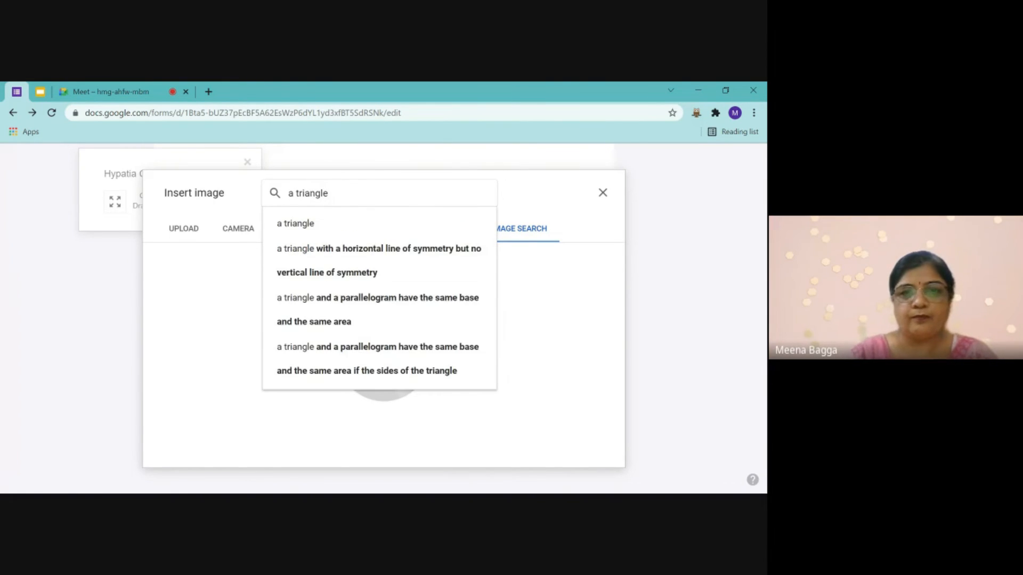
{"action": "left_click", "coordinate": [302, 226]}
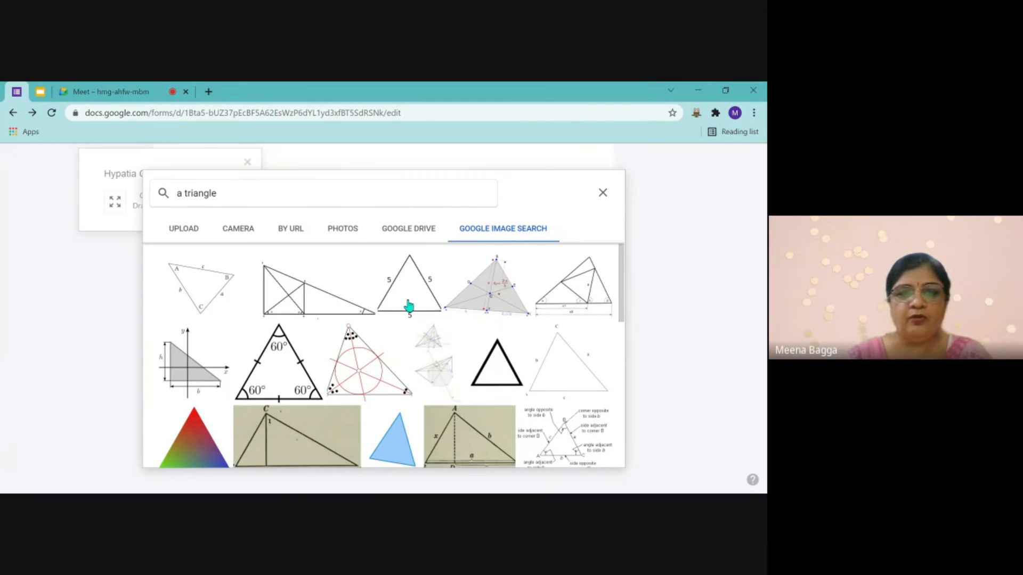
Insert the plain triangle with the thick black outline from the image results into the new question
{"action": "scroll", "coordinate": [286, 338], "scroll_direction": "down", "scroll_amount": 2}
{"action": "scroll", "coordinate": [461, 338], "scroll_direction": "up", "scroll_amount": 1}
{"action": "scroll", "coordinate": [427, 338], "scroll_direction": "down", "scroll_amount": 3}
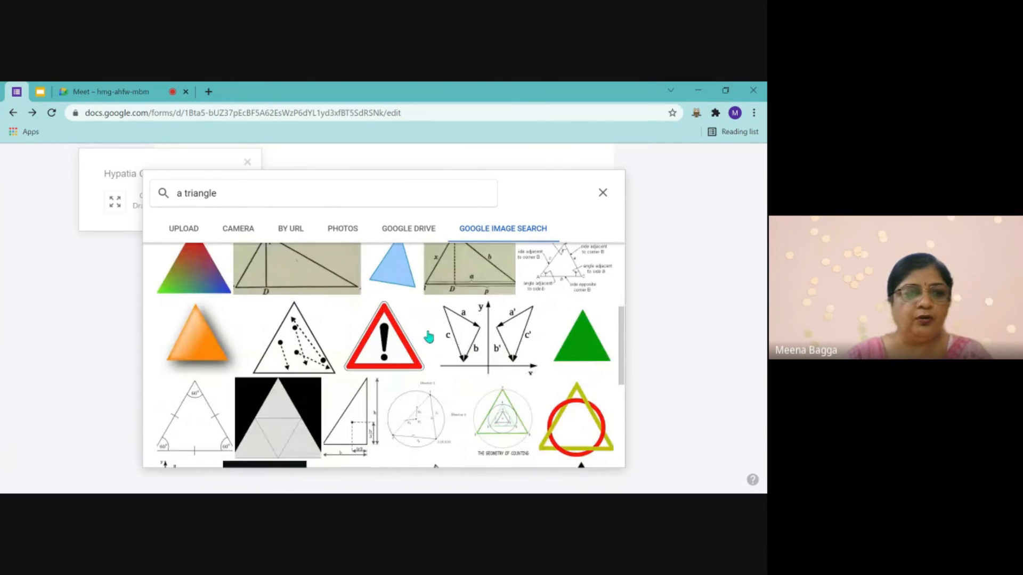
{"action": "scroll", "coordinate": [433, 349], "scroll_direction": "up", "scroll_amount": 2}
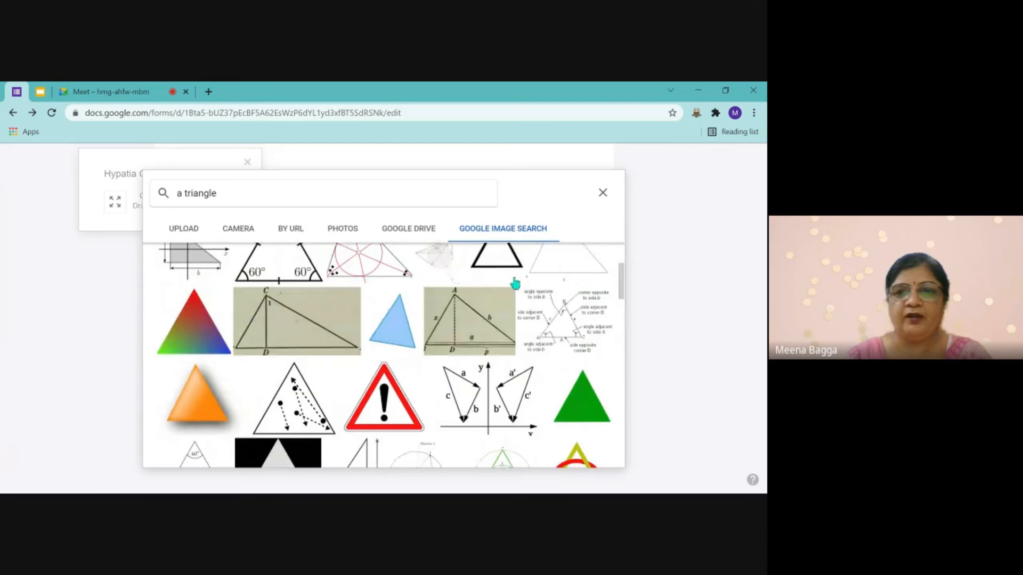
{"action": "scroll", "coordinate": [515, 283], "scroll_direction": "up", "scroll_amount": 2}
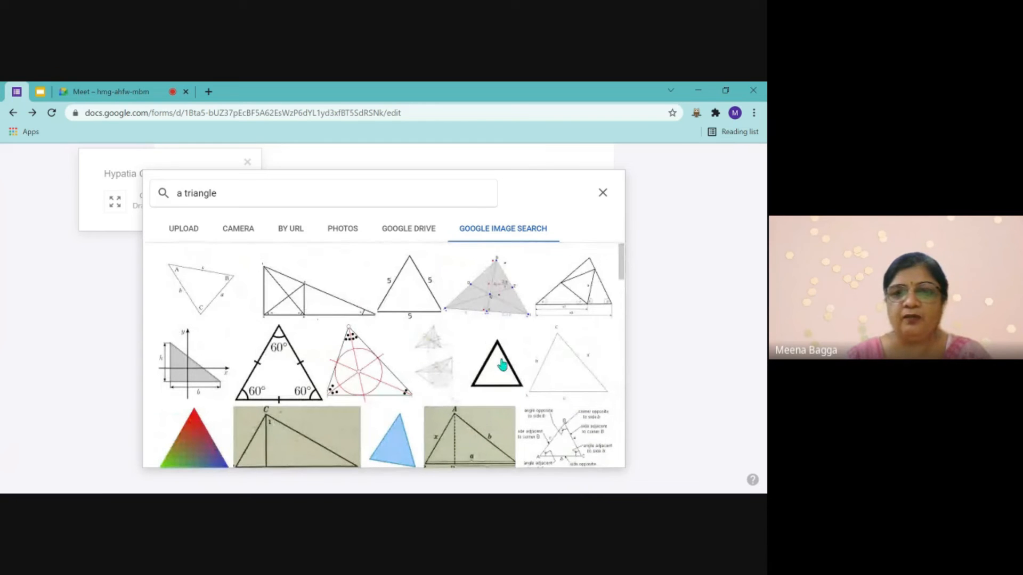
{"action": "left_click", "coordinate": [502, 365]}
{"action": "left_click", "coordinate": [593, 450]}
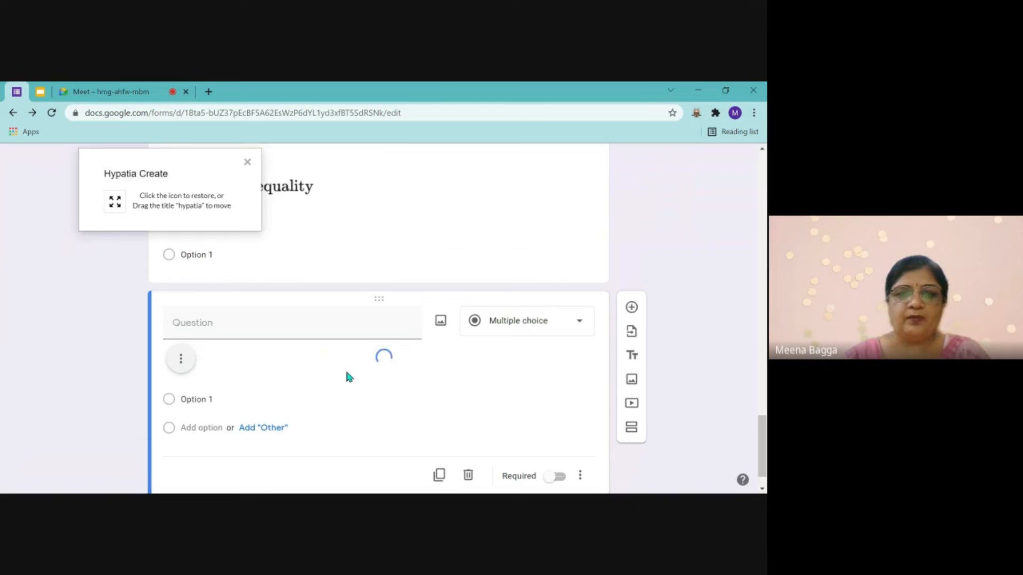
Shrink the triangle image to less than a third of its inserted width
{"action": "scroll", "coordinate": [301, 352], "scroll_direction": "down", "scroll_amount": 4}
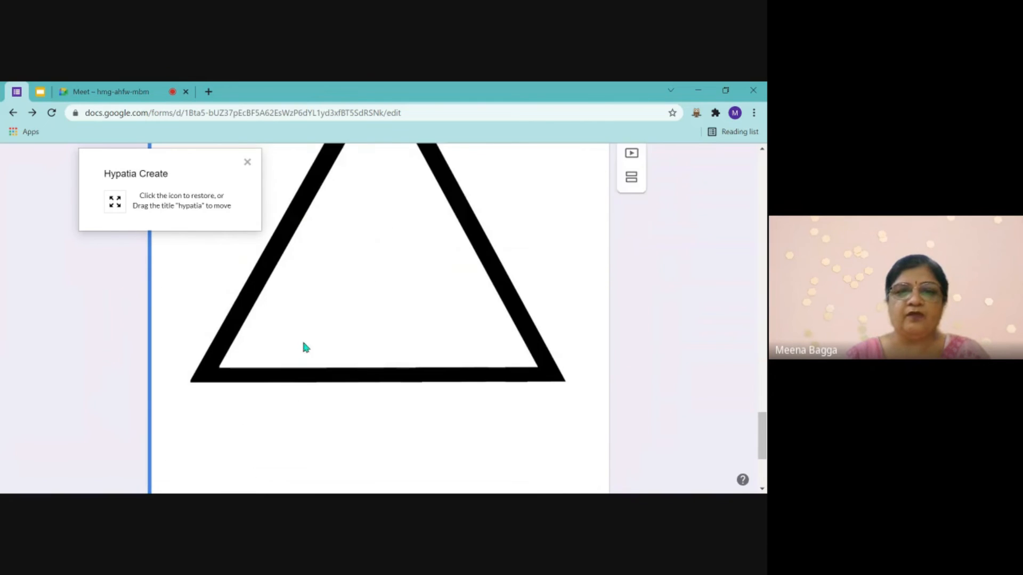
{"action": "scroll", "coordinate": [534, 400], "scroll_direction": "down", "scroll_amount": 2}
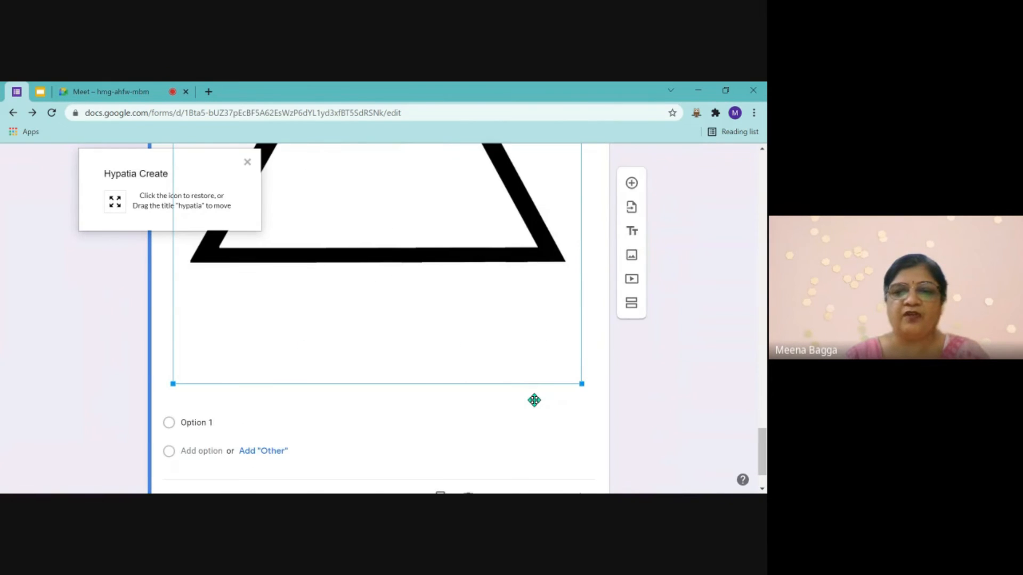
{"action": "left_click_drag", "start_coordinate": [582, 383], "coordinate": [418, 139]}
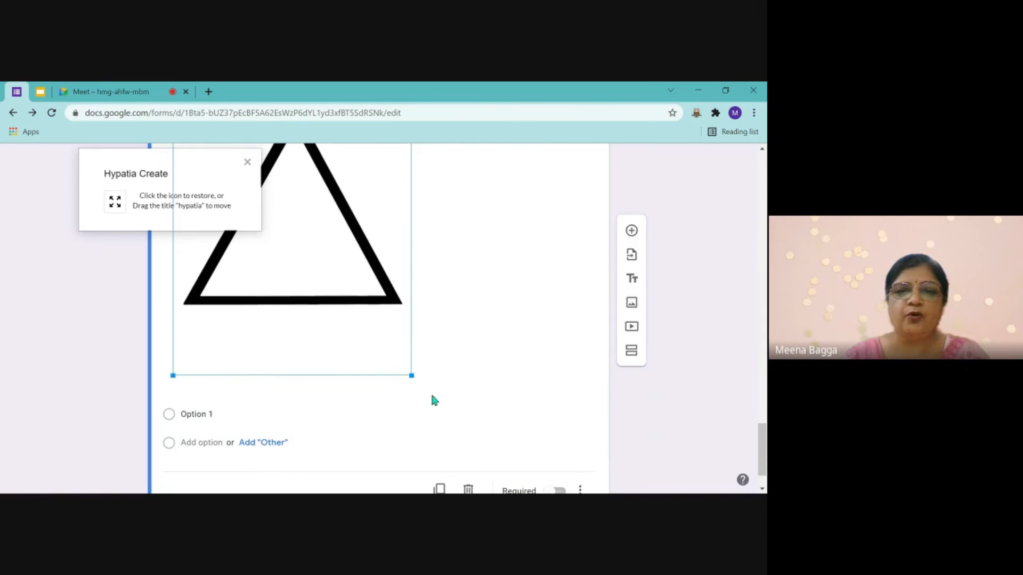
{"action": "left_click_drag", "start_coordinate": [417, 379], "coordinate": [349, 164]}
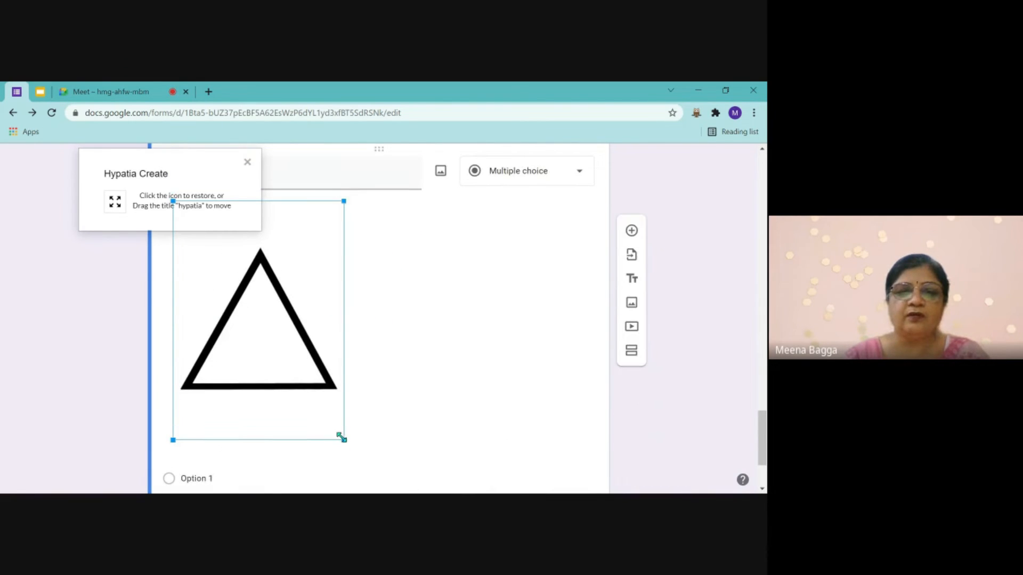
{"action": "left_click_drag", "start_coordinate": [344, 440], "coordinate": [293, 299]}
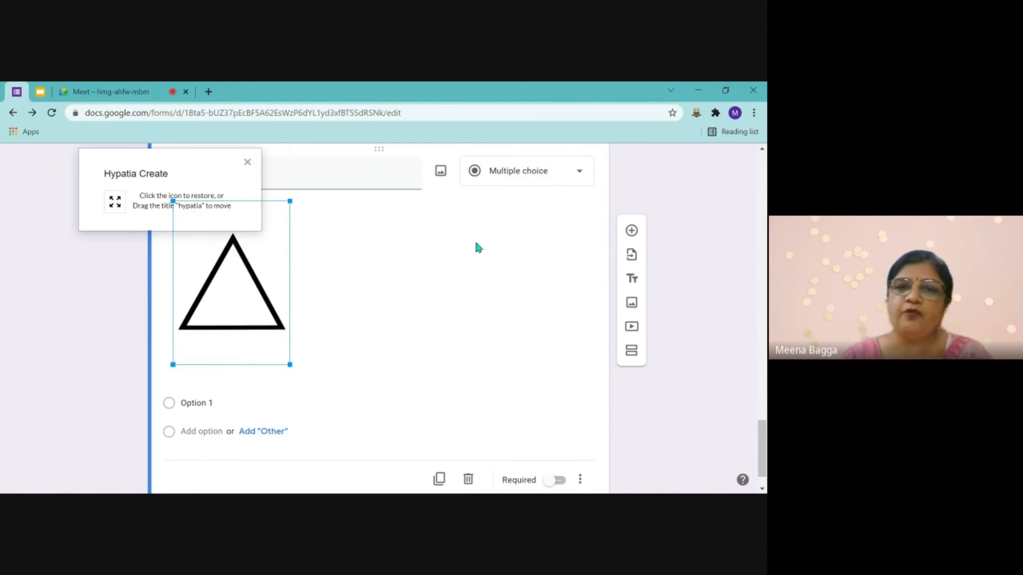
Add a new multiple-choice question below the triangle question and view the ways to insert an image into it
{"action": "left_click", "coordinate": [632, 230]}
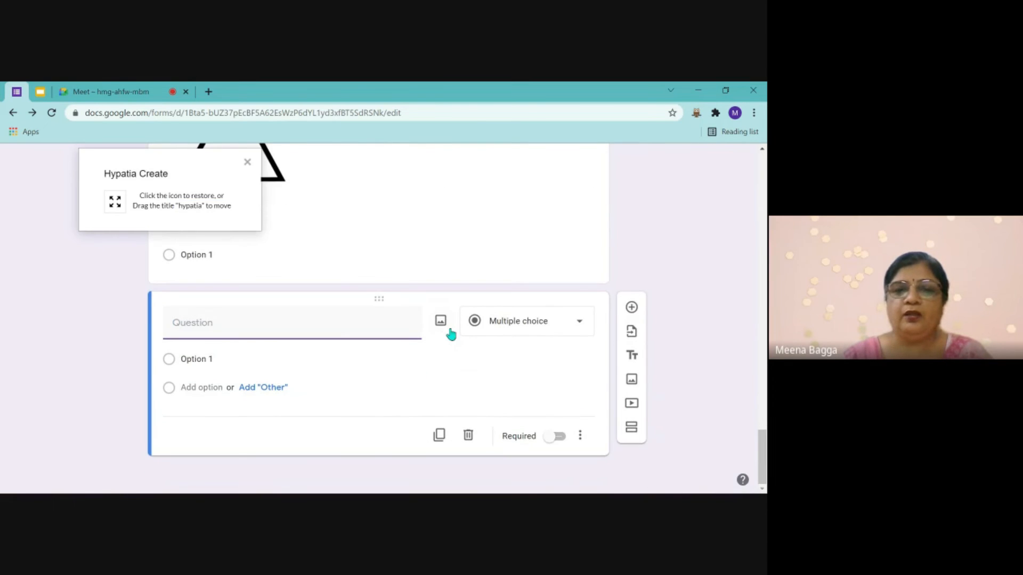
{"action": "left_click", "coordinate": [441, 323]}
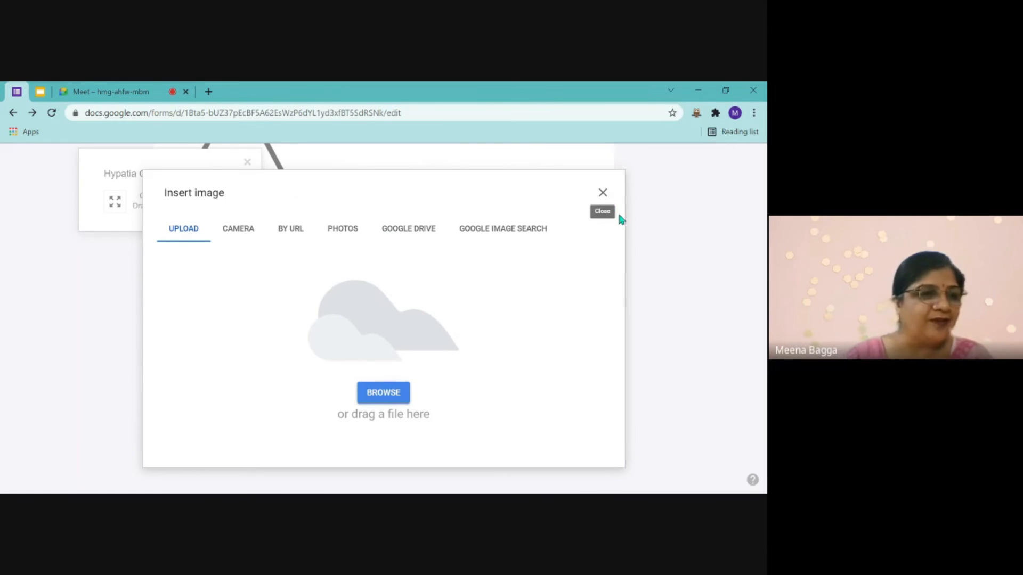
{"action": "left_click", "coordinate": [602, 192]}
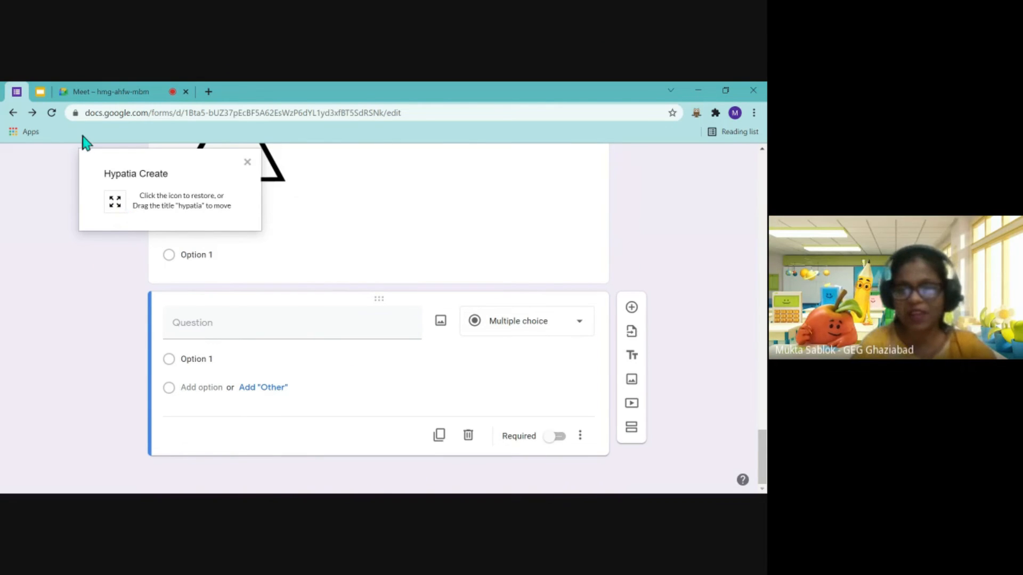
Consult question 10 on the slide and write the text "Check the continuity of the function" in the Hypatia Create editor
{"action": "left_click", "coordinate": [41, 93]}
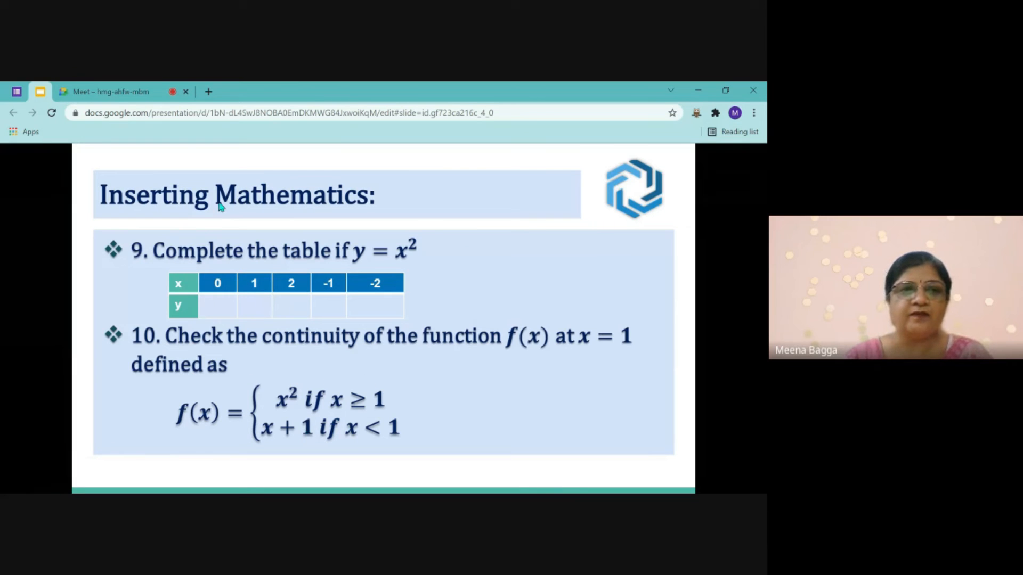
{"action": "left_click", "coordinate": [17, 92]}
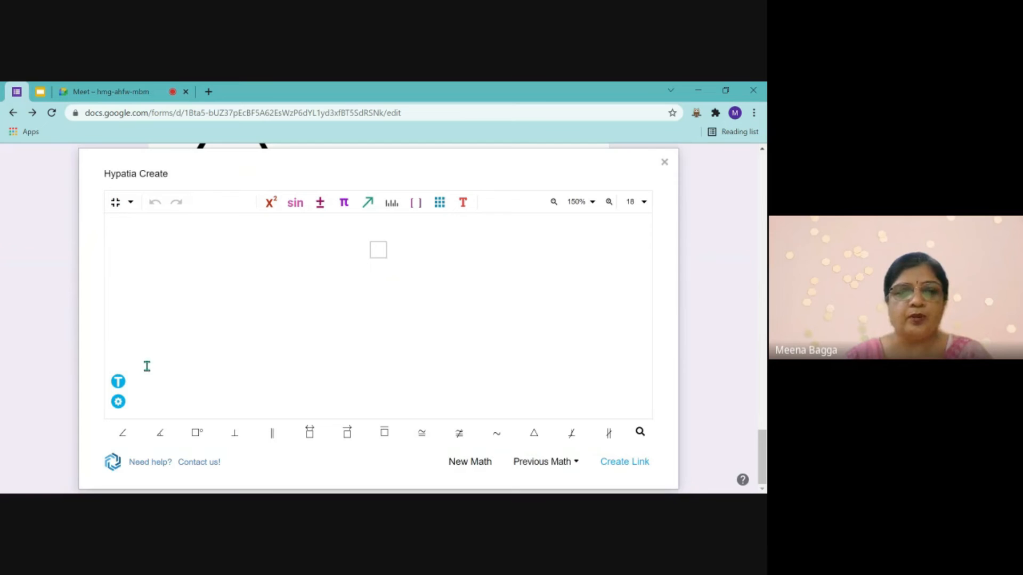
{"action": "left_click", "coordinate": [118, 381]}
{"action": "type", "text": "Checj"}
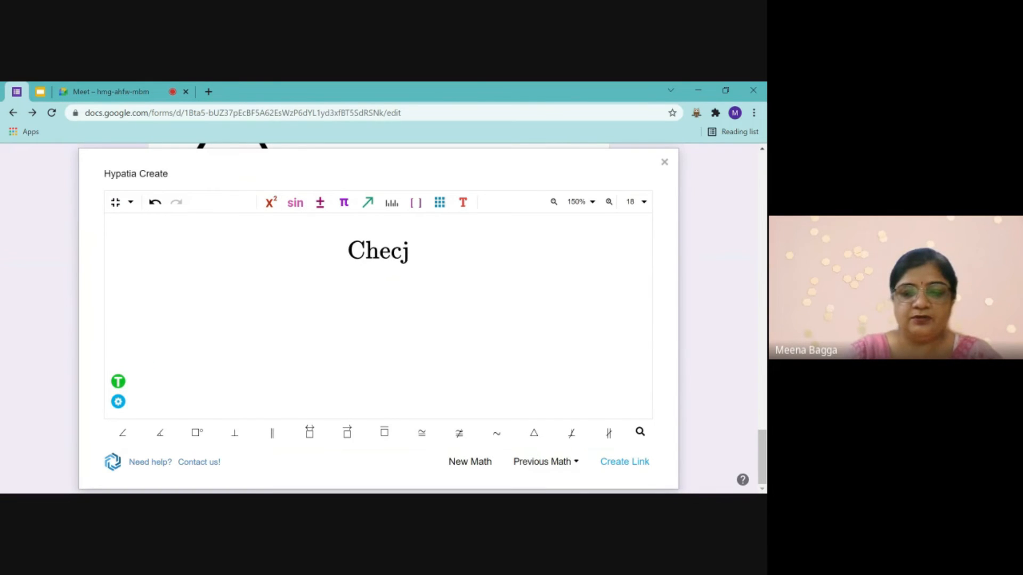
{"action": "key", "text": "BackSpace"}
{"action": "type", "text": "k"}
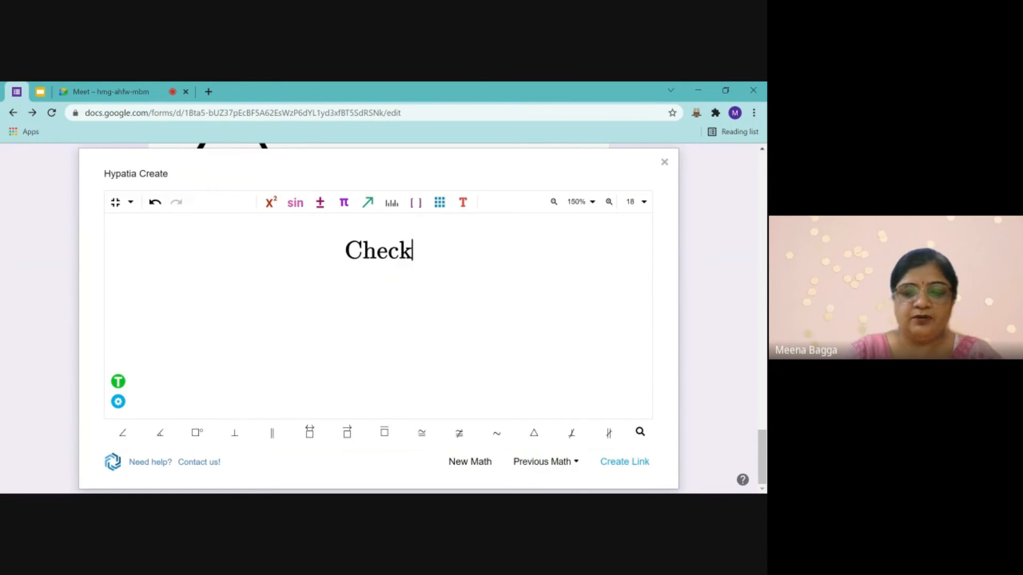
{"action": "type", "text": " the con"}
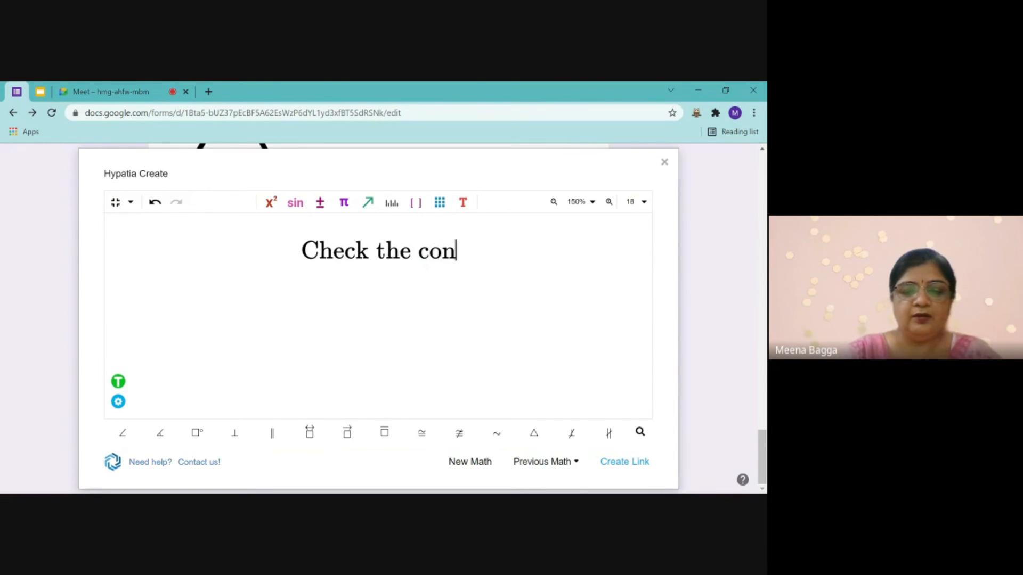
{"action": "type", "text": "tinuity "}
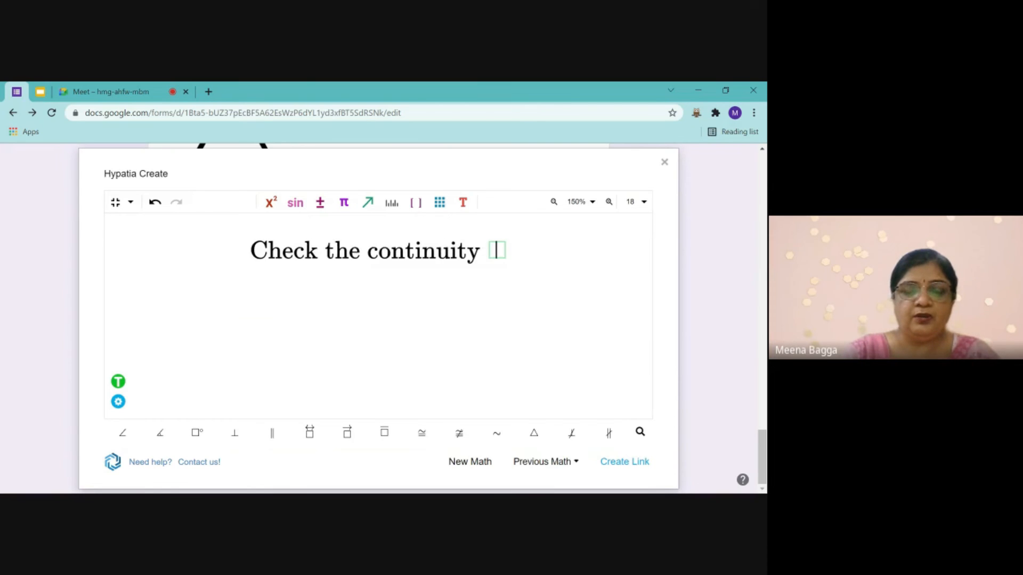
{"action": "type", "text": "of t"}
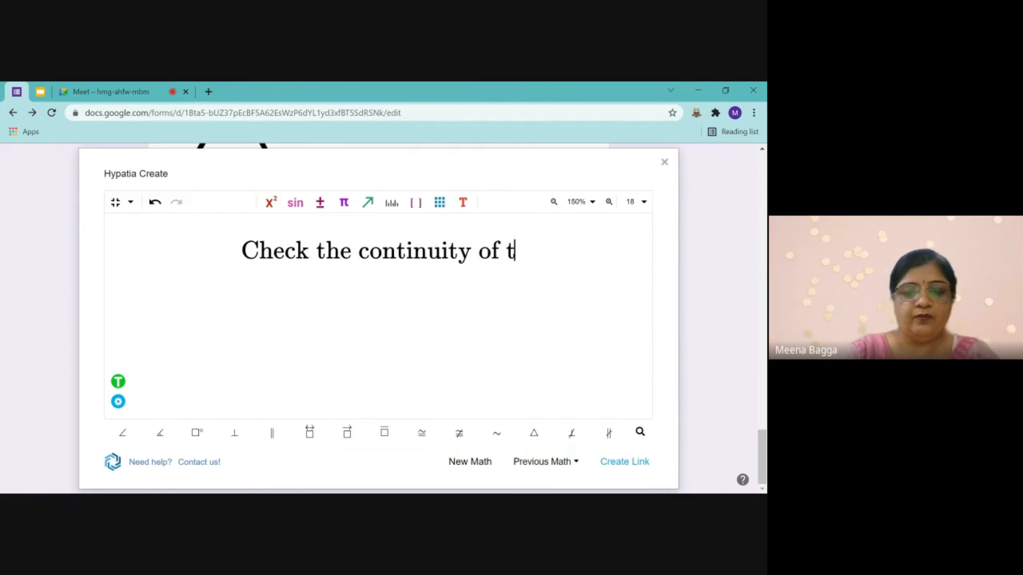
{"action": "type", "text": "he function"}
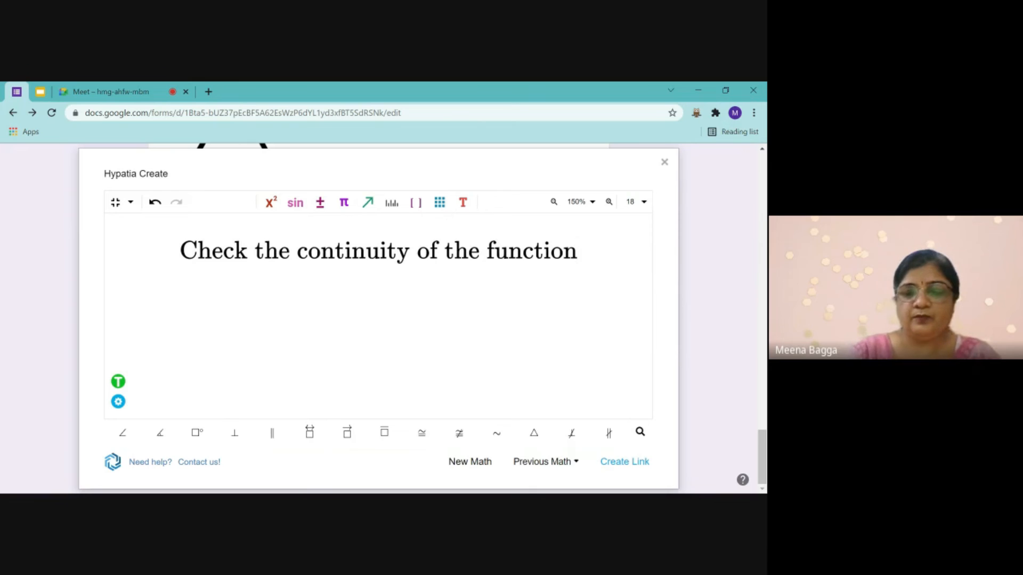
Convert the math to left-aligned multiline, write "f(x) at x = 1 if" on the second line and start a third line
{"action": "key", "text": "Return"}
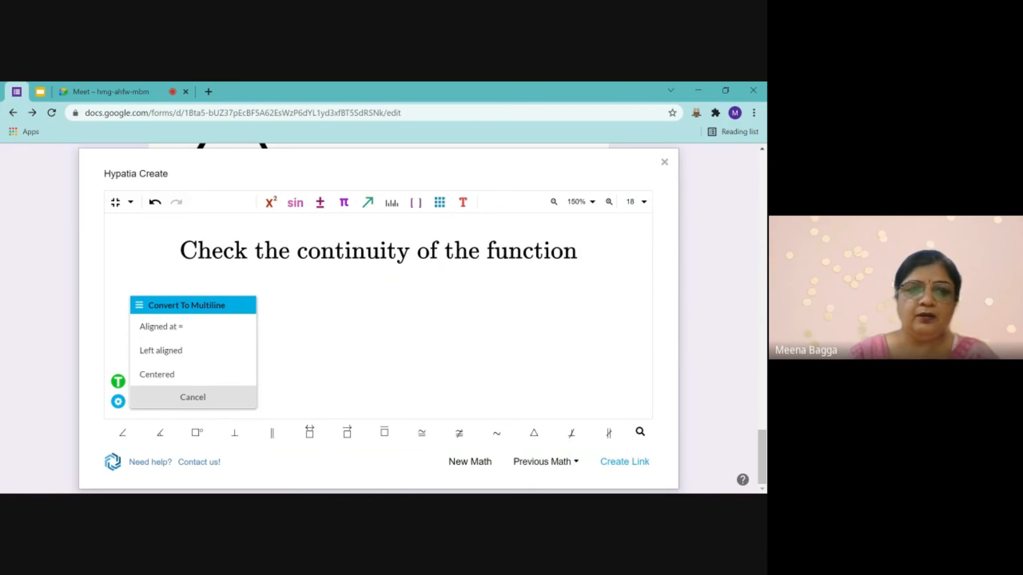
{"action": "left_click", "coordinate": [210, 361]}
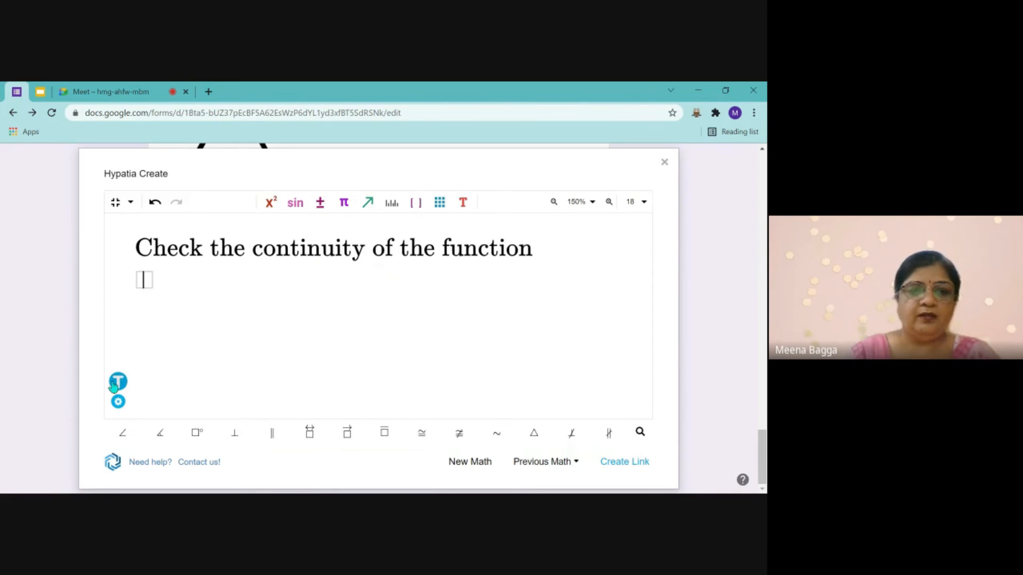
{"action": "type", "text": "f(x"}
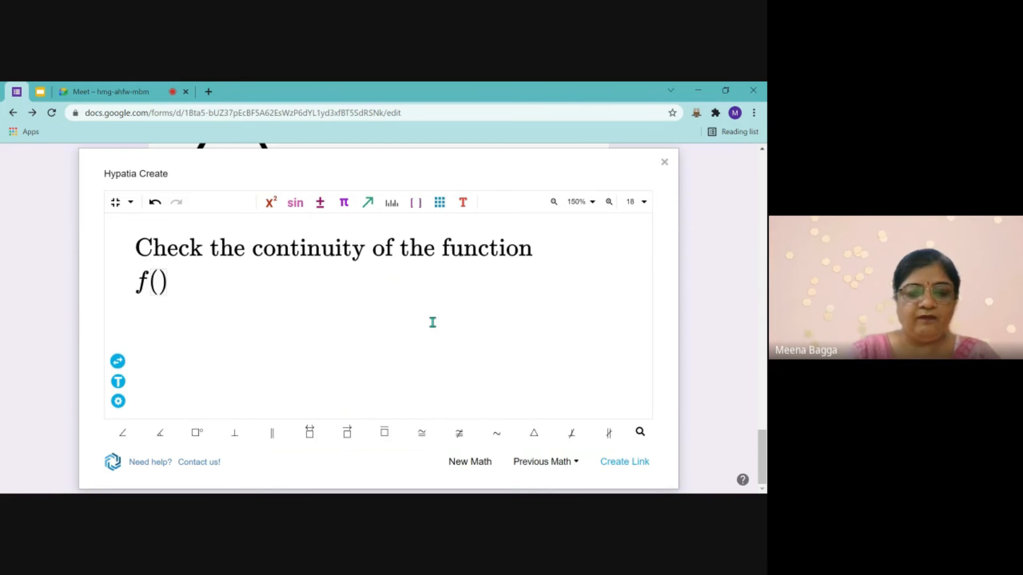
{"action": "type", "text": ")"}
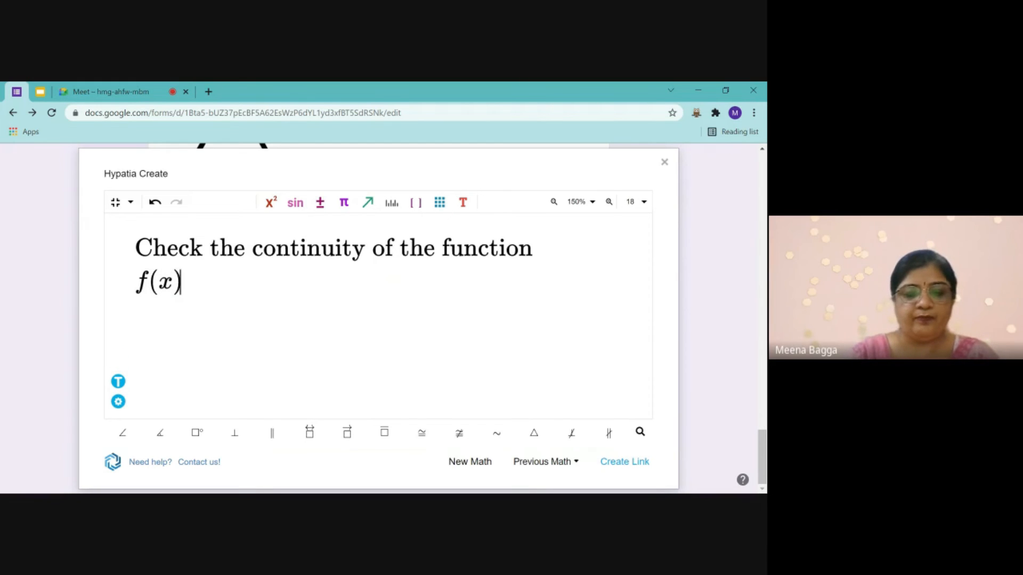
{"action": "left_click", "coordinate": [122, 385]}
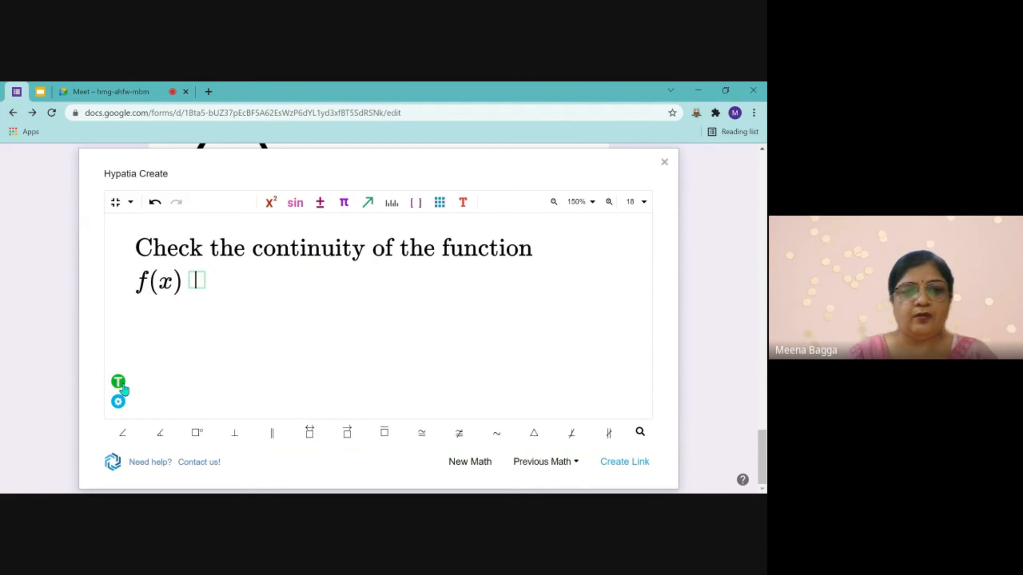
{"action": "type", "text": "at"}
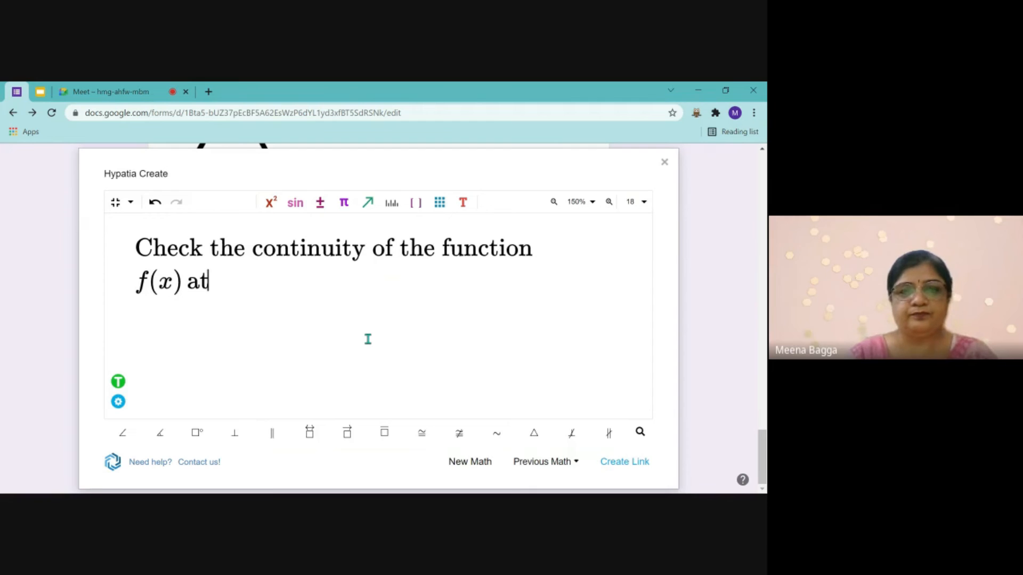
{"action": "left_click", "coordinate": [119, 381]}
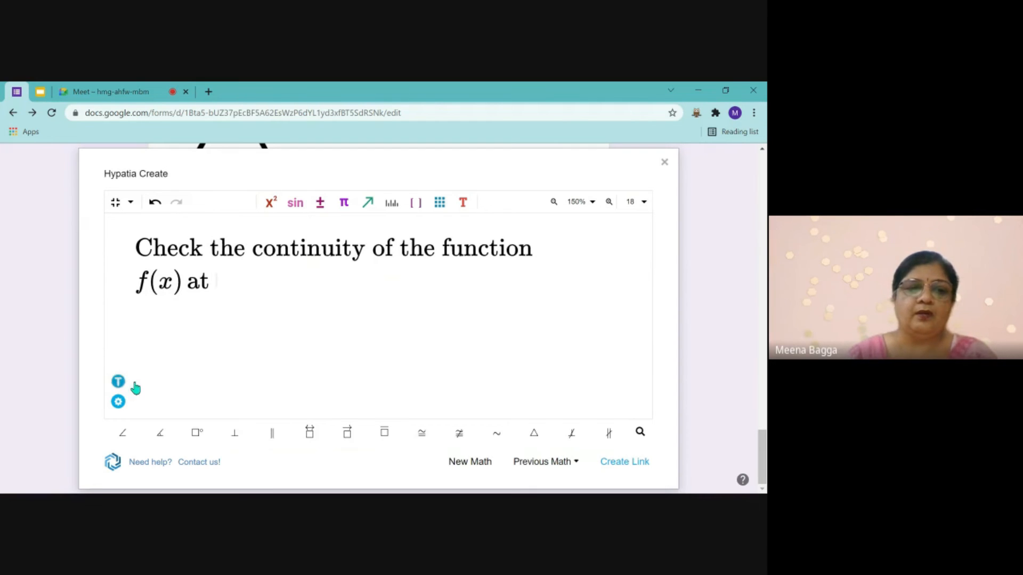
{"action": "type", "text": "x = 1 "}
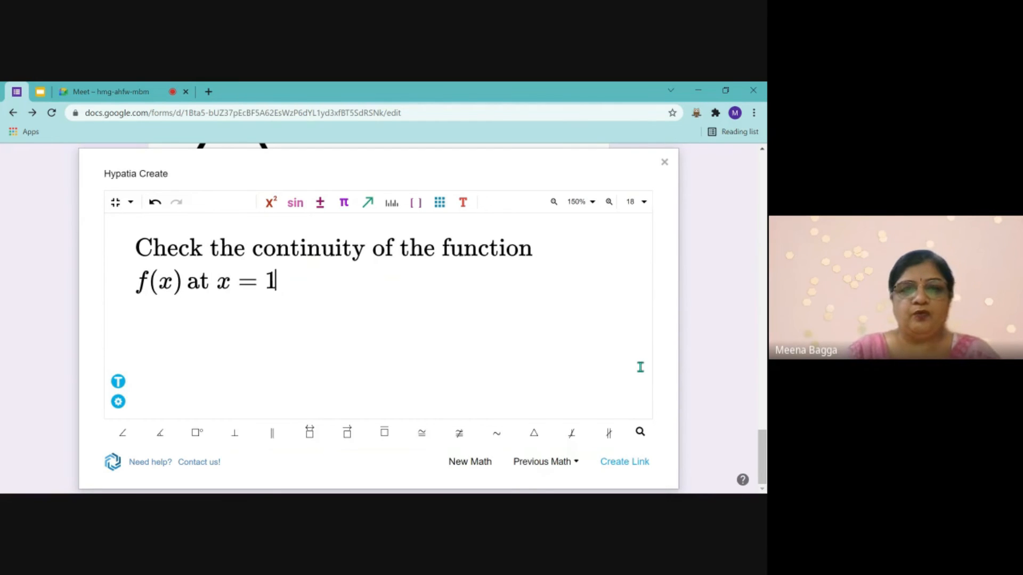
{"action": "type", "text": "if"}
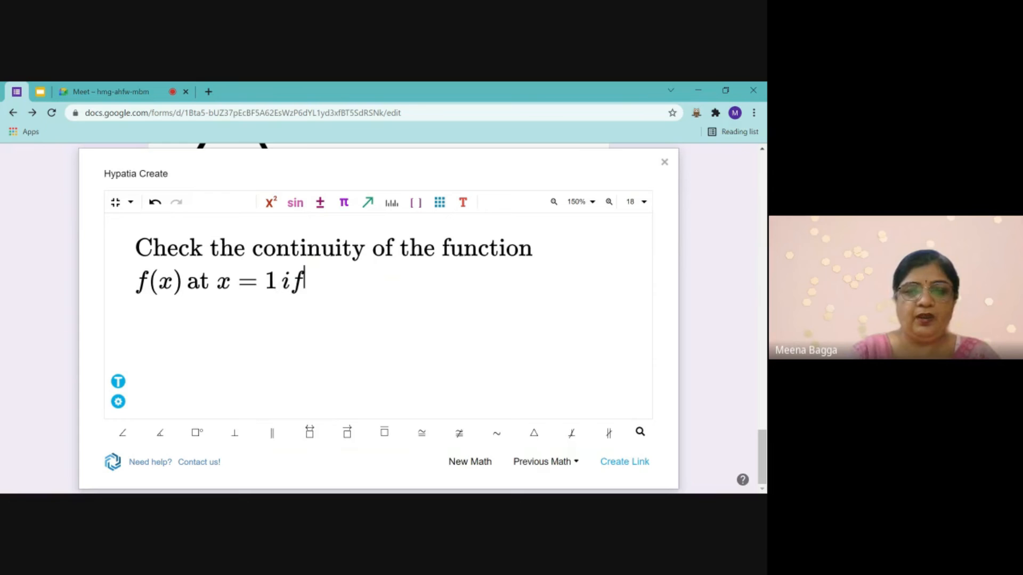
{"action": "key", "text": "Return"}
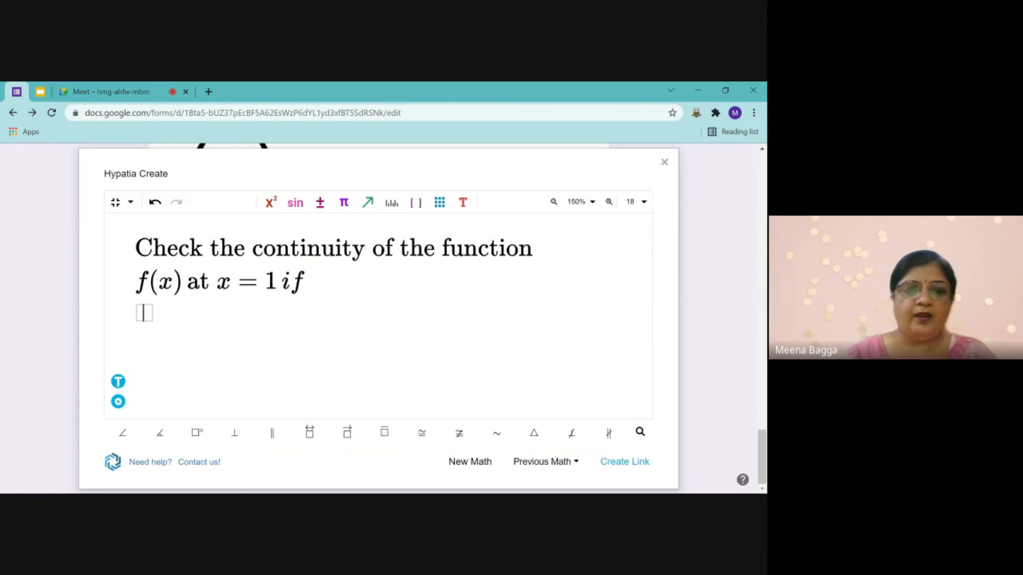
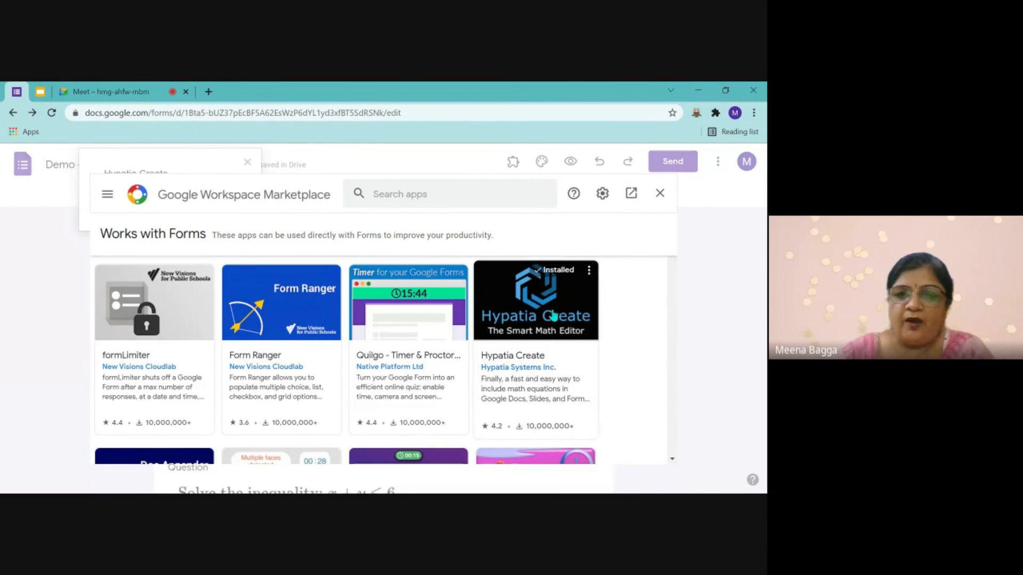
Close the Google Workspace Marketplace and view the form's list of installed add-ons
{"action": "left_click", "coordinate": [660, 193]}
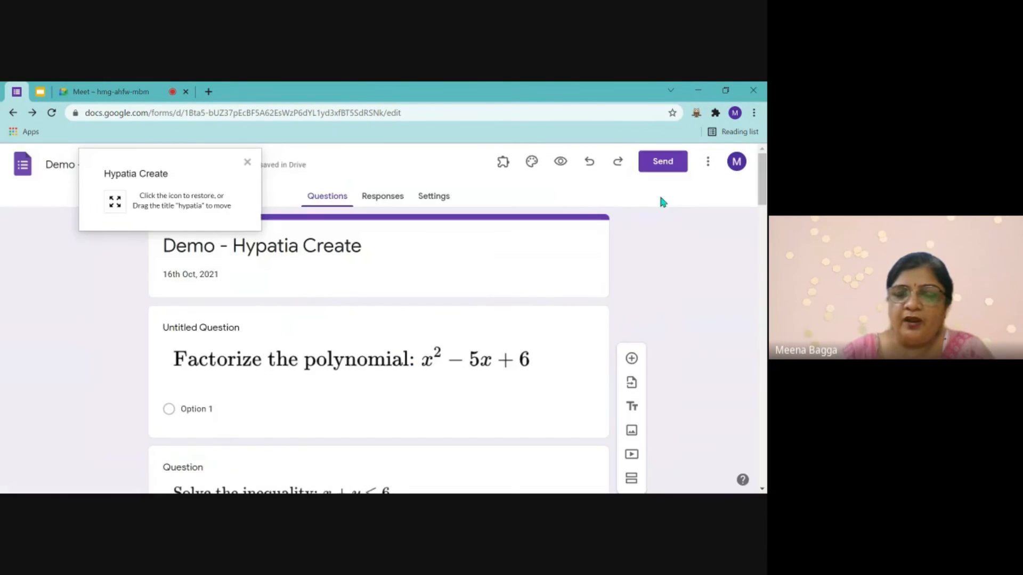
{"action": "left_click", "coordinate": [503, 162]}
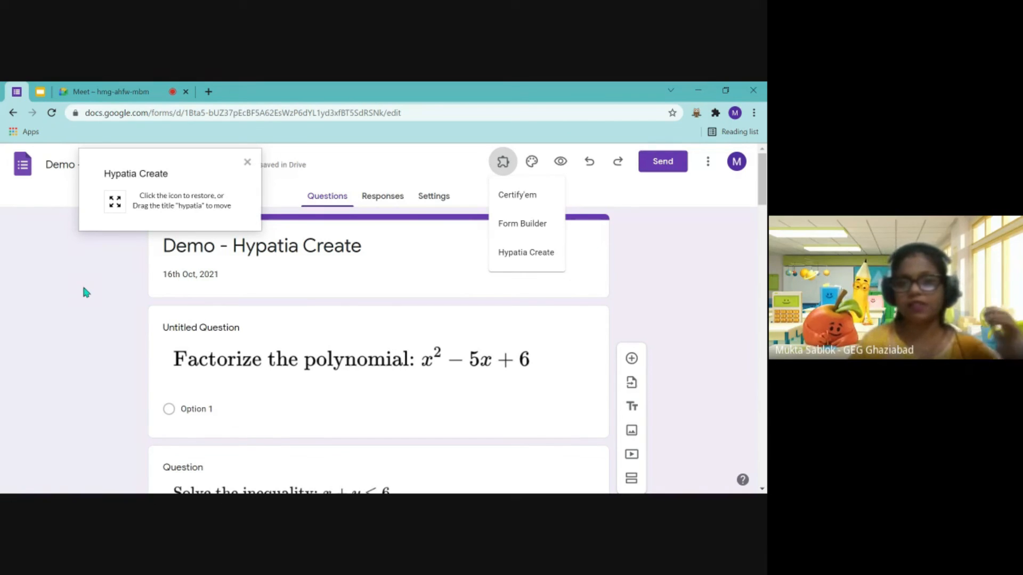
{"action": "left_click", "coordinate": [566, 172]}
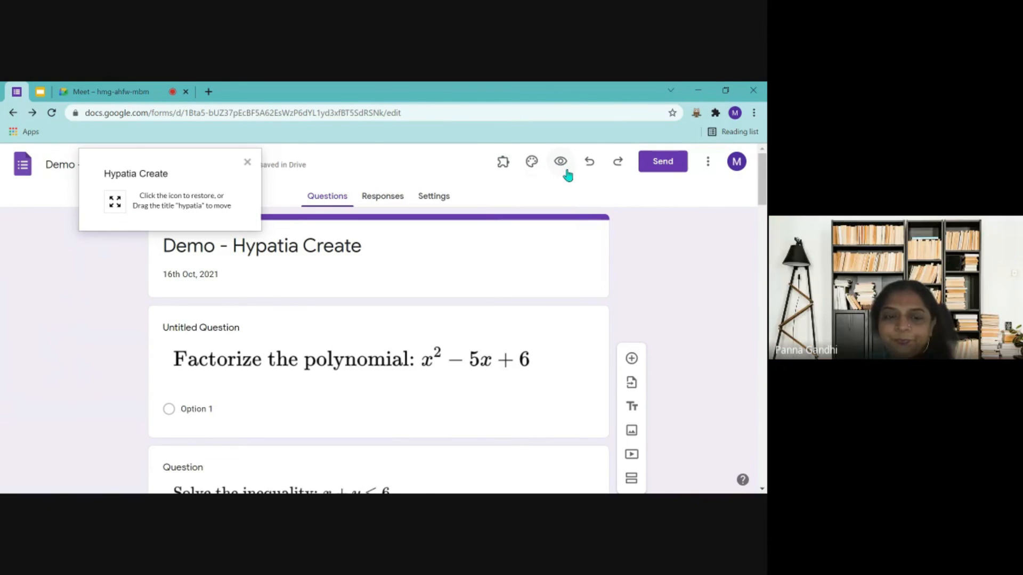
Preview the form, look through its math questions from the polynomial to the triangle, and return to the form editor
{"action": "left_click", "coordinate": [566, 172]}
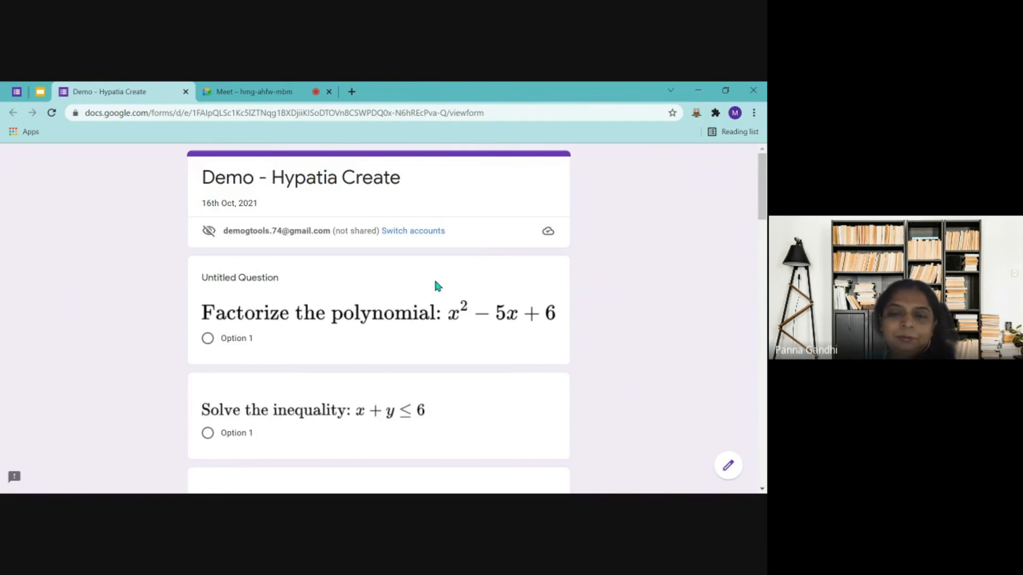
{"action": "scroll", "coordinate": [437, 286], "scroll_direction": "down", "scroll_amount": 3}
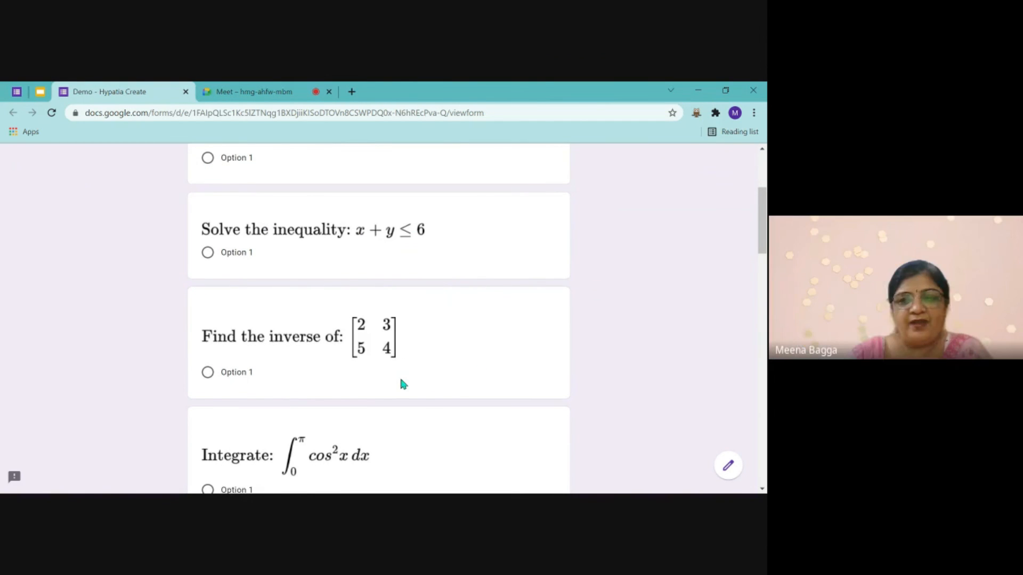
{"action": "scroll", "coordinate": [400, 381], "scroll_direction": "down", "scroll_amount": 3}
{"action": "scroll", "coordinate": [401, 380], "scroll_direction": "down", "scroll_amount": 2}
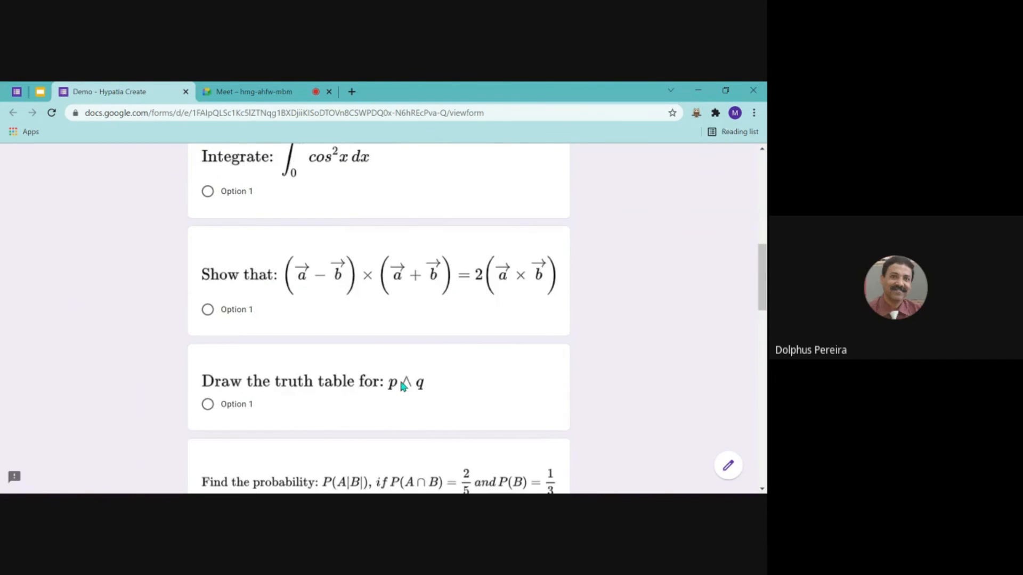
{"action": "scroll", "coordinate": [402, 381], "scroll_direction": "down", "scroll_amount": 10}
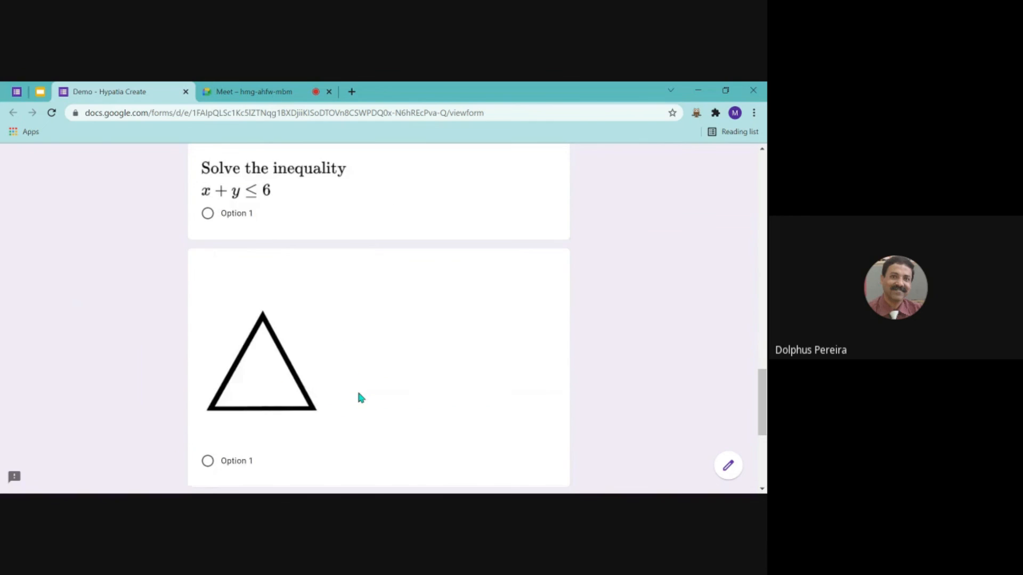
{"action": "scroll", "coordinate": [360, 397], "scroll_direction": "down", "scroll_amount": 1}
{"action": "scroll", "coordinate": [361, 397], "scroll_direction": "up", "scroll_amount": 4}
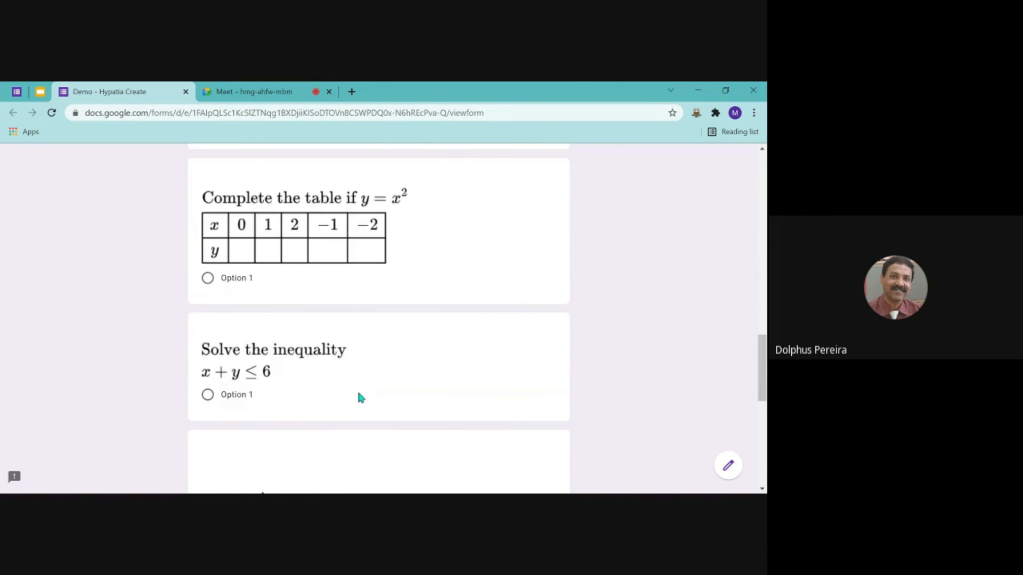
{"action": "scroll", "coordinate": [359, 396], "scroll_direction": "up", "scroll_amount": 12}
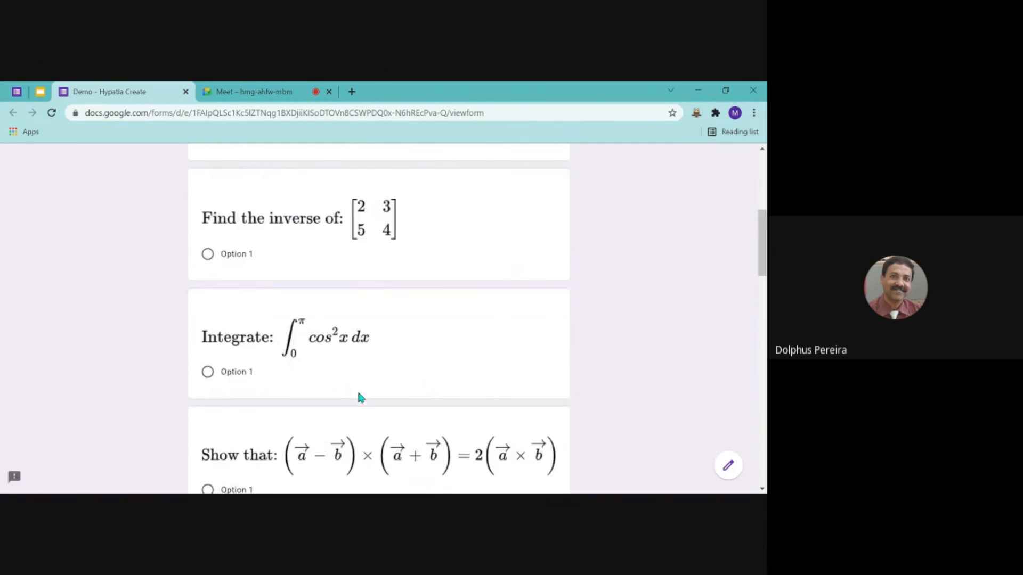
{"action": "scroll", "coordinate": [358, 397], "scroll_direction": "up", "scroll_amount": 6}
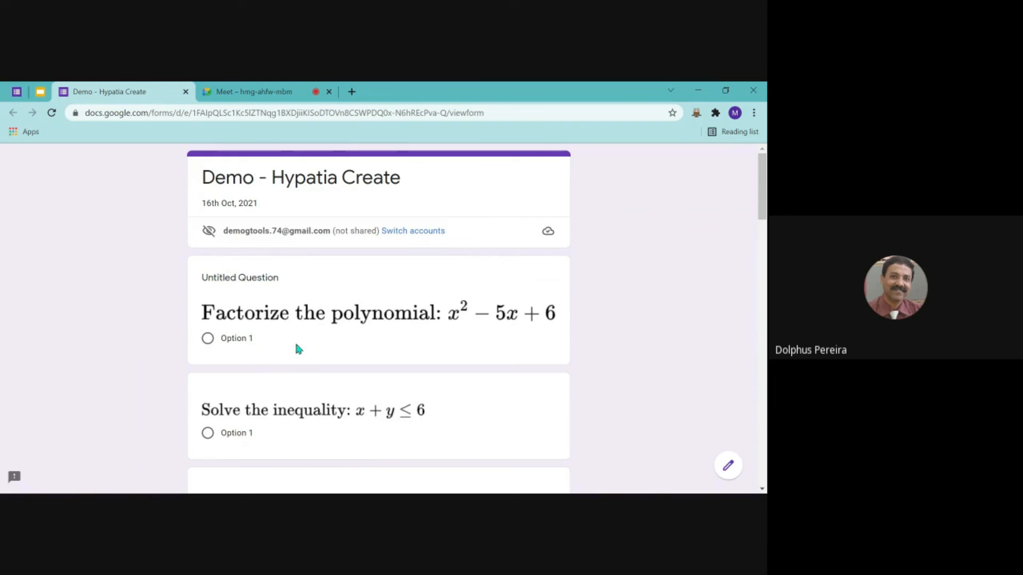
{"action": "scroll", "coordinate": [327, 391], "scroll_direction": "down", "scroll_amount": 2}
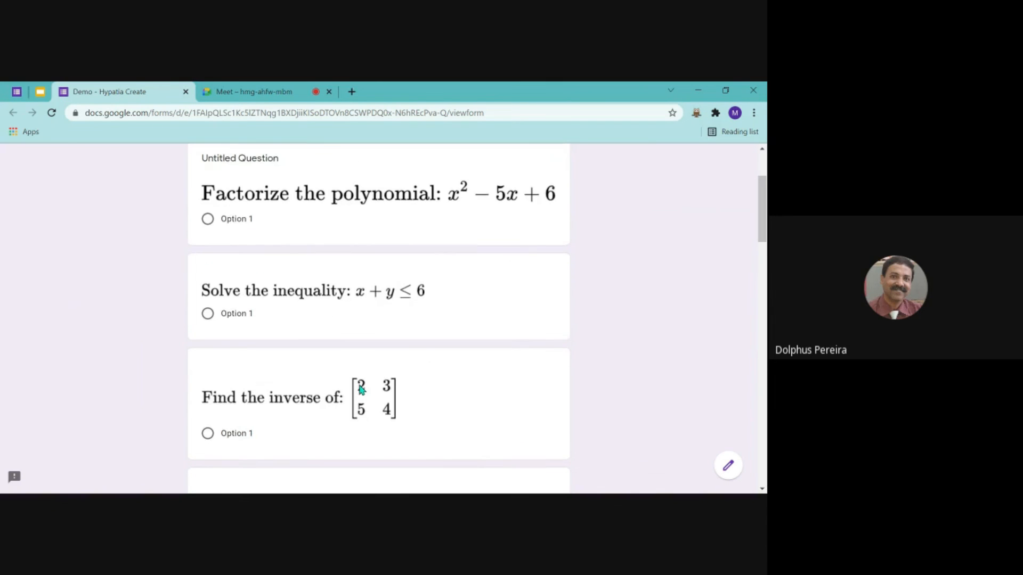
{"action": "scroll", "coordinate": [273, 375], "scroll_direction": "up", "scroll_amount": 2}
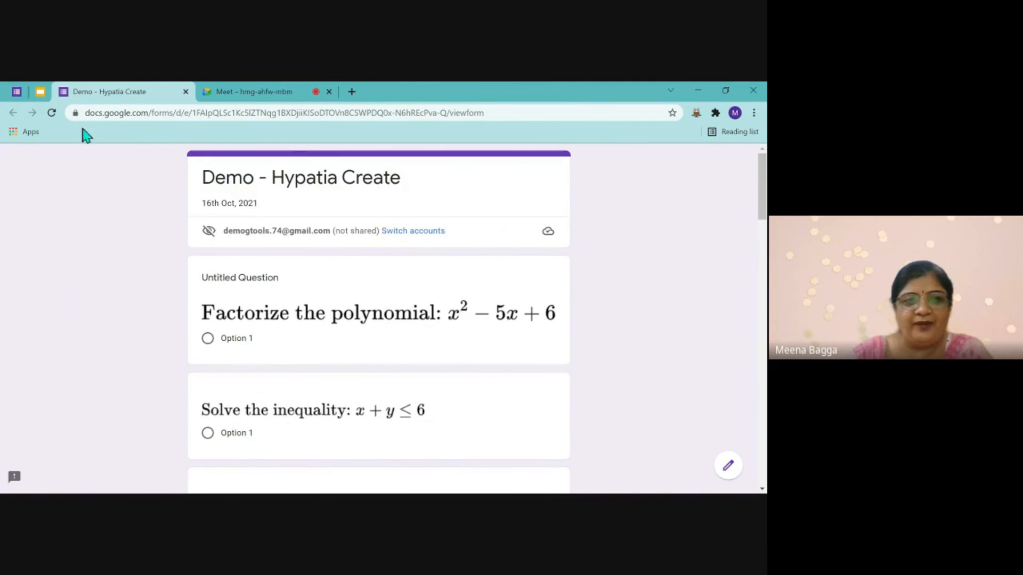
{"action": "left_click", "coordinate": [17, 91]}
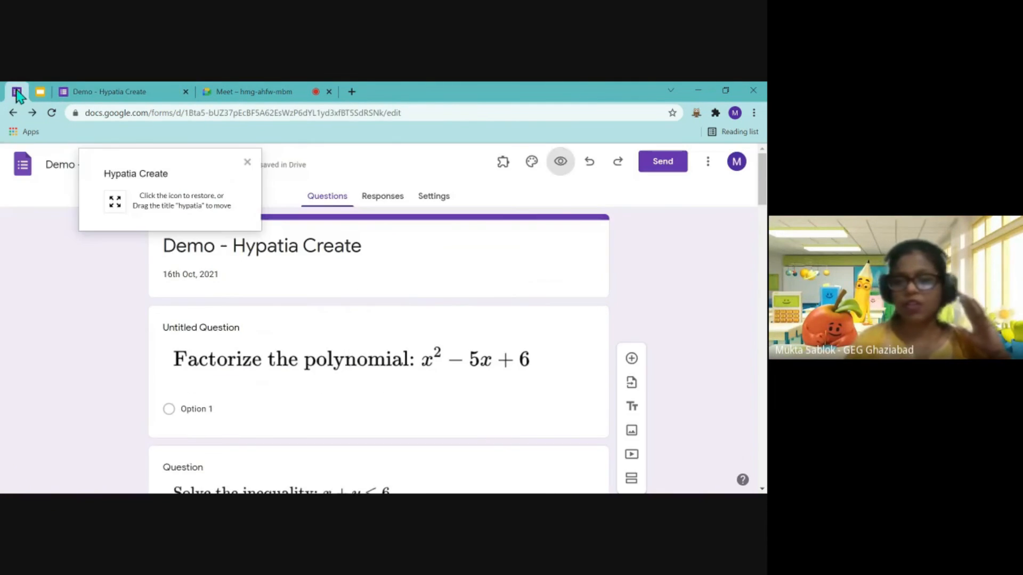
Clear the "Untitled Question" title from the polynomial question and reload the form preview
{"action": "left_click", "coordinate": [193, 319]}
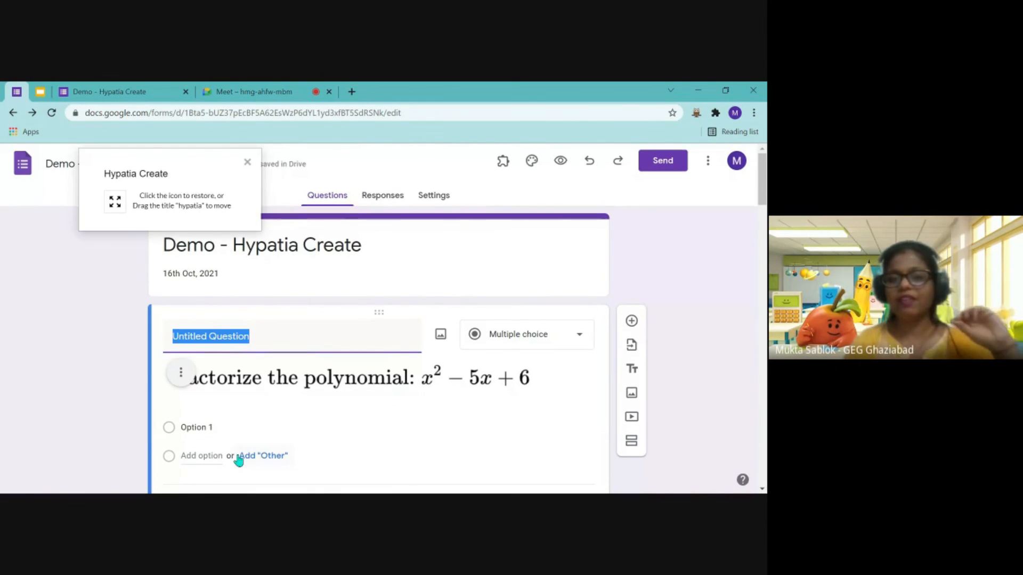
{"action": "scroll", "coordinate": [238, 447], "scroll_direction": "down", "scroll_amount": 5}
{"action": "scroll", "coordinate": [208, 324], "scroll_direction": "up", "scroll_amount": 5}
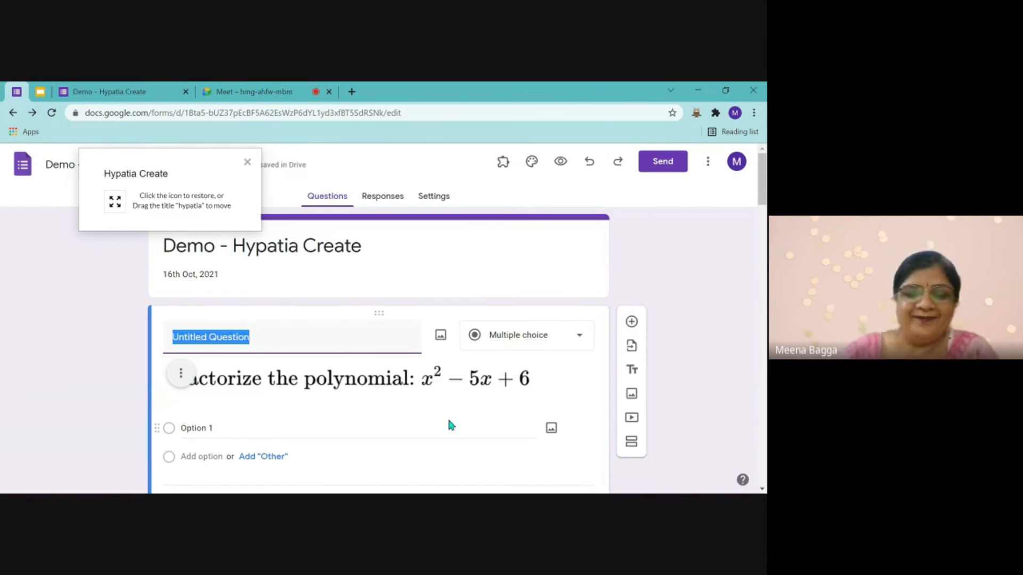
{"action": "key", "text": "BackSpace"}
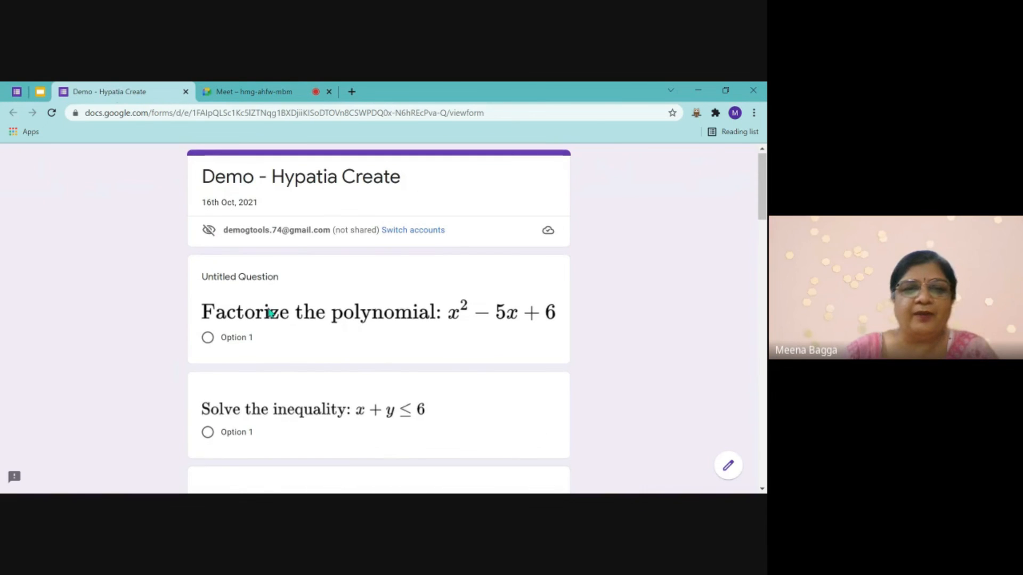
{"action": "scroll", "coordinate": [267, 309], "scroll_direction": "down", "scroll_amount": 1}
{"action": "scroll", "coordinate": [263, 299], "scroll_direction": "up", "scroll_amount": 1}
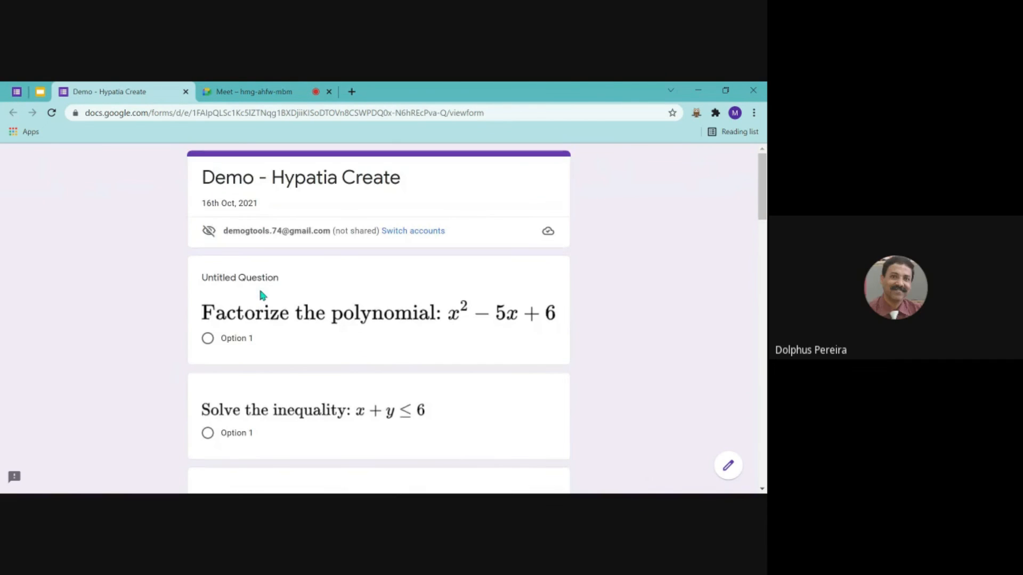
{"action": "left_click", "coordinate": [51, 113]}
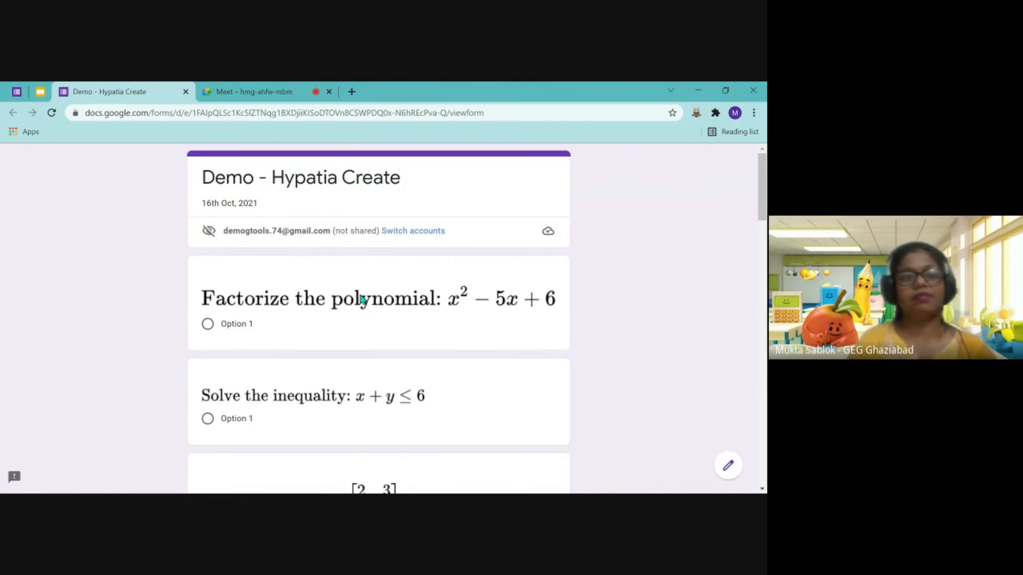
Check the polynomial question in the form editor and look through all previewed questions down to the function continuity one and back
{"action": "left_click", "coordinate": [17, 92]}
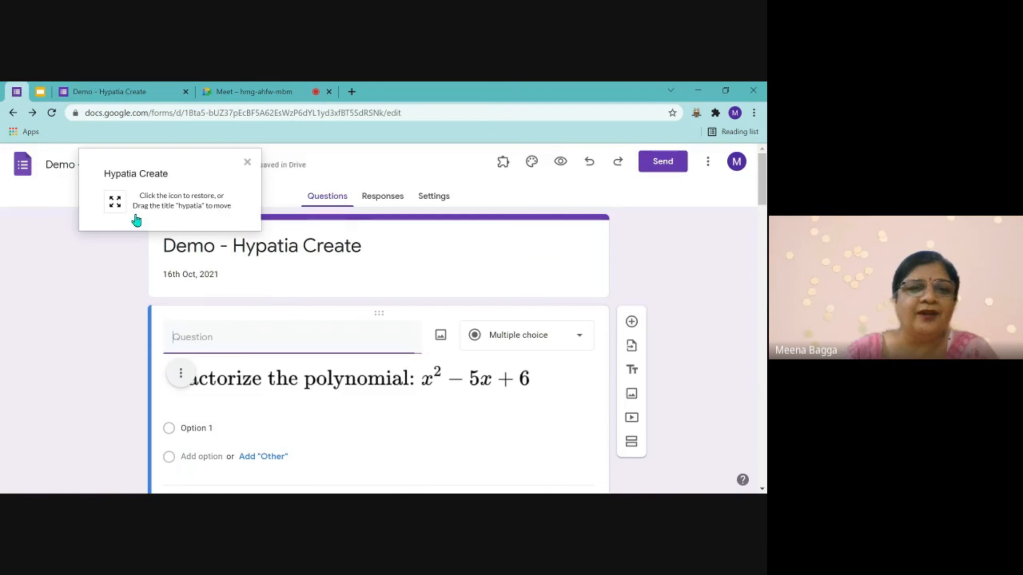
{"action": "scroll", "coordinate": [388, 383], "scroll_direction": "down", "scroll_amount": 2}
{"action": "scroll", "coordinate": [387, 381], "scroll_direction": "down", "scroll_amount": 2}
{"action": "scroll", "coordinate": [372, 386], "scroll_direction": "up", "scroll_amount": 3}
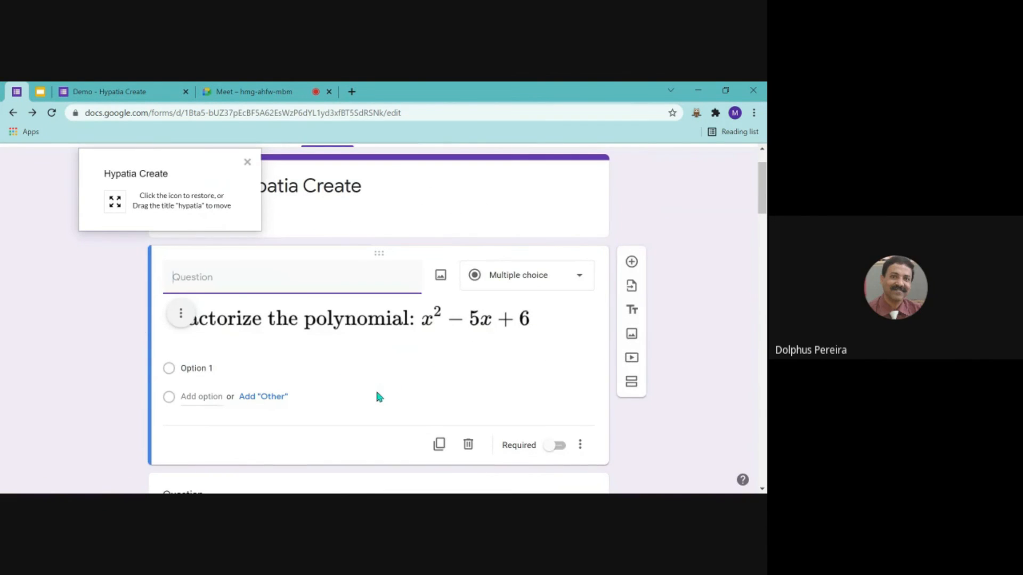
{"action": "left_click", "coordinate": [125, 96]}
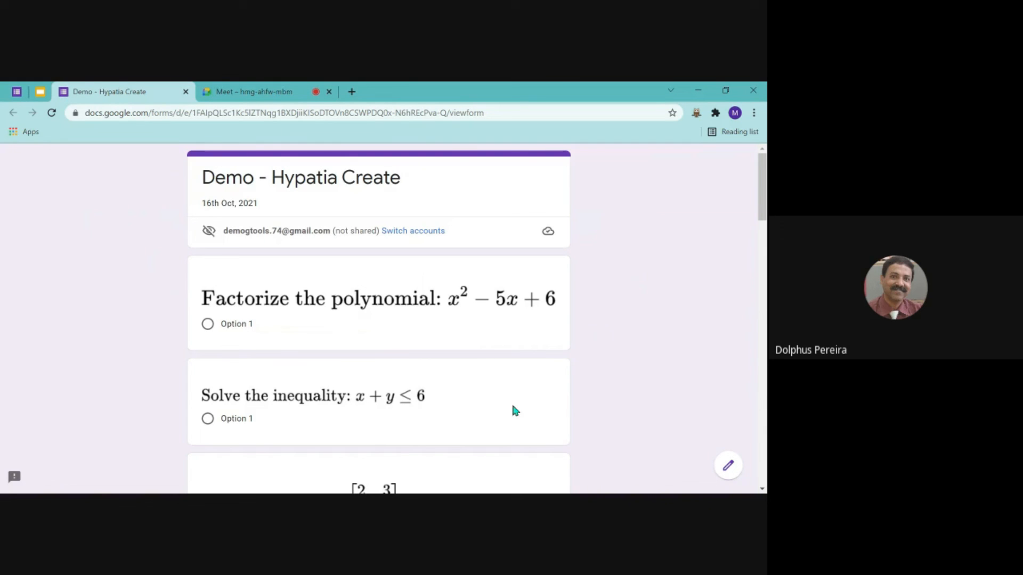
{"action": "scroll", "coordinate": [512, 406], "scroll_direction": "down", "scroll_amount": 1}
{"action": "scroll", "coordinate": [512, 406], "scroll_direction": "up", "scroll_amount": 1}
{"action": "scroll", "coordinate": [477, 406], "scroll_direction": "down", "scroll_amount": 5}
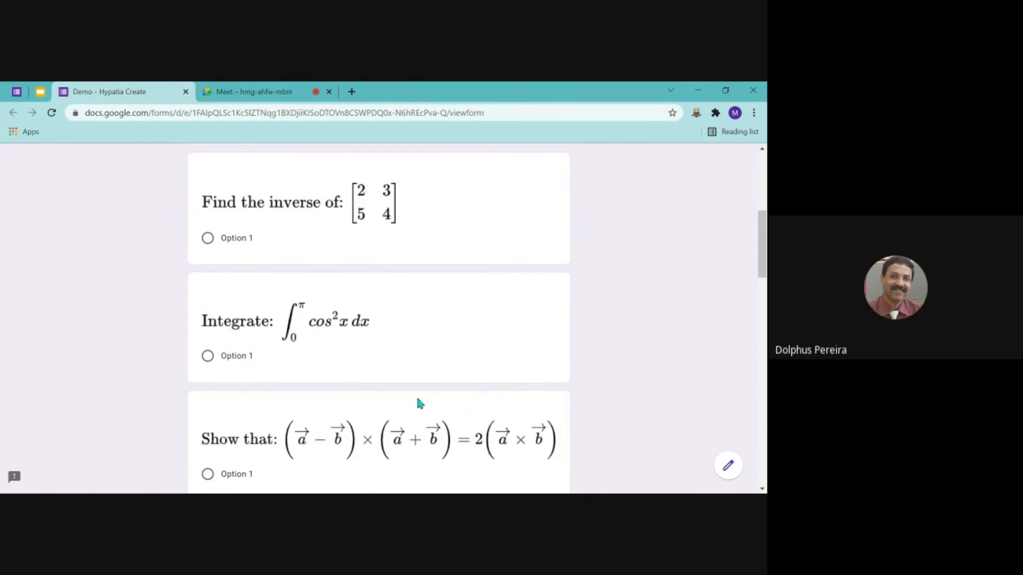
{"action": "scroll", "coordinate": [418, 405], "scroll_direction": "down", "scroll_amount": 4}
{"action": "scroll", "coordinate": [419, 403], "scroll_direction": "down", "scroll_amount": 8}
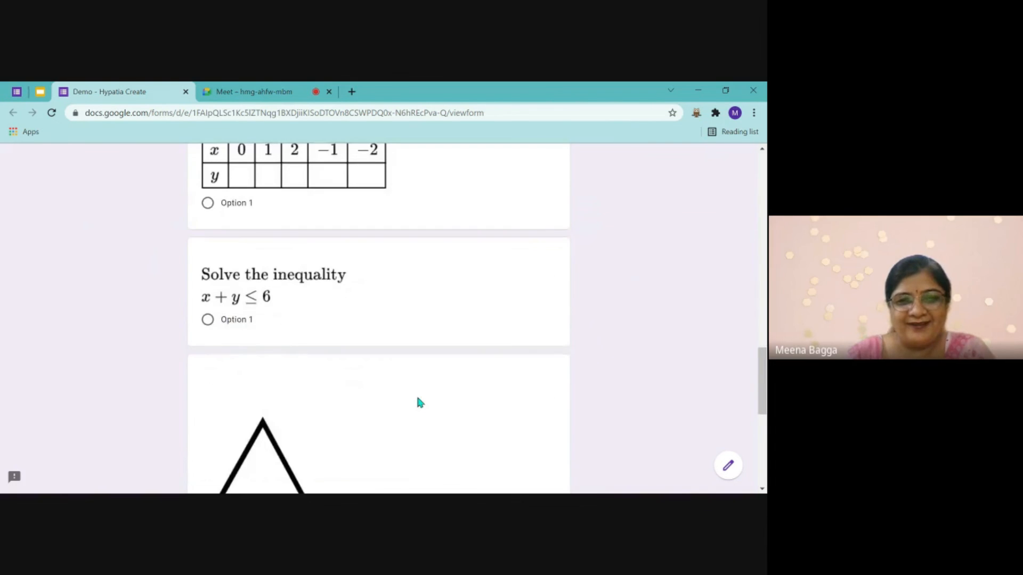
{"action": "scroll", "coordinate": [420, 403], "scroll_direction": "down", "scroll_amount": 2}
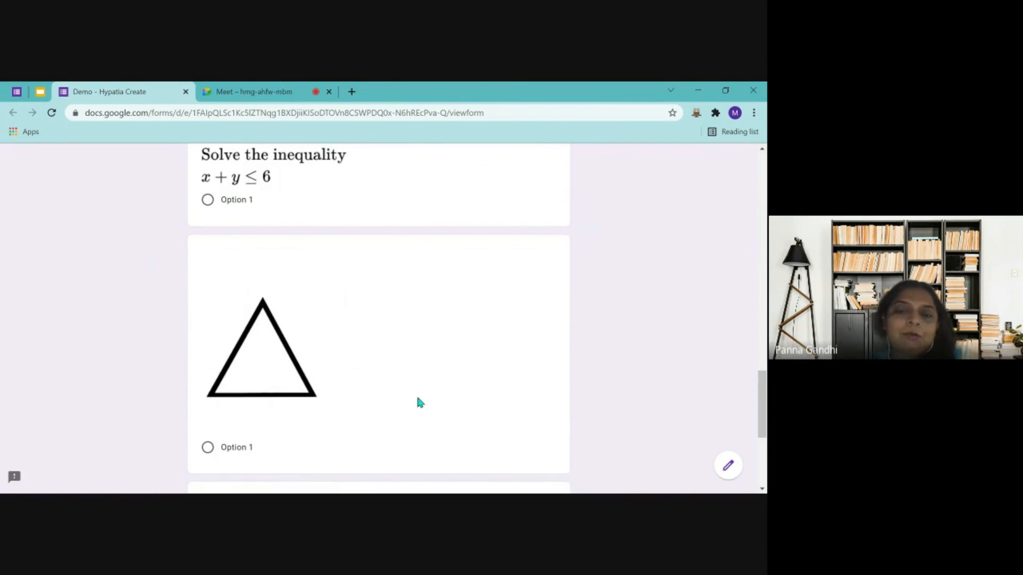
{"action": "scroll", "coordinate": [420, 403], "scroll_direction": "up", "scroll_amount": 2}
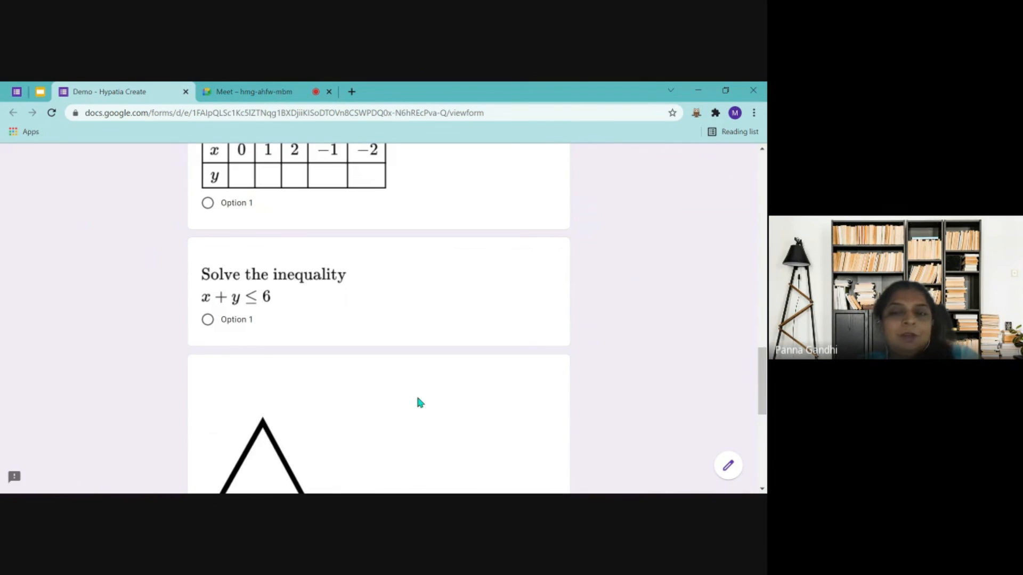
{"action": "scroll", "coordinate": [419, 402], "scroll_direction": "down", "scroll_amount": 6}
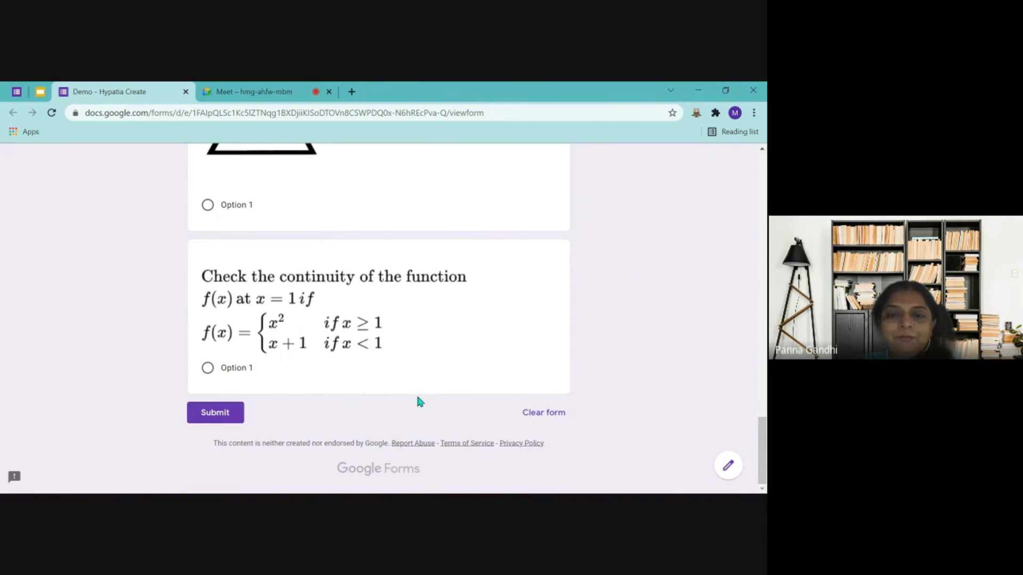
{"action": "scroll", "coordinate": [472, 334], "scroll_direction": "up", "scroll_amount": 5}
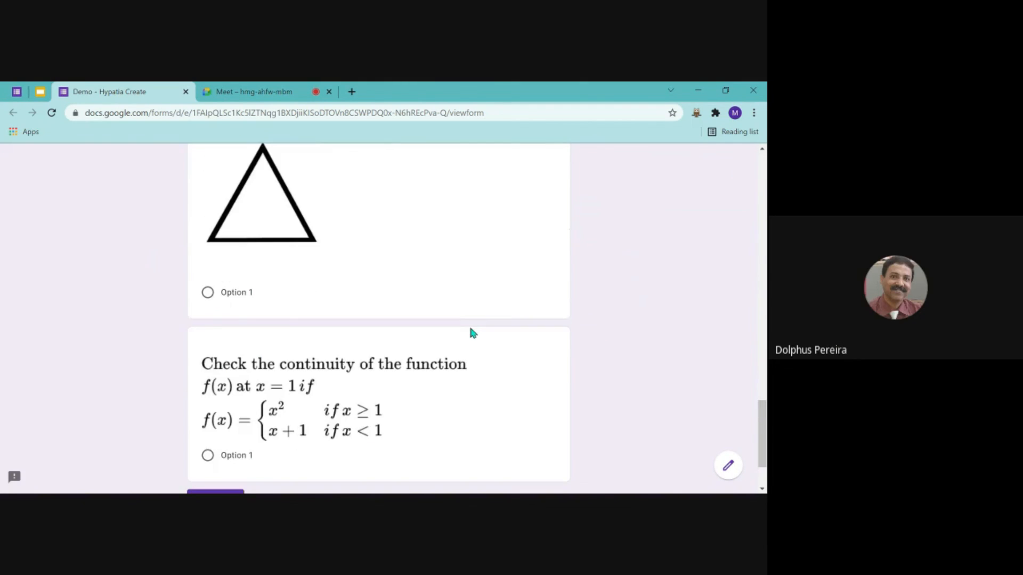
{"action": "scroll", "coordinate": [472, 333], "scroll_direction": "up", "scroll_amount": 12}
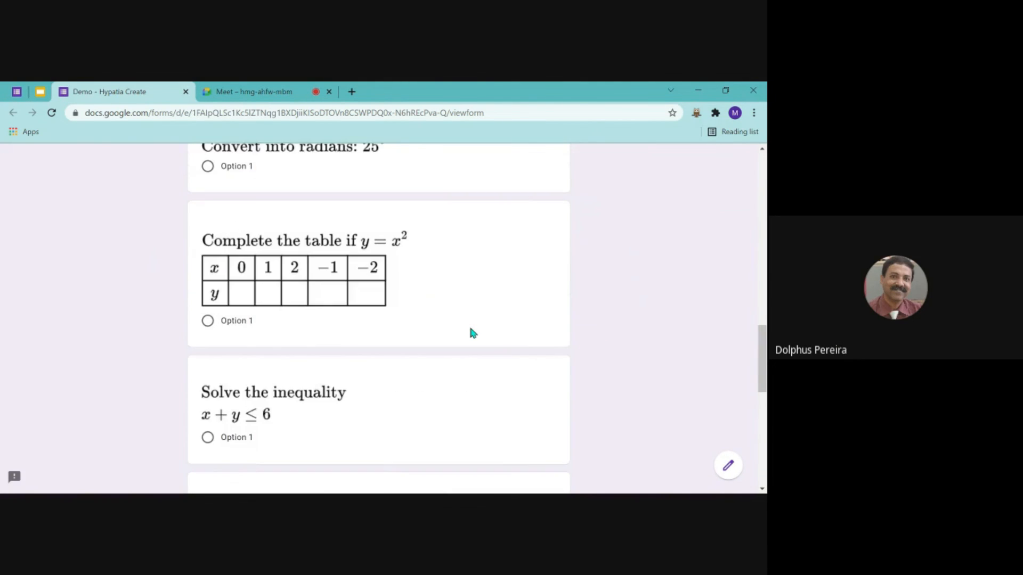
{"action": "scroll", "coordinate": [353, 306], "scroll_direction": "up", "scroll_amount": 7}
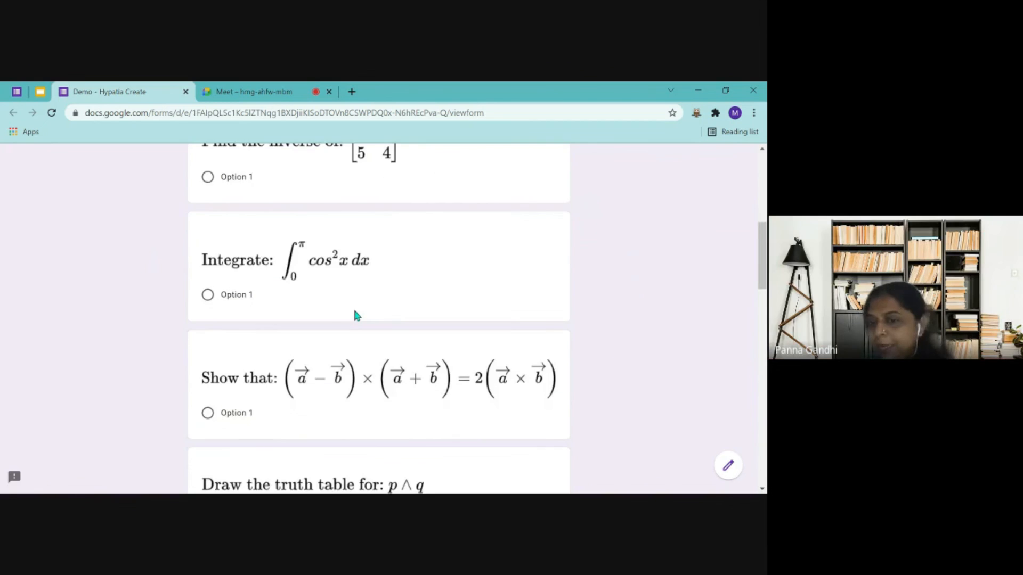
{"action": "scroll", "coordinate": [268, 315], "scroll_direction": "up", "scroll_amount": 2}
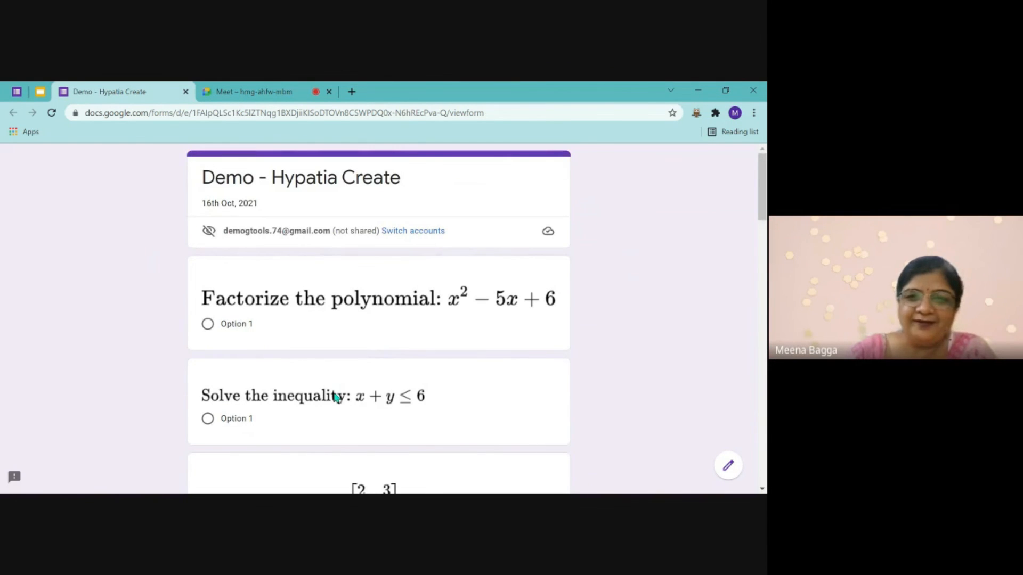
{"action": "scroll", "coordinate": [476, 376], "scroll_direction": "down", "scroll_amount": 2}
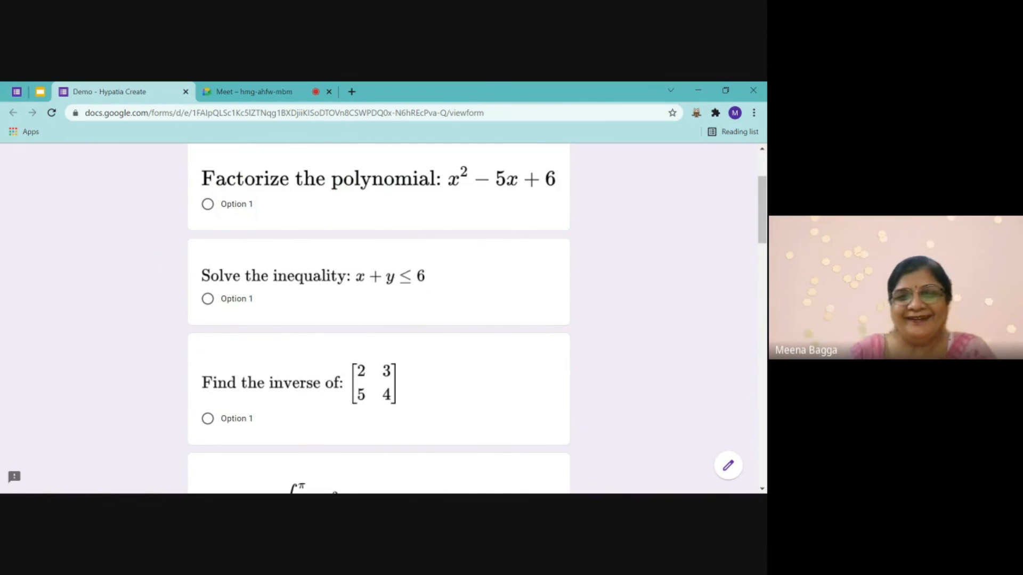
{"action": "scroll", "coordinate": [647, 354], "scroll_direction": "down", "scroll_amount": 1}
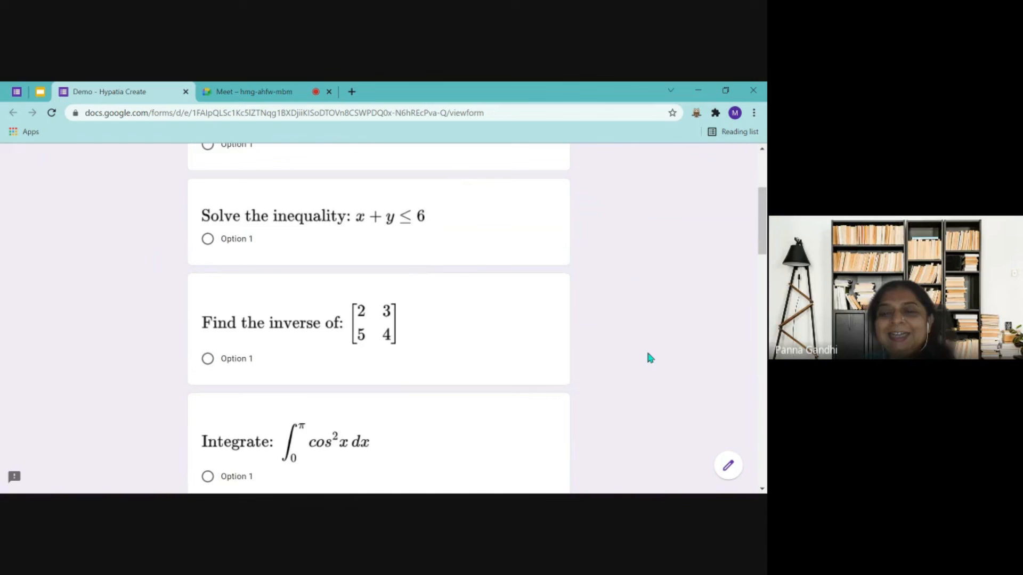
{"action": "scroll", "coordinate": [648, 354], "scroll_direction": "down", "scroll_amount": 1}
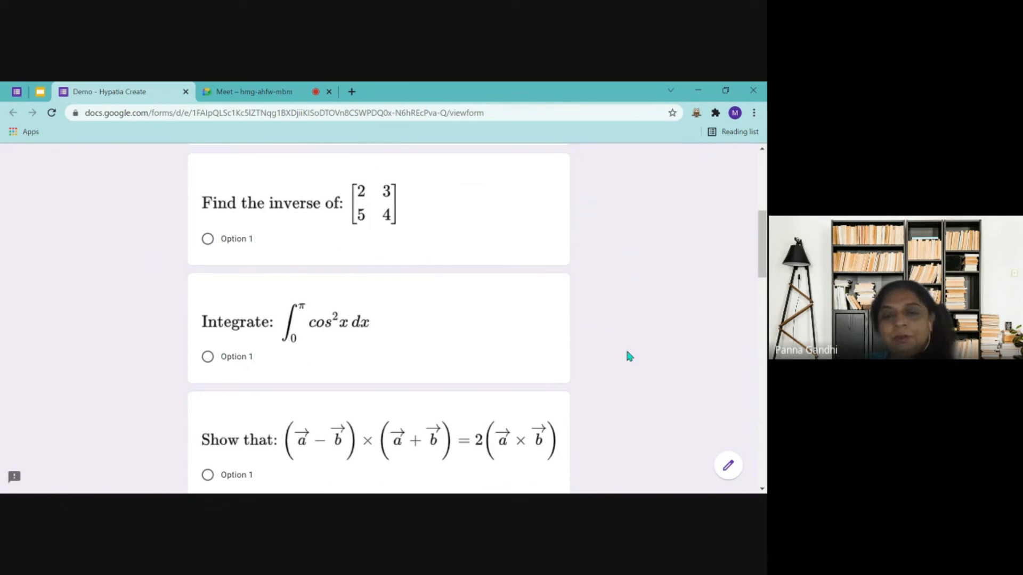
{"action": "scroll", "coordinate": [626, 352], "scroll_direction": "up", "scroll_amount": 5}
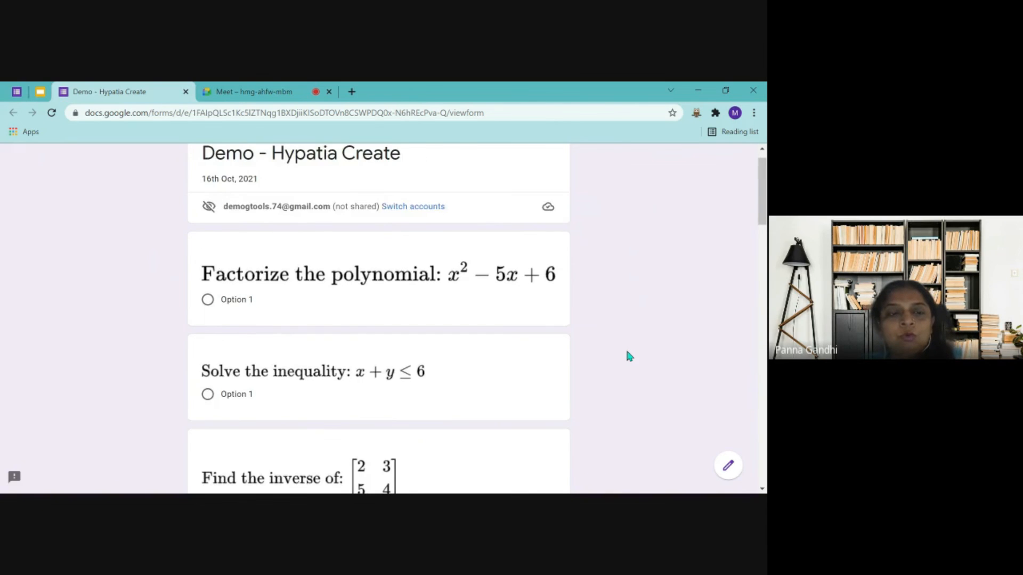
{"action": "scroll", "coordinate": [627, 352], "scroll_direction": "up", "scroll_amount": 1}
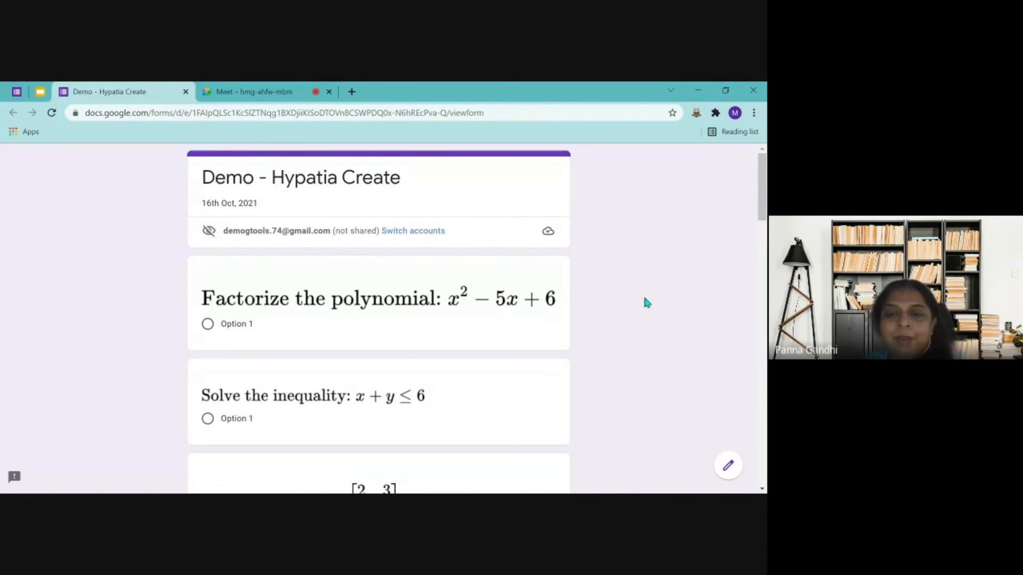